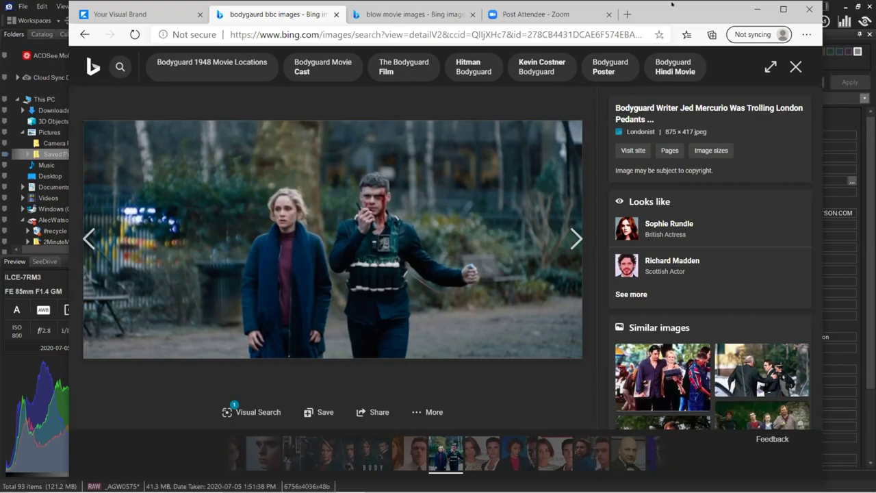
Leave the browser's reference still for ACDSee and open the RAW portrait _AGW0575 in Develop mode
drag(675, 5, 740, 12)
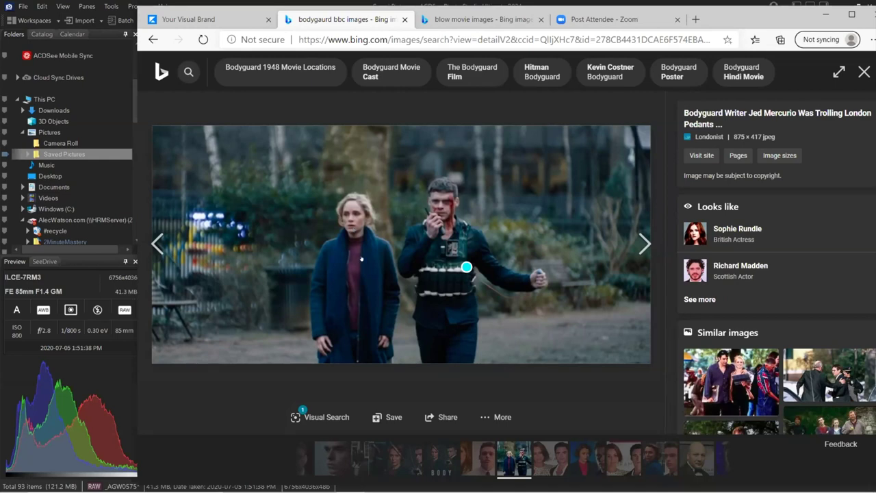
click(91, 370)
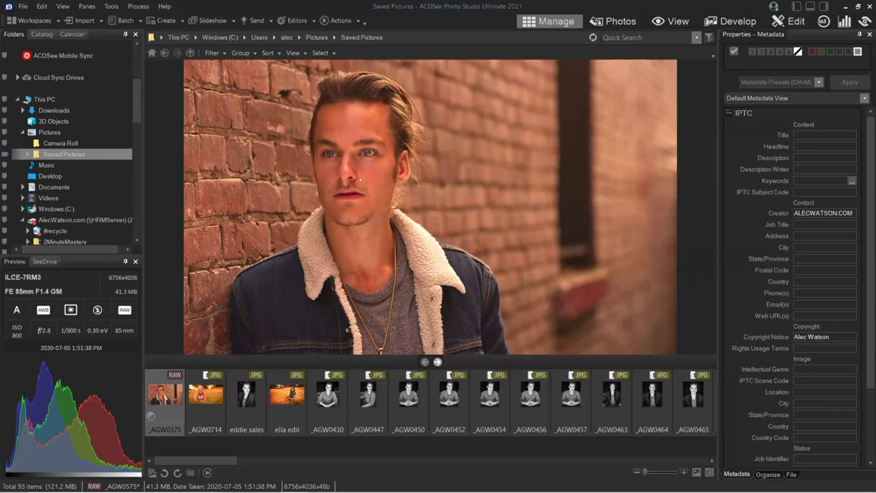
key(ctrl+shift+d)
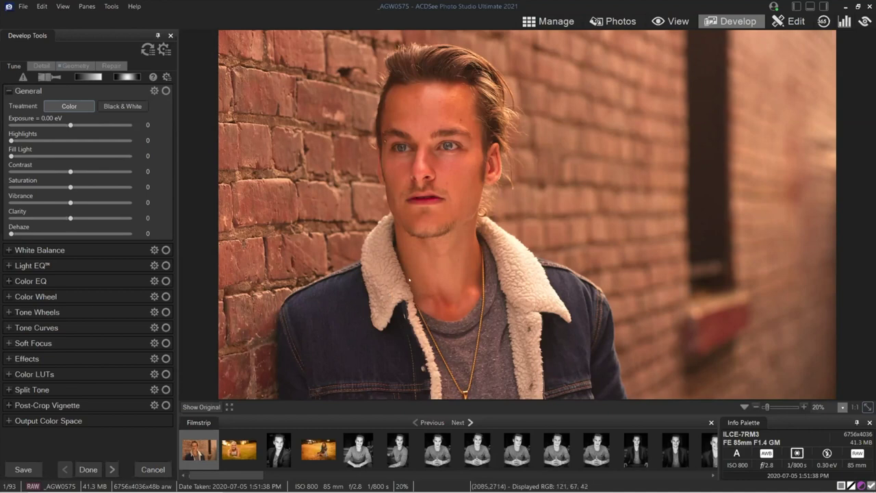
Switch to the browser, review the Your Visual Brand filmic portrait lesson with its video and RAW download, and return to ACDSee
mouse_move(294, 489)
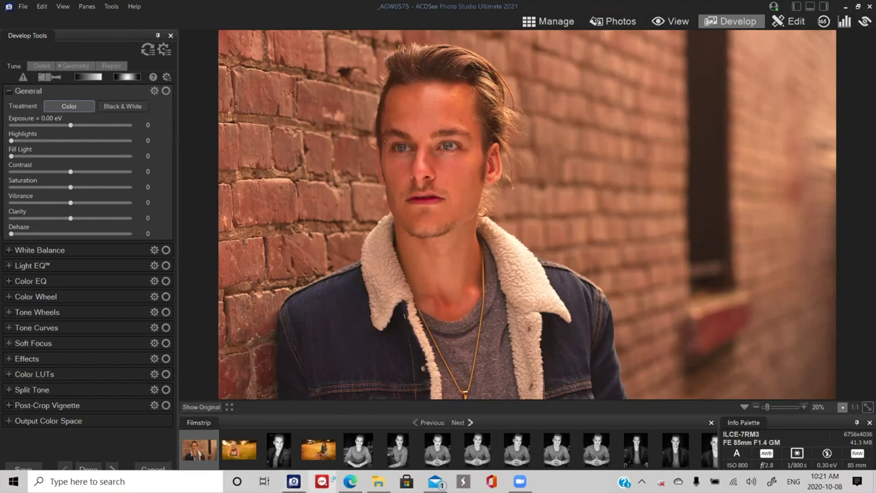
click(350, 482)
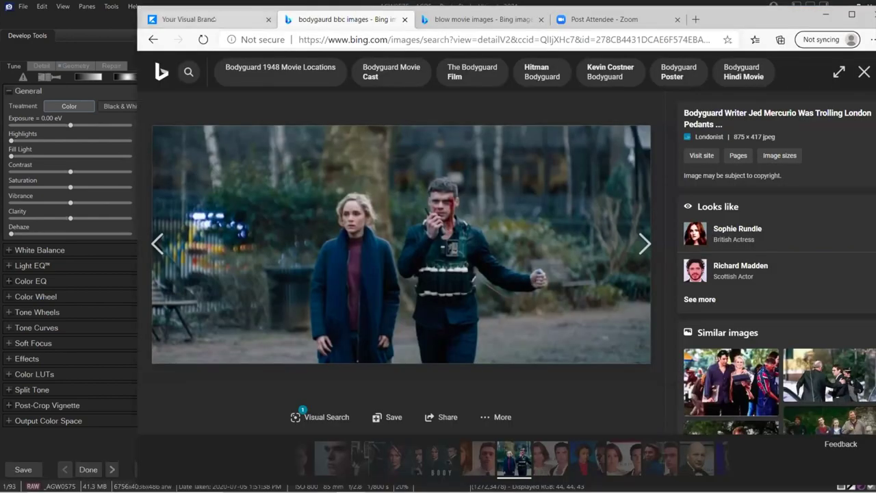
key(ctrl+shift+Tab)
click(259, 176)
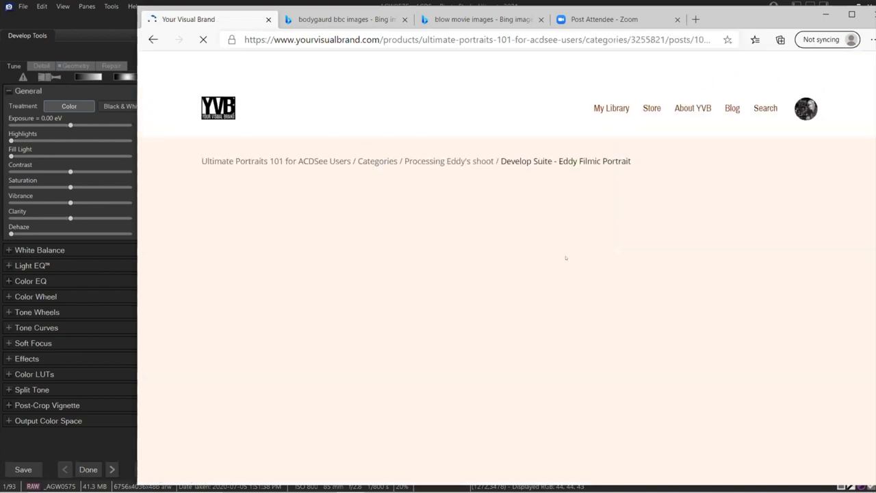
scroll(435, 198, down, 3)
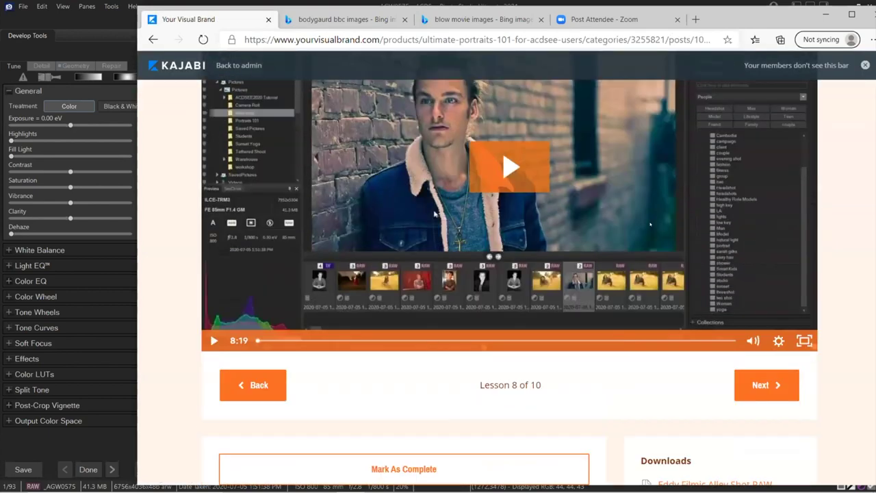
drag(753, 19, 639, 12)
scroll(571, 135, down, 5)
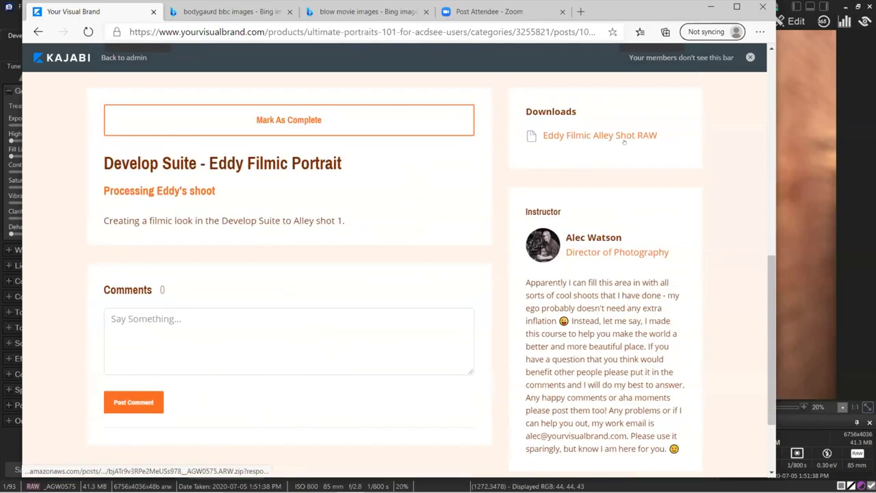
scroll(610, 142, up, 10)
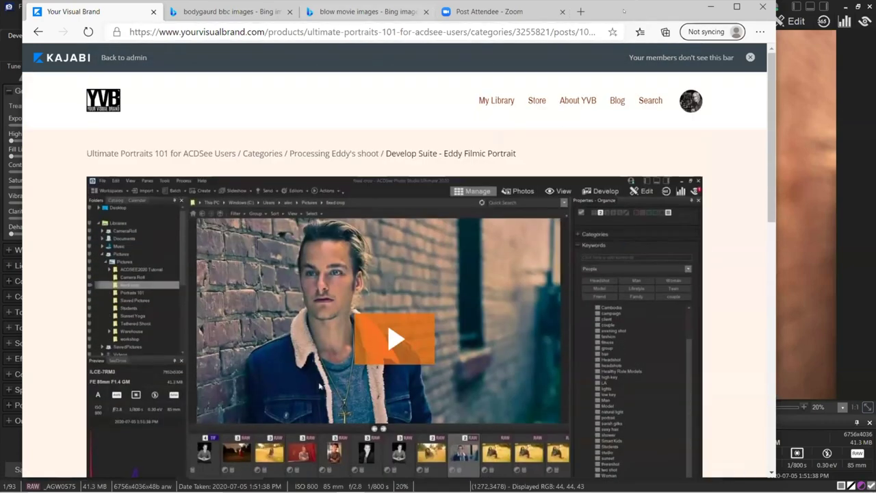
drag(624, 11, 695, 52)
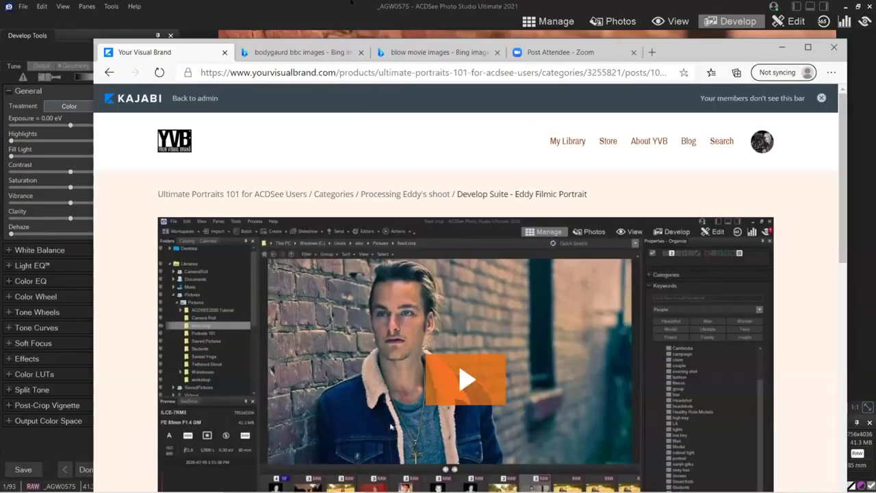
click(184, 5)
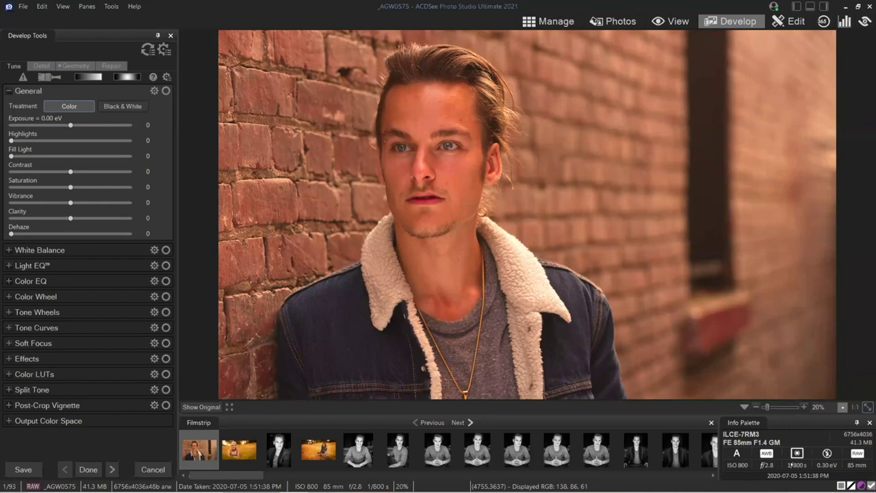
Examine the Color Wheel settings and the Tone Wheels for highlights, midtones and shadows
click(10, 296)
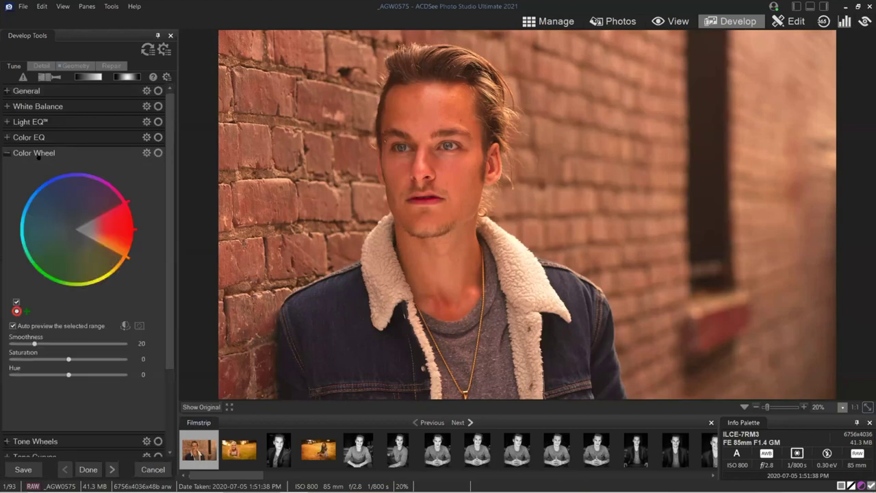
click(10, 155)
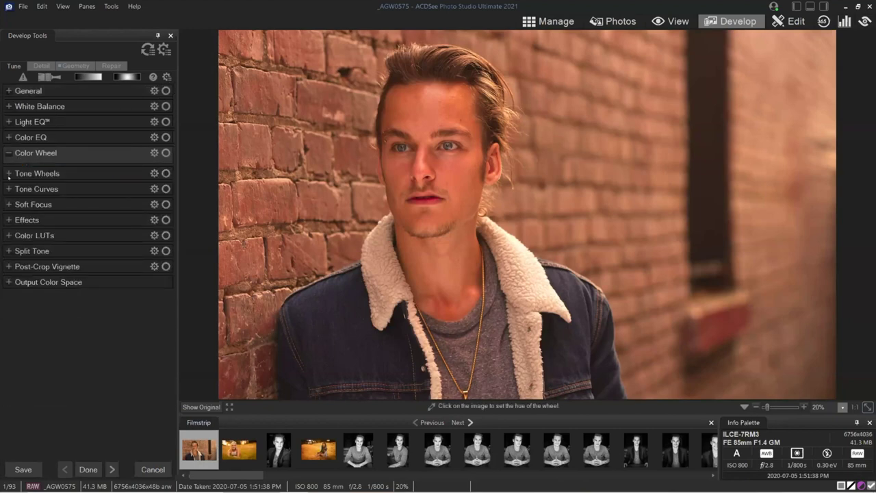
click(10, 169)
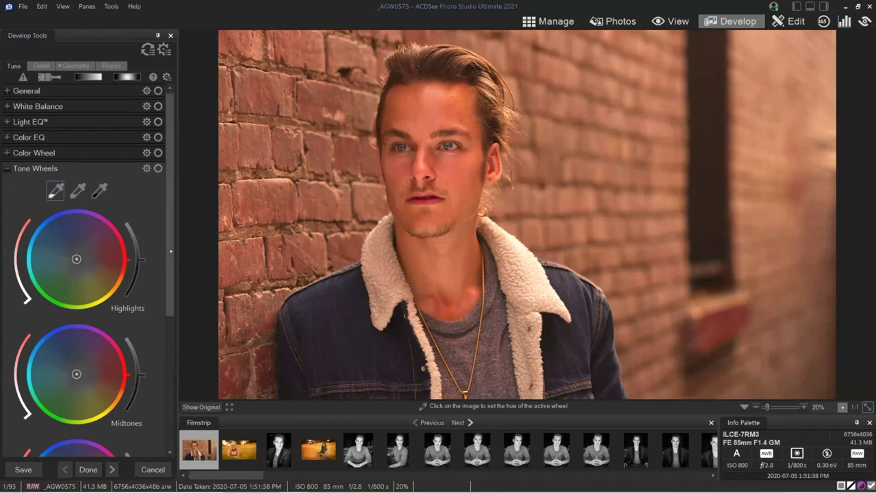
scroll(171, 319, down, 3)
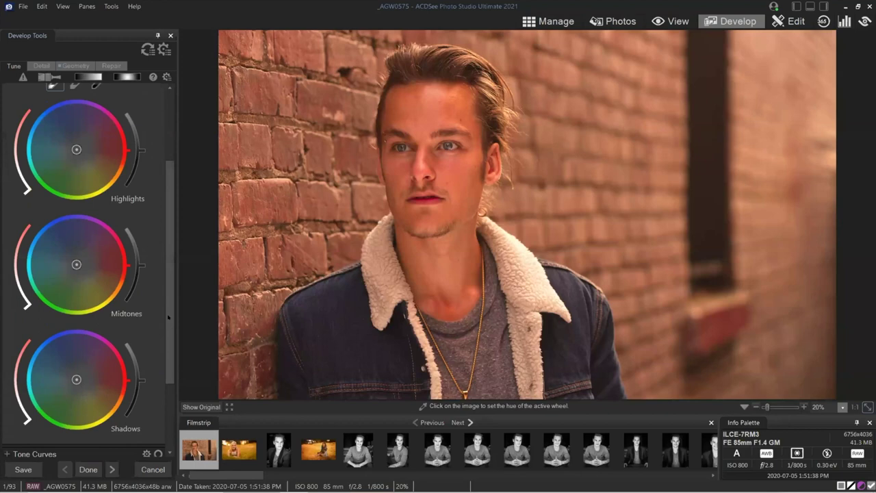
scroll(169, 317, up, 3)
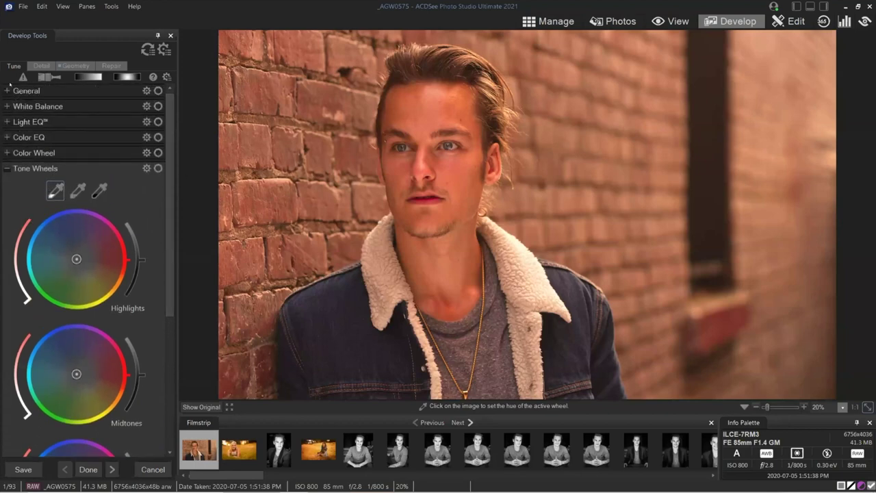
click(6, 91)
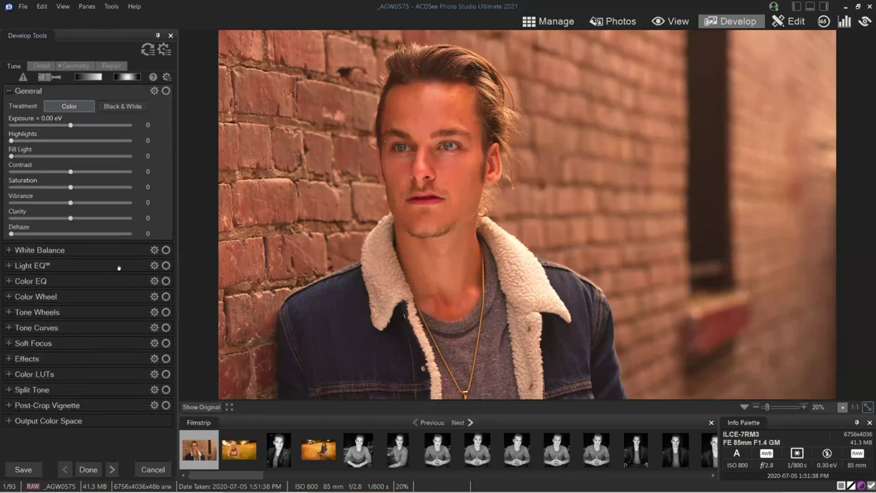
click(33, 315)
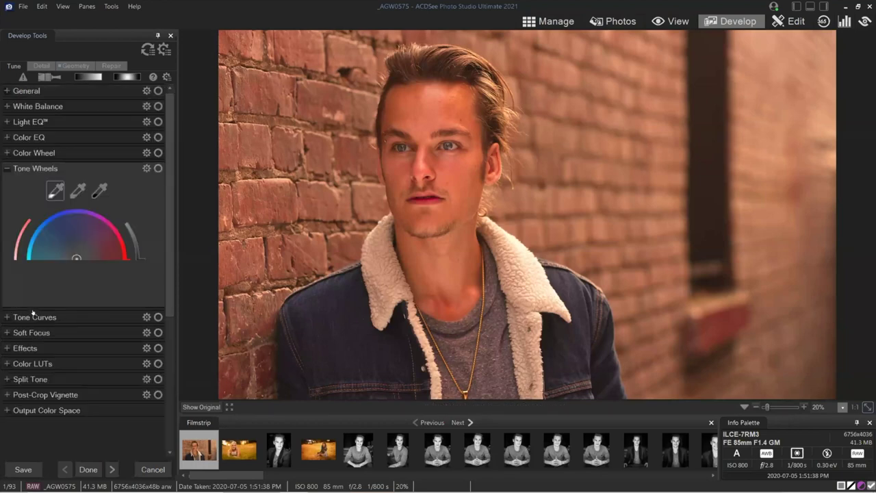
drag(169, 264, 162, 355)
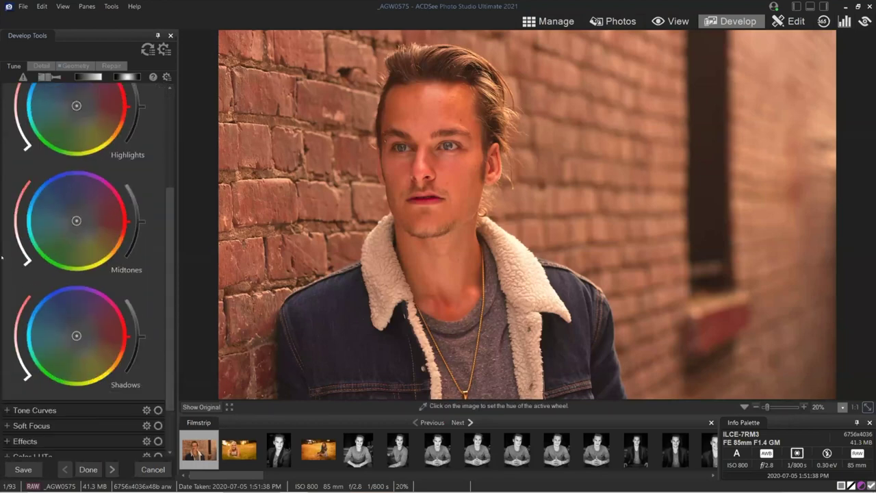
scroll(117, 171, up, 5)
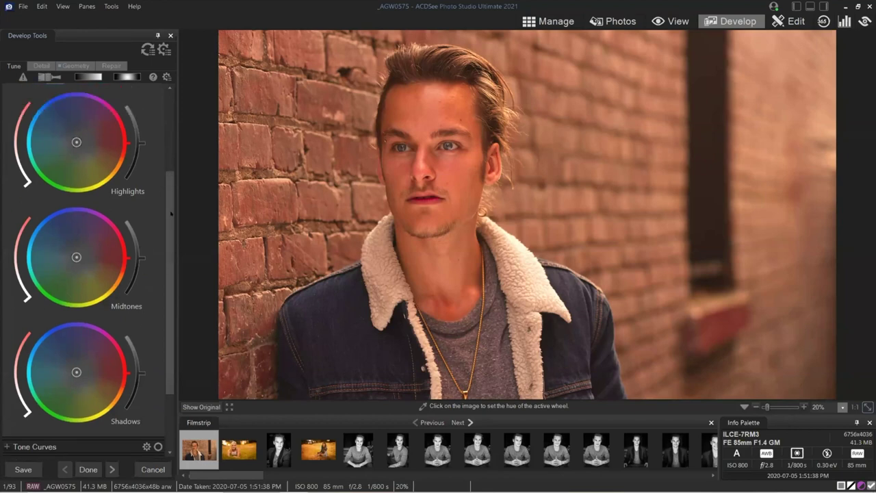
Try Highlights values of 81 and 95 in the General adjustments, and reset the setting after each
click(6, 92)
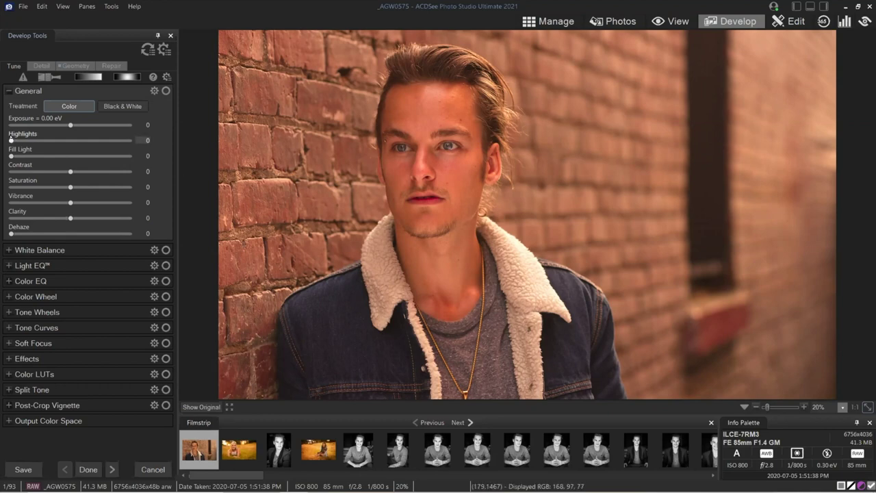
drag(11, 139, 58, 146)
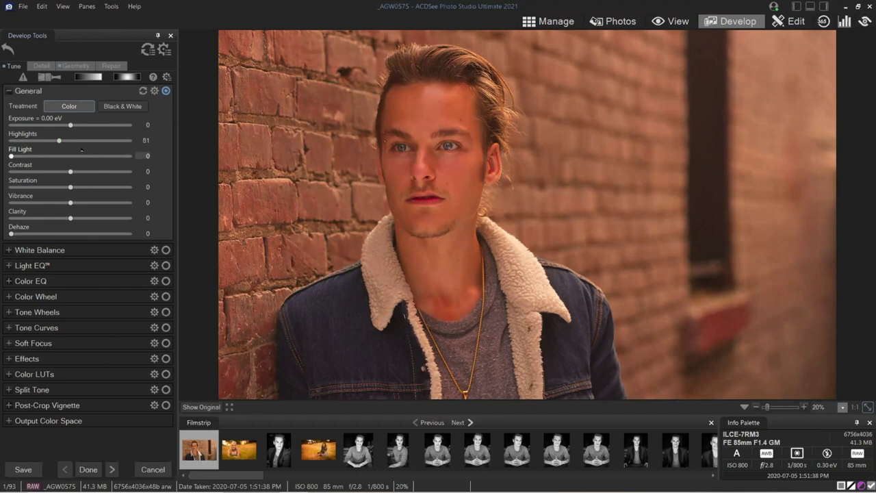
drag(58, 140, 10, 140)
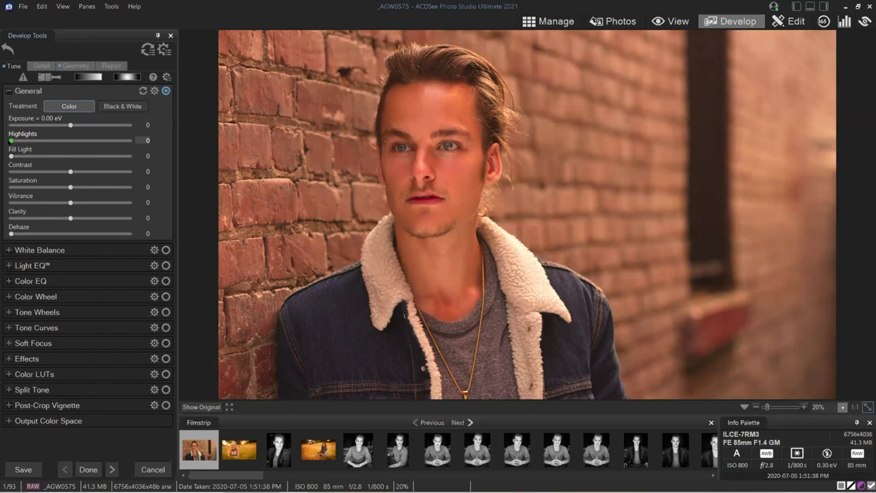
drag(12, 141, 68, 141)
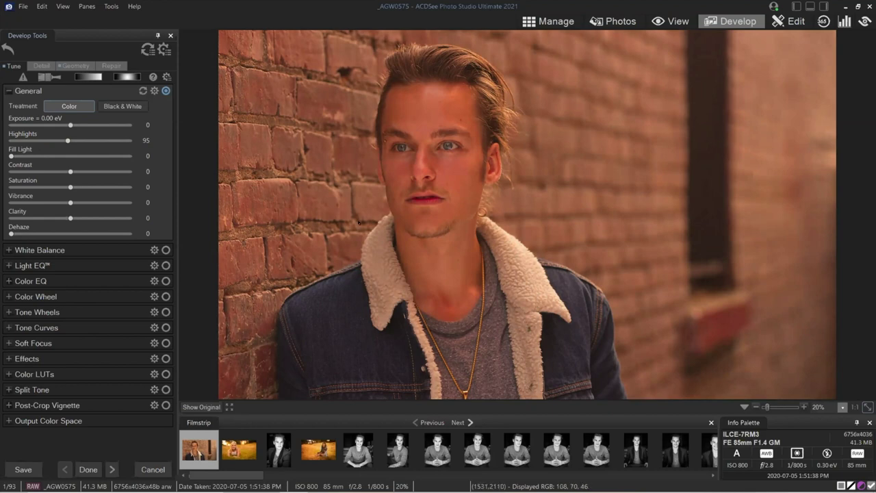
double_click(60, 140)
Set Exposure to 2 and Highlights to 93 in the General adjustments, and display the histogram
mouse_move(70, 125)
mouse_down()
mouse_move(54, 124)
mouse_move(70, 124)
mouse_up()
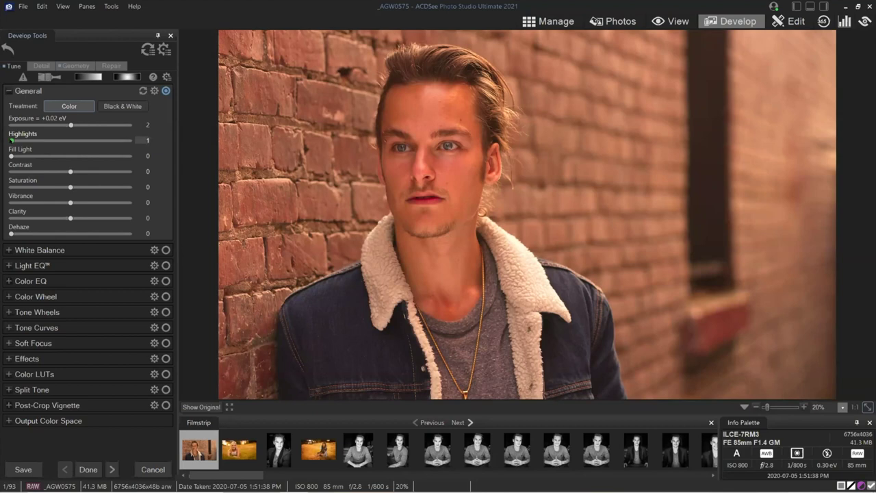
drag(12, 140, 66, 141)
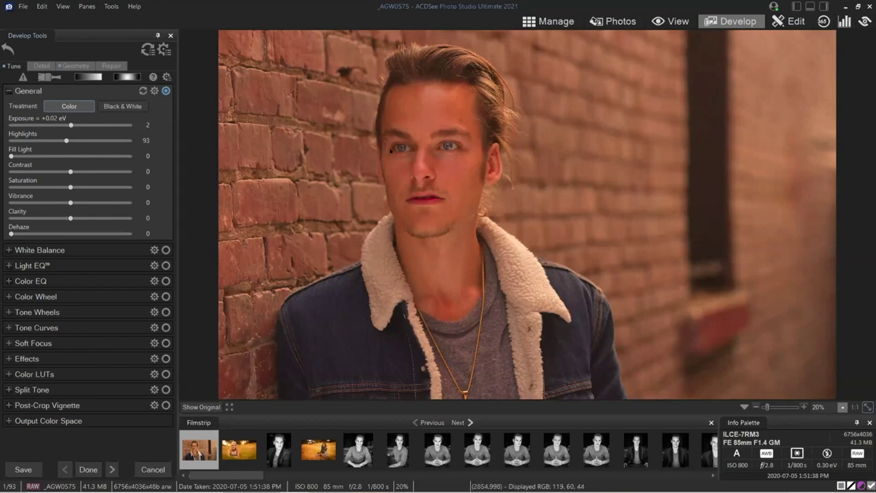
click(87, 6)
click(91, 46)
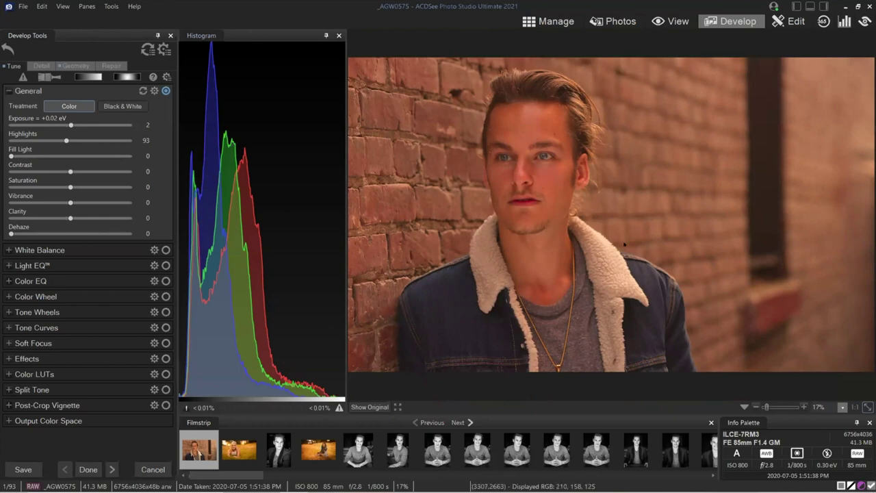
Set Highlights to 95 and Contrast to 23 for the portrait
mouse_move(67, 141)
mouse_down()
mouse_move(11, 141)
mouse_move(66, 146)
mouse_up()
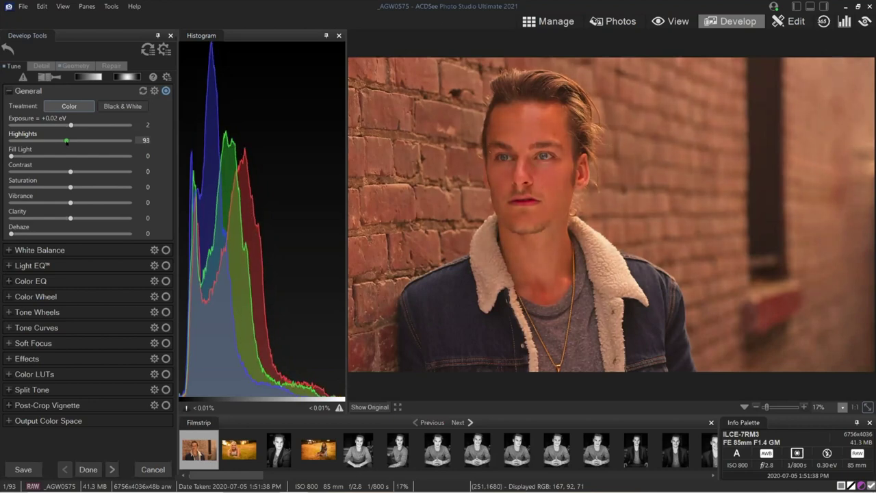
drag(67, 142, 68, 142)
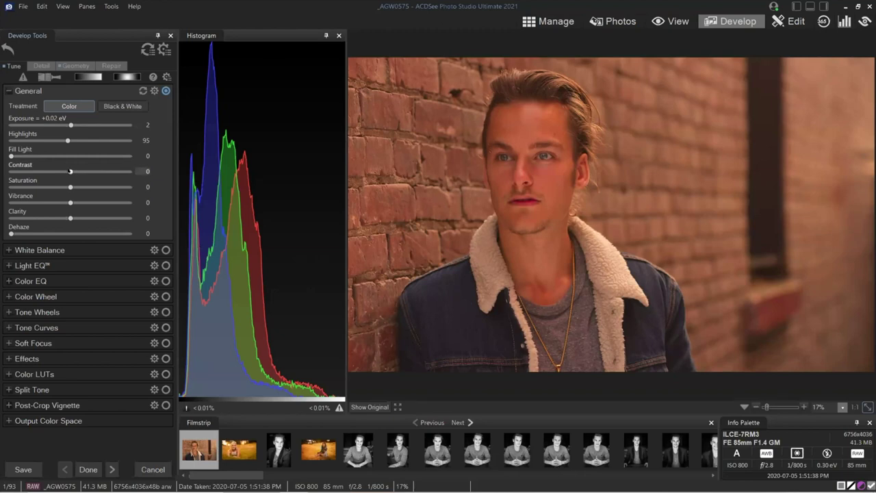
drag(70, 171, 89, 172)
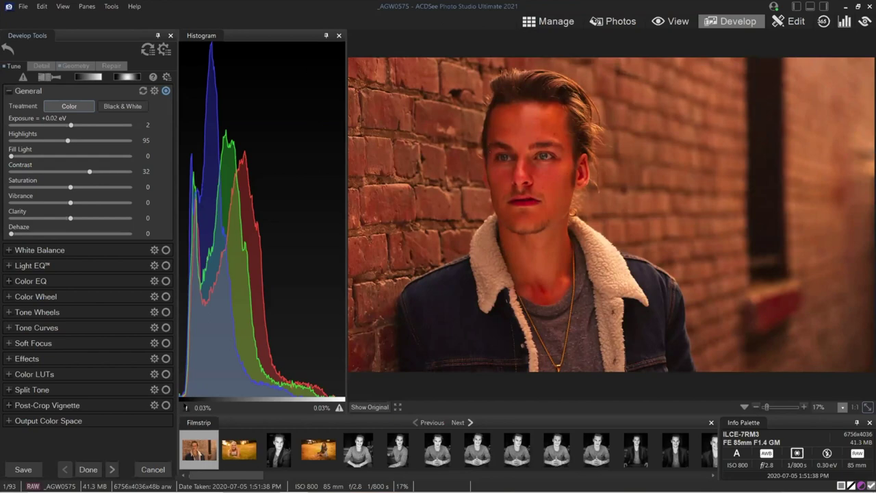
drag(90, 171, 83, 171)
Hide the histogram and display it again
key(ctrl+shift+h)
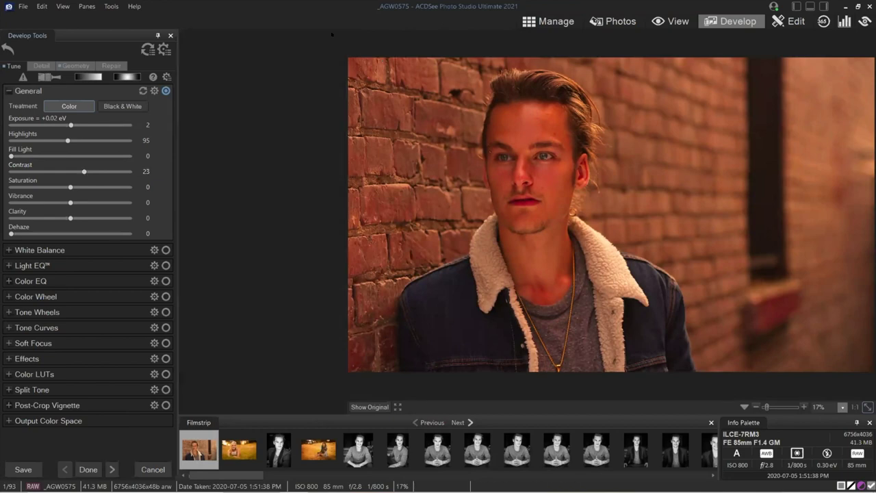
click(83, 6)
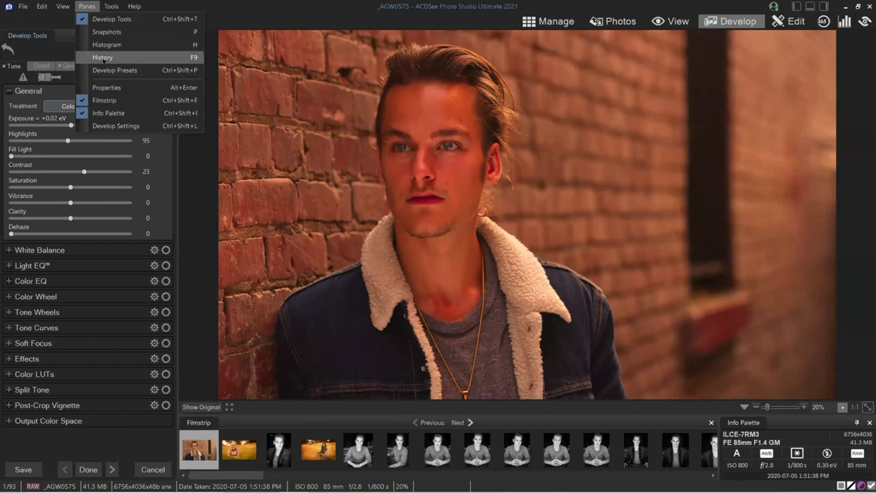
click(107, 45)
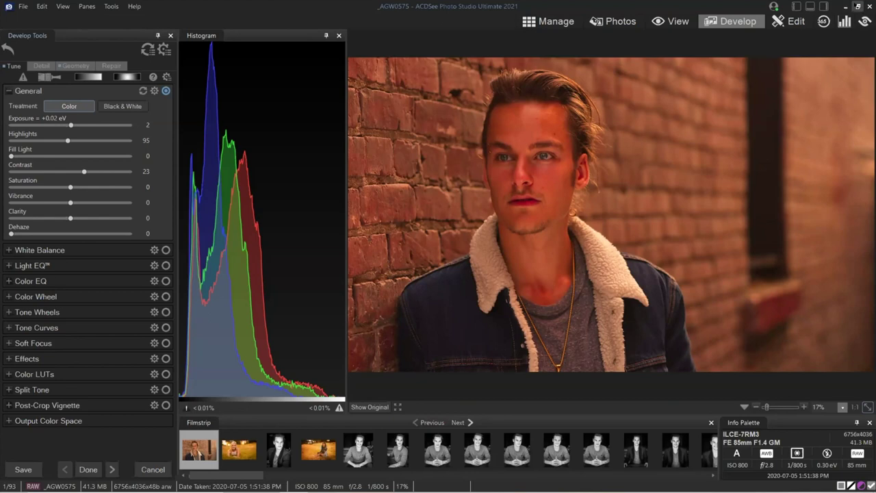
Restore the ACDSee window to a smaller size and reposition it over the browser's lesson page
click(858, 6)
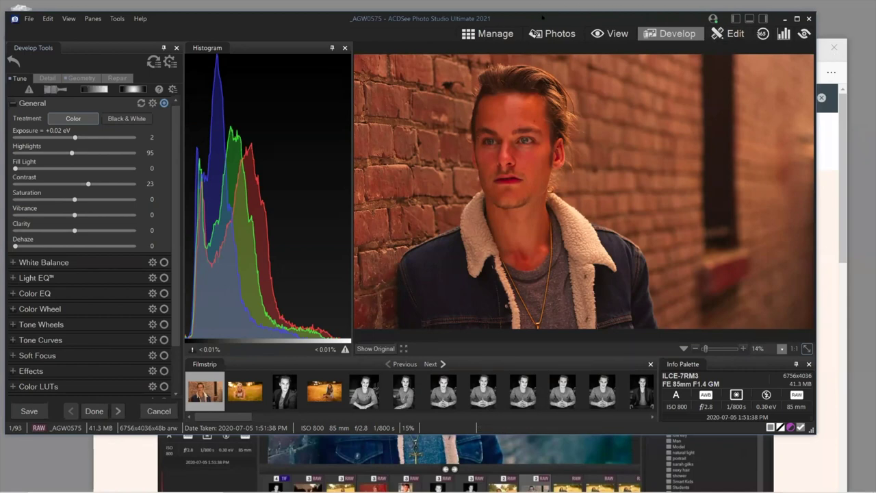
drag(543, 15, 555, 6)
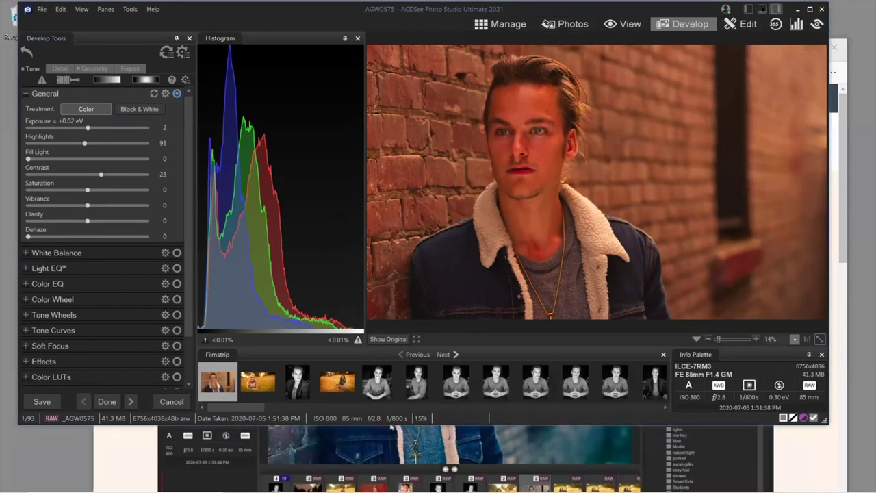
Restore the ACDSee window from full size and move the browser and mail windows aside on the desktop
click(809, 9)
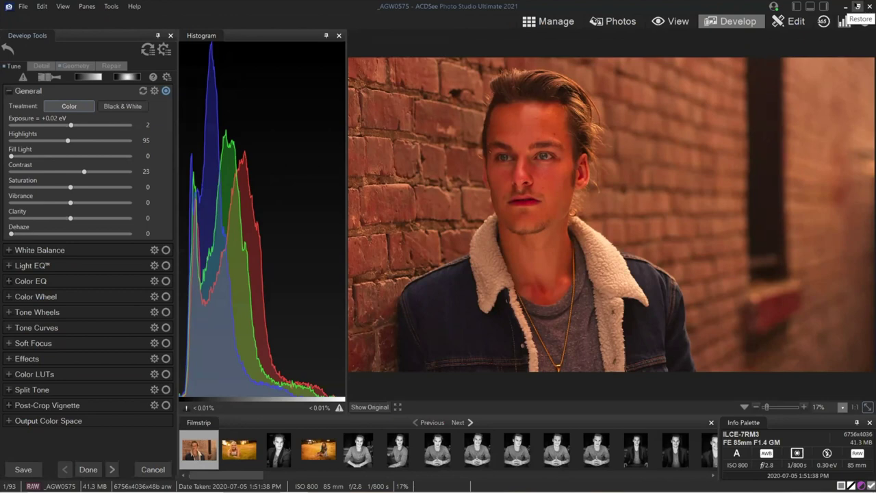
click(858, 6)
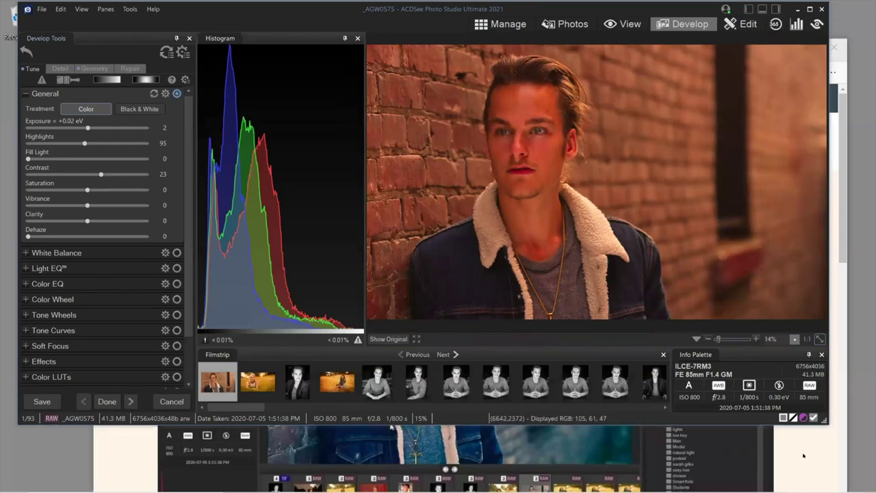
key(alt+Tab)
drag(733, 48, 296, 99)
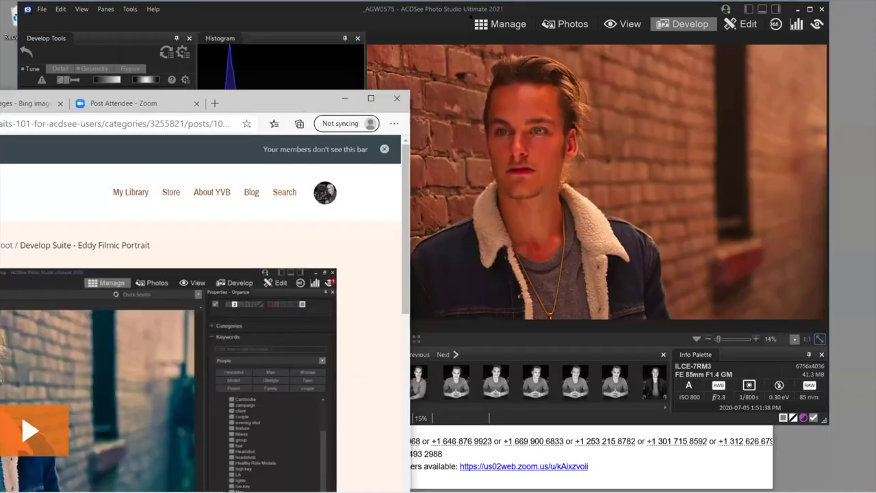
drag(585, 5, 473, 11)
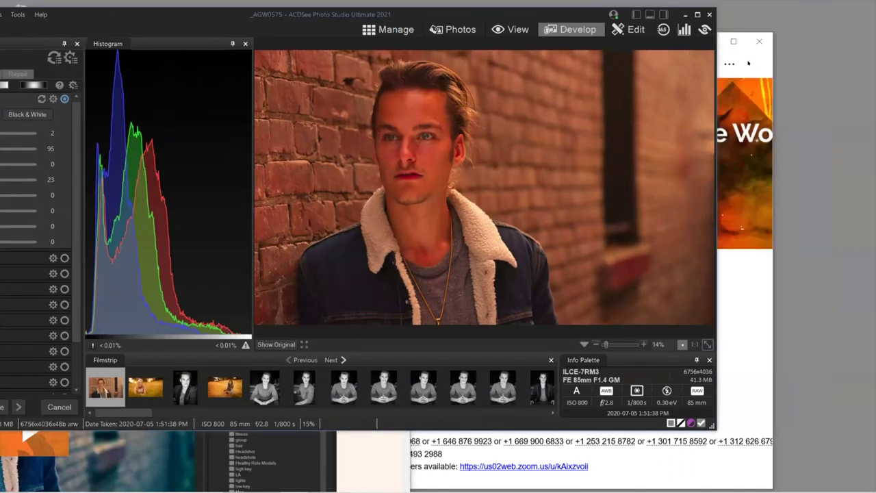
click(748, 63)
drag(625, 46, 59, 391)
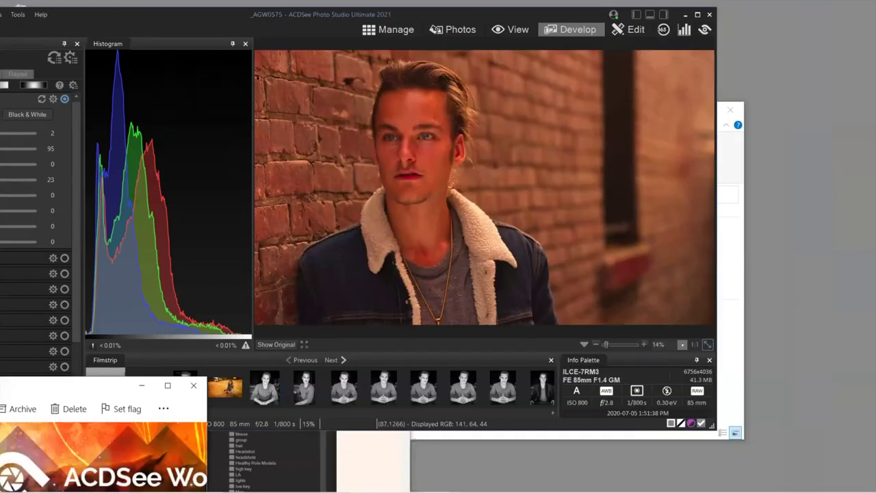
Reposition the ACDSee window in the screen's corner and enlarge it to fill the screen
click(235, 9)
drag(324, 26, 401, 13)
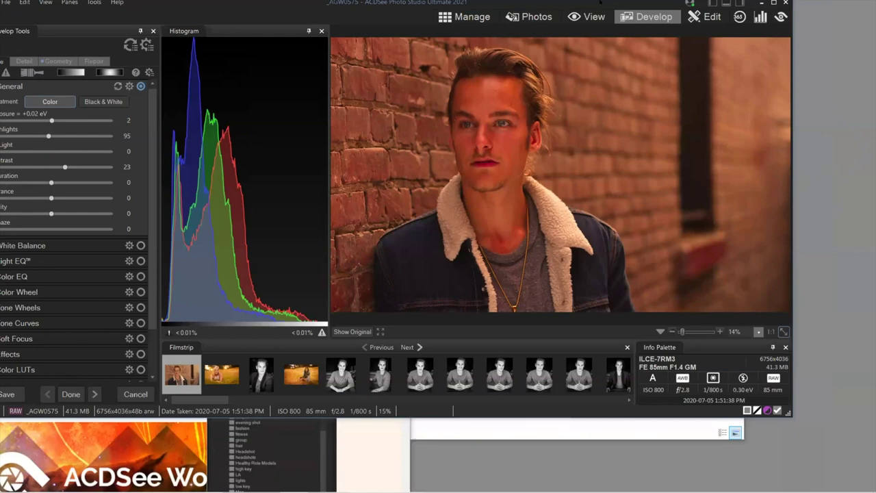
drag(600, 4, 567, 13)
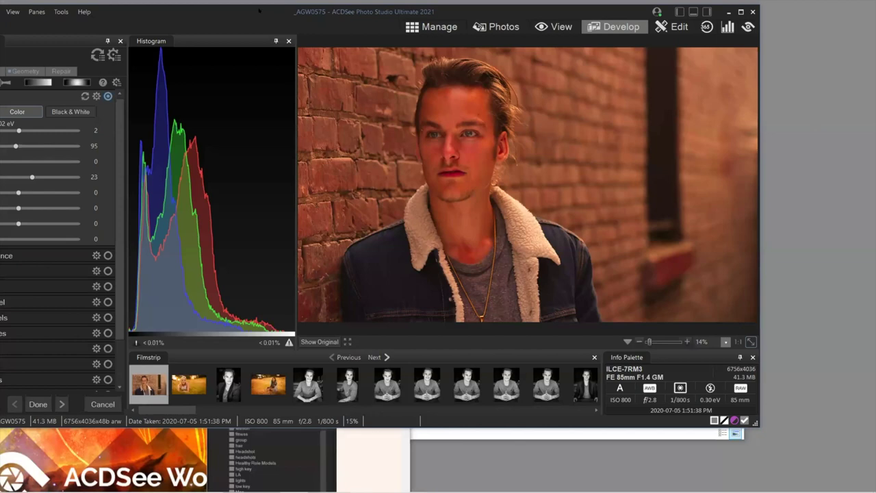
drag(277, 18, 234, 0)
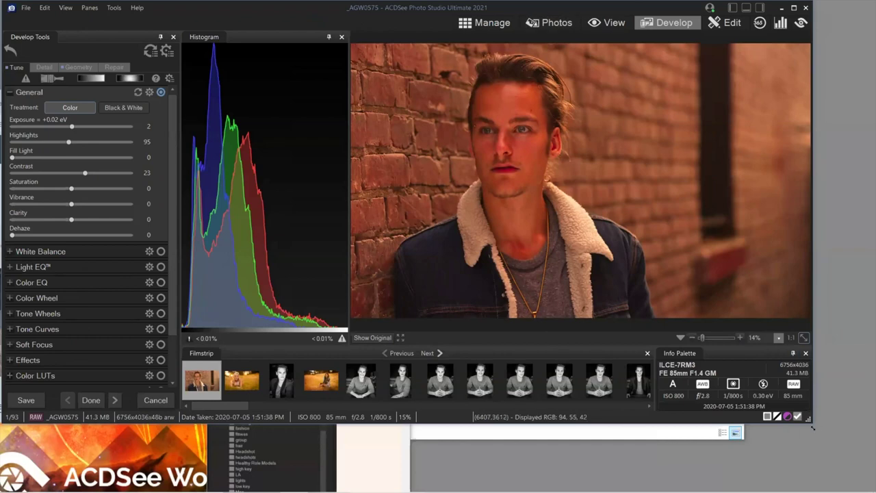
drag(812, 428, 875, 492)
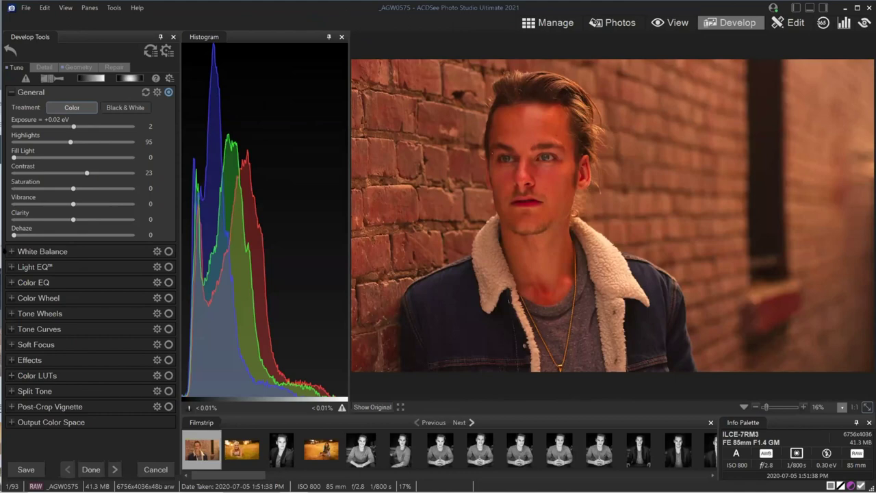
Cool the portrait's White Balance temperature to -3 (4771 K)
click(8, 251)
click(41, 108)
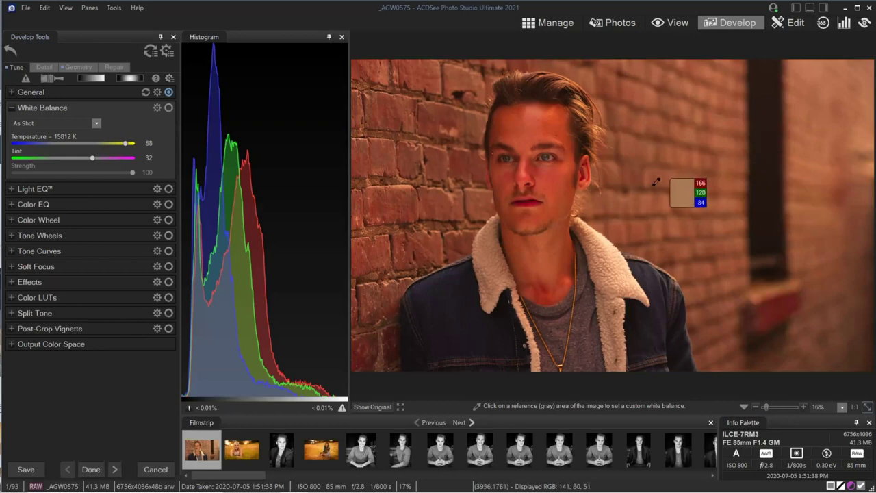
click(110, 143)
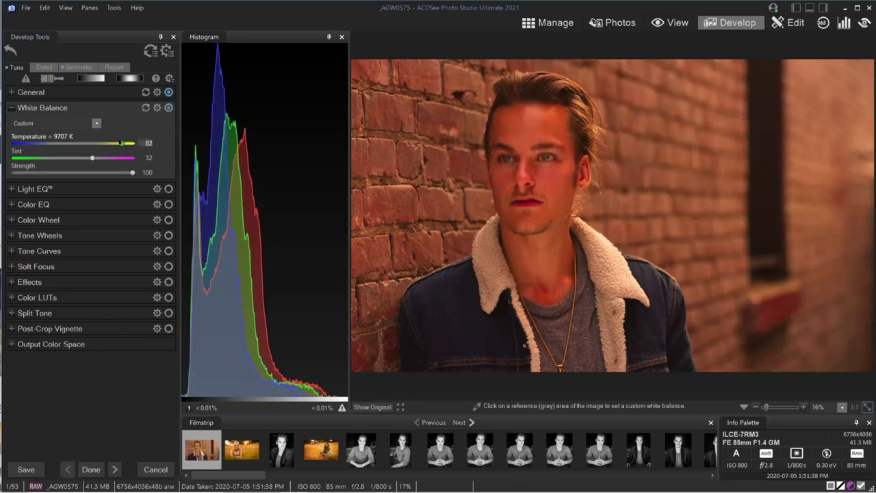
drag(111, 142, 71, 125)
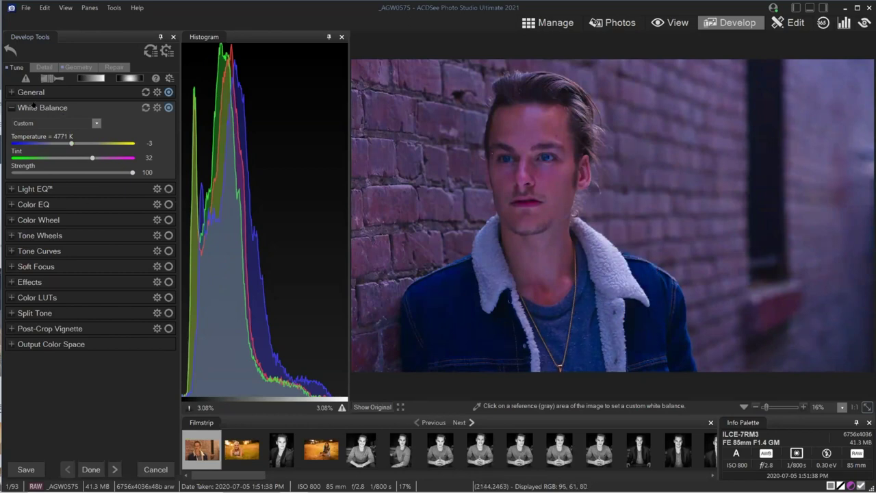
Set the portrait's Exposure to 103 and Highlights to 111 in the General adjustments
click(11, 92)
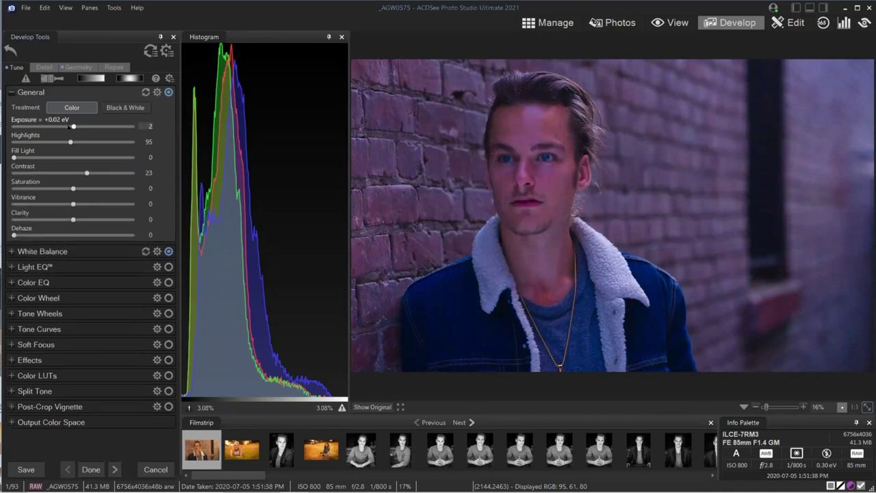
drag(73, 125, 90, 126)
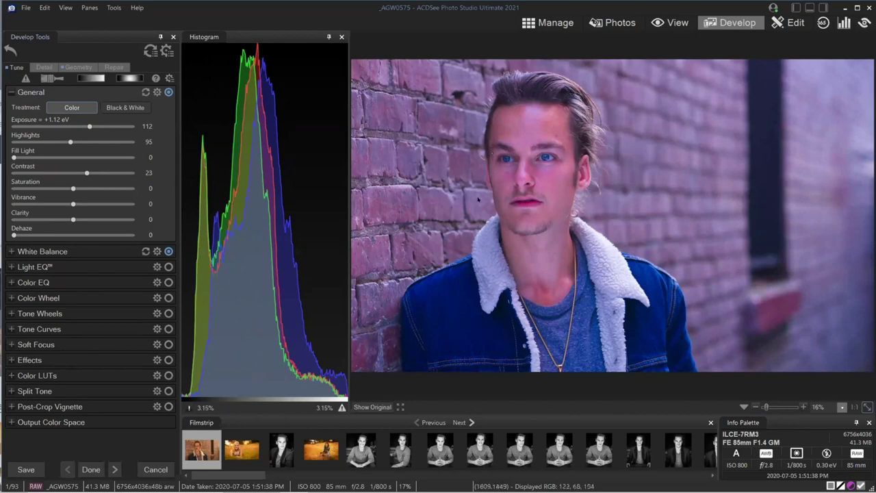
drag(89, 126, 79, 141)
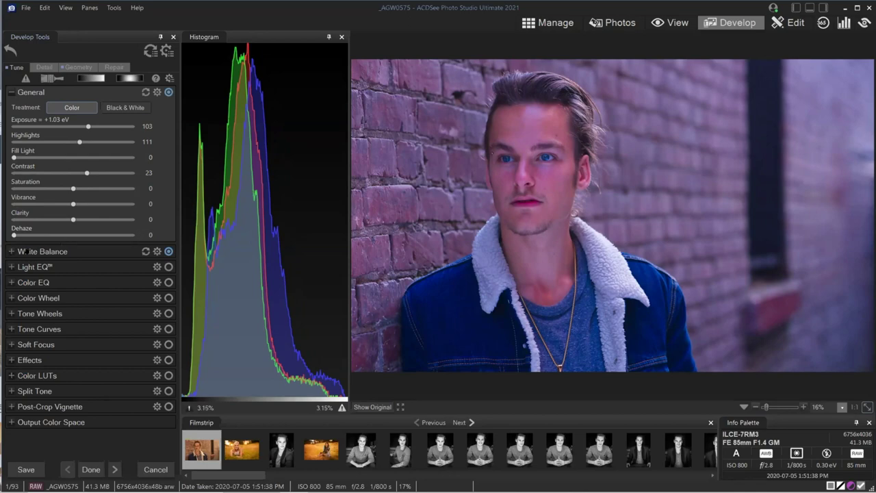
Warm the portrait's White Balance temperature to about 19
click(105, 256)
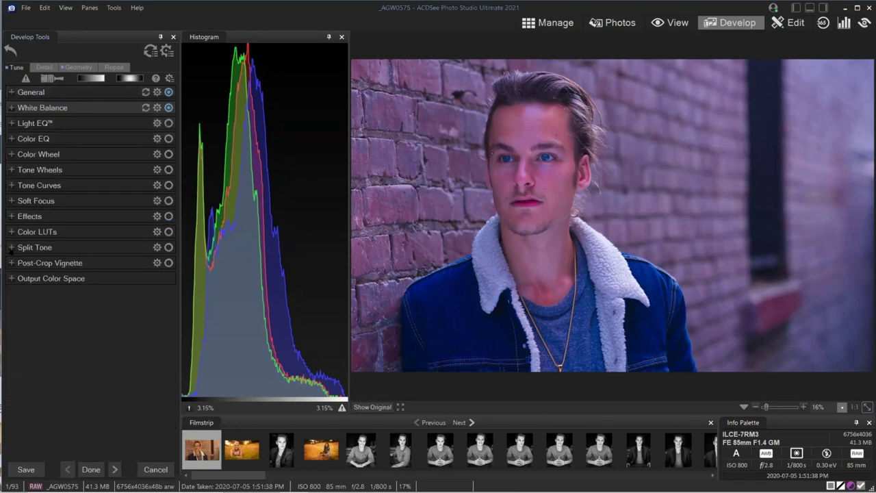
drag(71, 143, 84, 143)
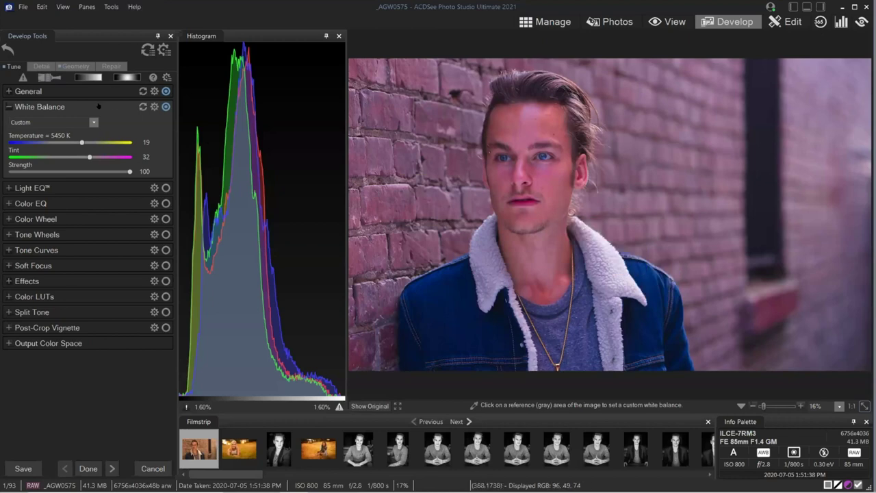
key(Left)
Set Fill Light to 15 in the General adjustments and hide the histogram
click(28, 91)
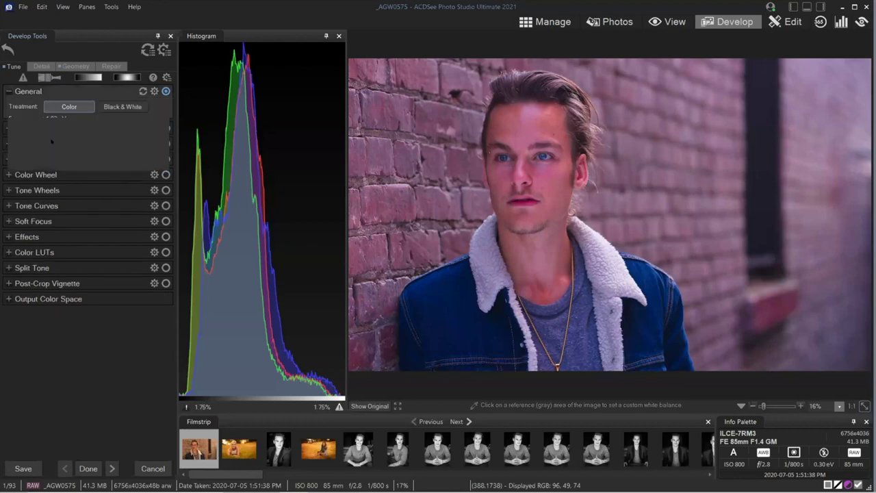
drag(11, 156, 28, 156)
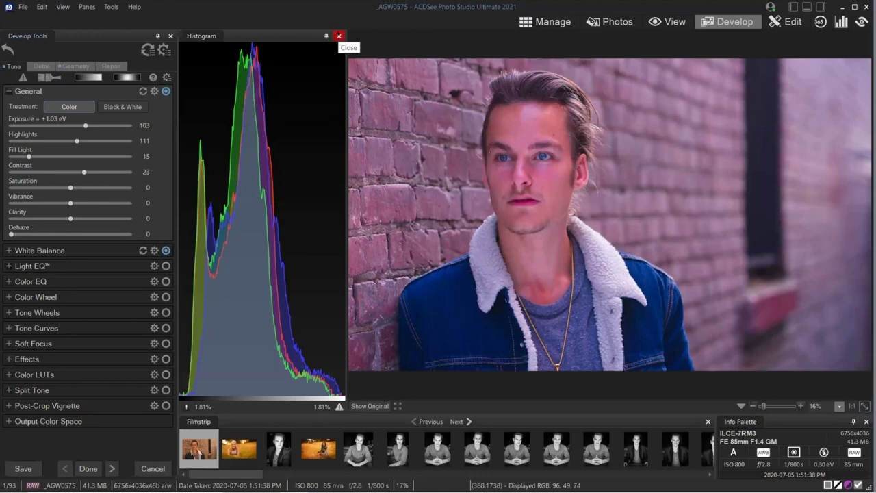
click(339, 36)
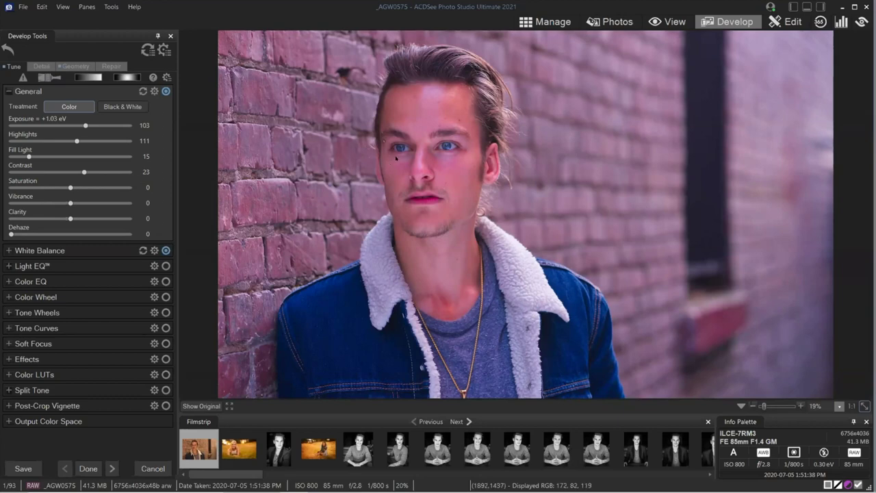
Display the histogram to review the tonal distribution, and close it again
click(87, 7)
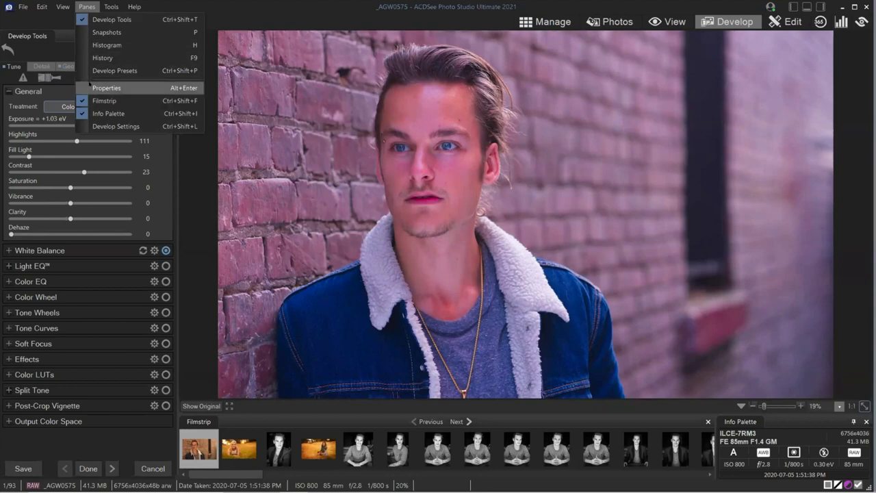
click(108, 45)
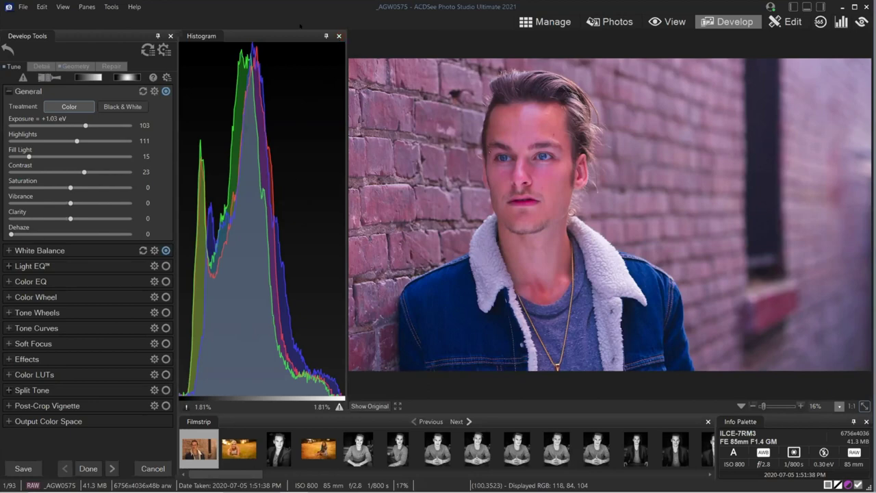
click(339, 35)
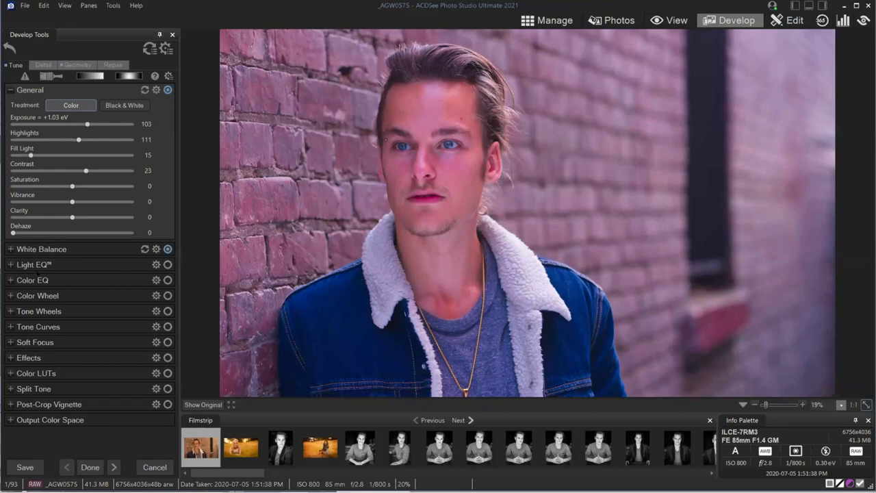
Expand the Tone Wheels adjustments to show the Highlights, Midtones and Shadows wheels
click(10, 311)
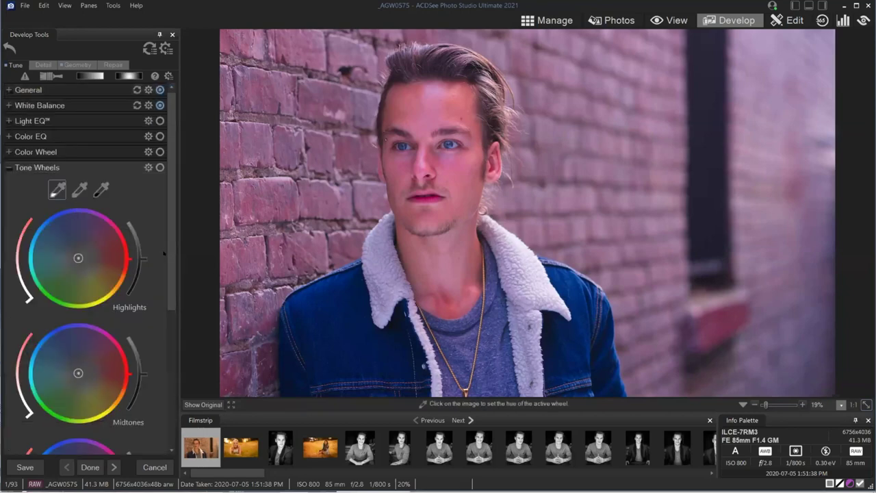
scroll(163, 257, down, 1)
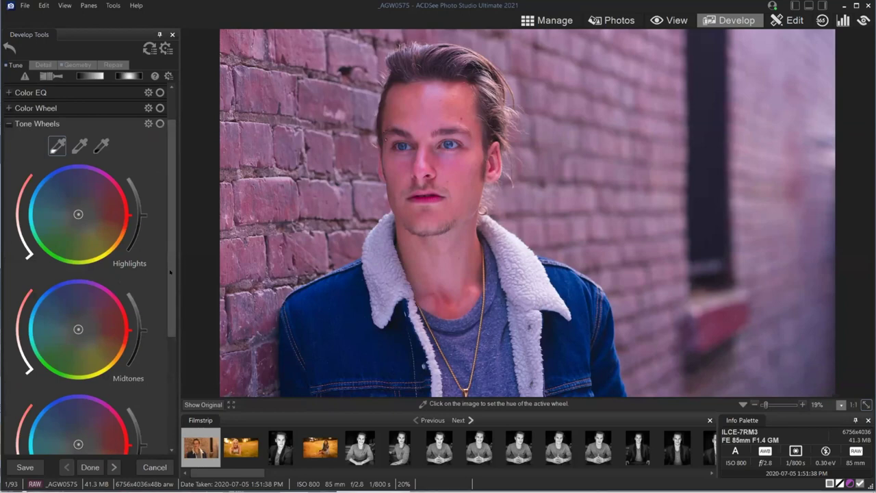
scroll(172, 260, down, 1)
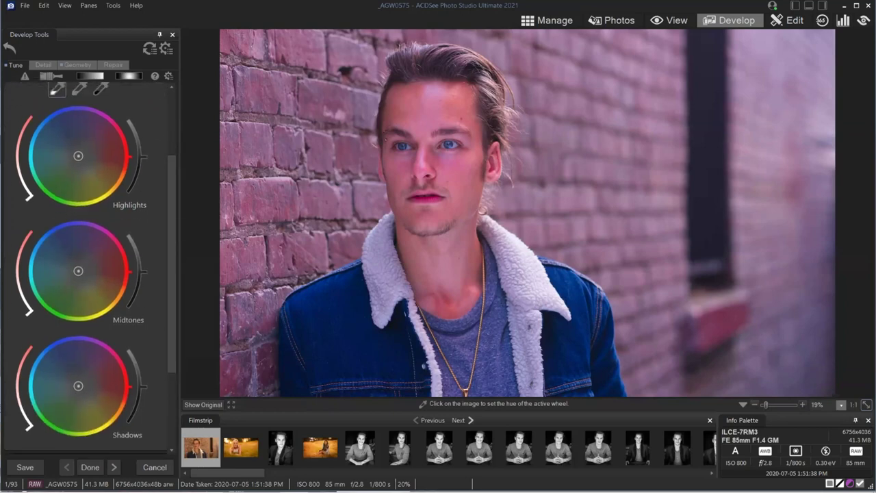
Switch to the browser, compare the Bodyguard film still's colours with the portrait, and return to ACDSee
mouse_move(322, 488)
click(350, 481)
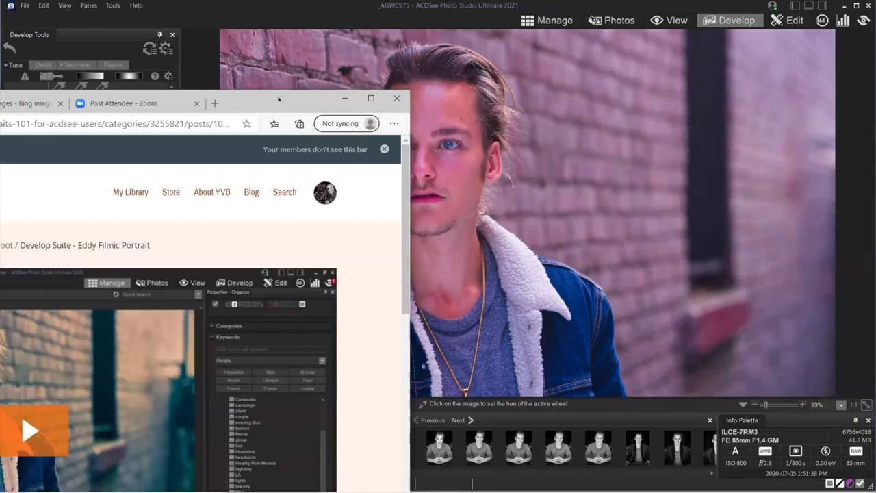
key(ctrl+Tab)
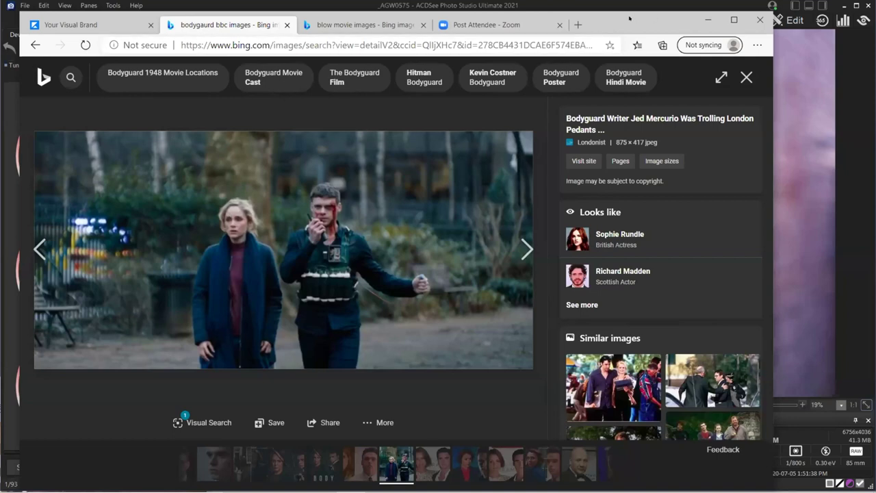
drag(629, 18, 619, 47)
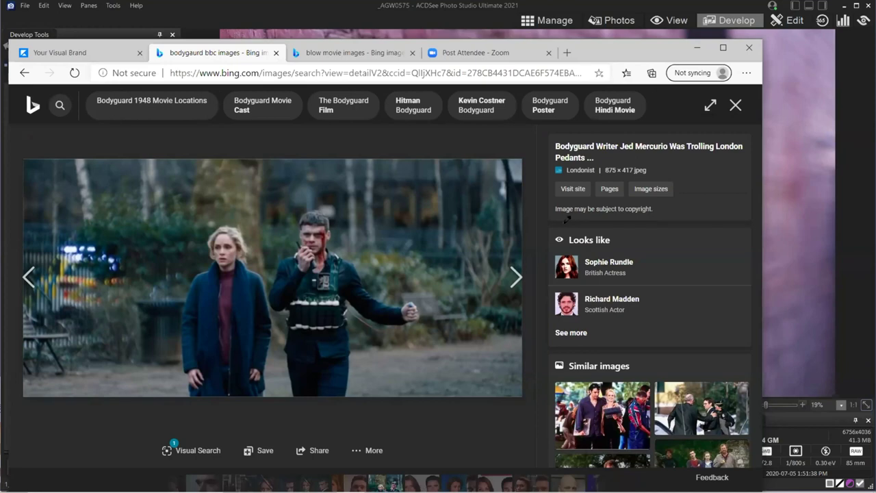
drag(622, 47, 560, 248)
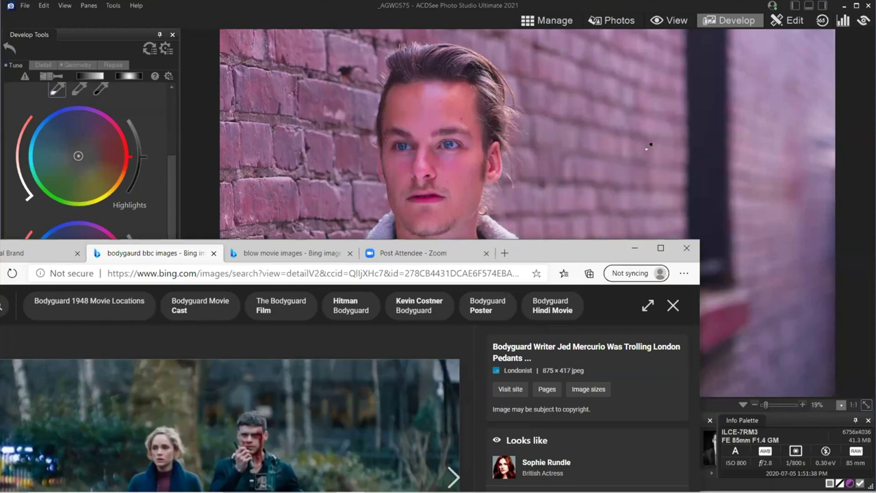
click(517, 136)
drag(574, 252, 658, 251)
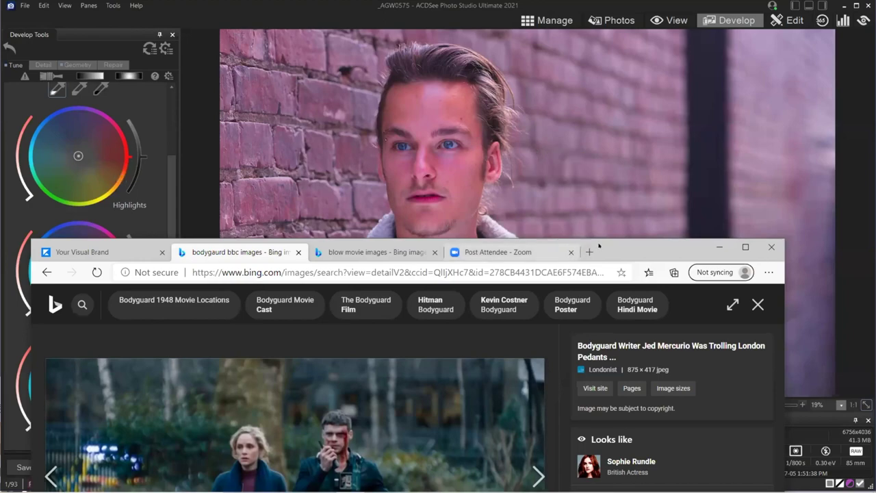
drag(630, 252, 656, 125)
click(266, 10)
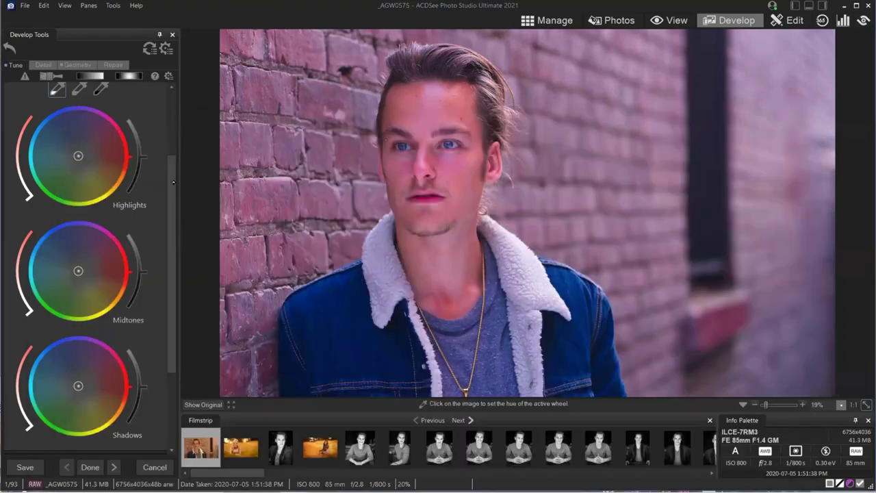
Sample the brick wall beside the man to set the hue of the Highlights tone wheel
scroll(170, 198, down, 1)
drag(171, 196, 176, 165)
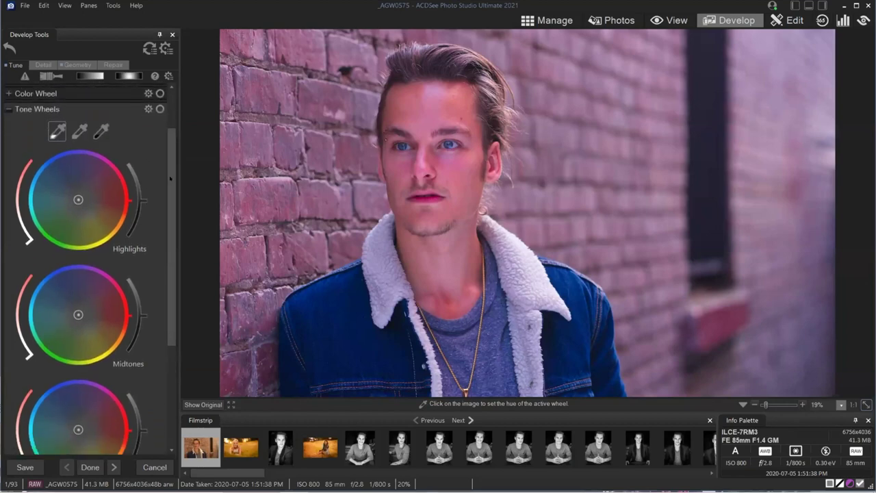
scroll(170, 179, down, 2)
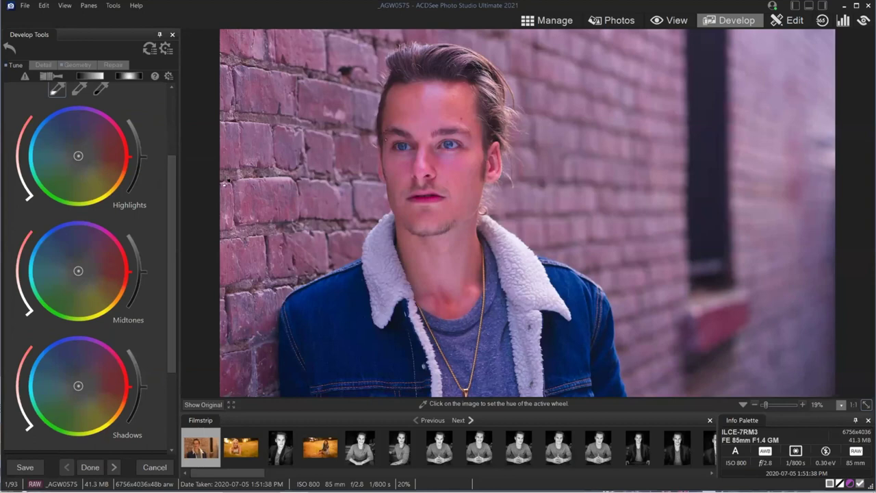
click(264, 180)
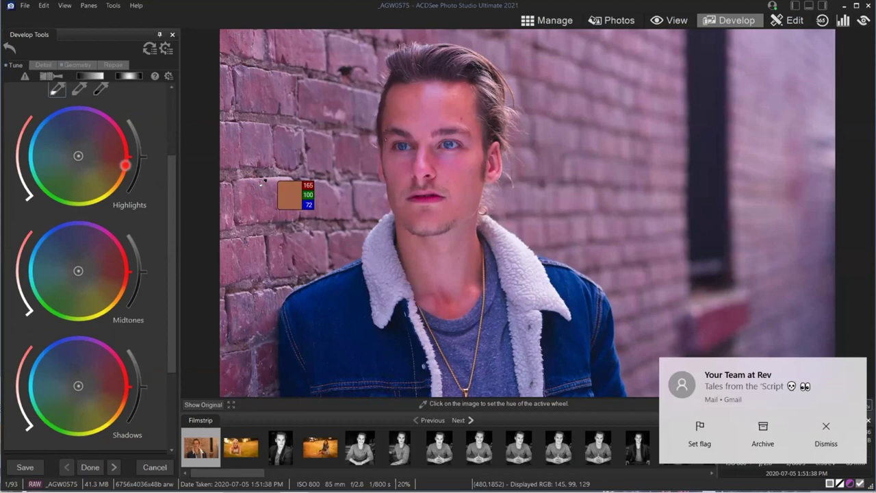
Compare the hues picked up from several spots on the brick wall with the Highlights hue picker
mouse_move(252, 197)
mouse_down()
mouse_move(282, 75)
mouse_move(297, 102)
mouse_up()
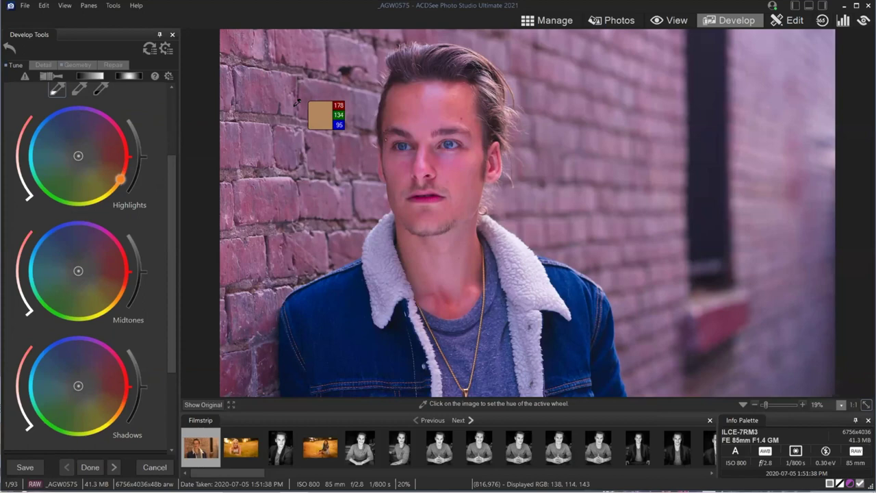
drag(296, 101, 269, 101)
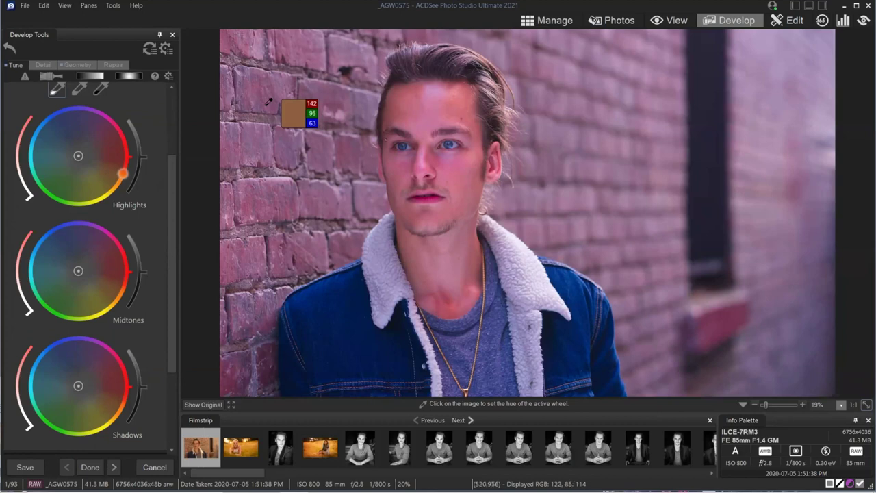
drag(443, 94, 443, 95)
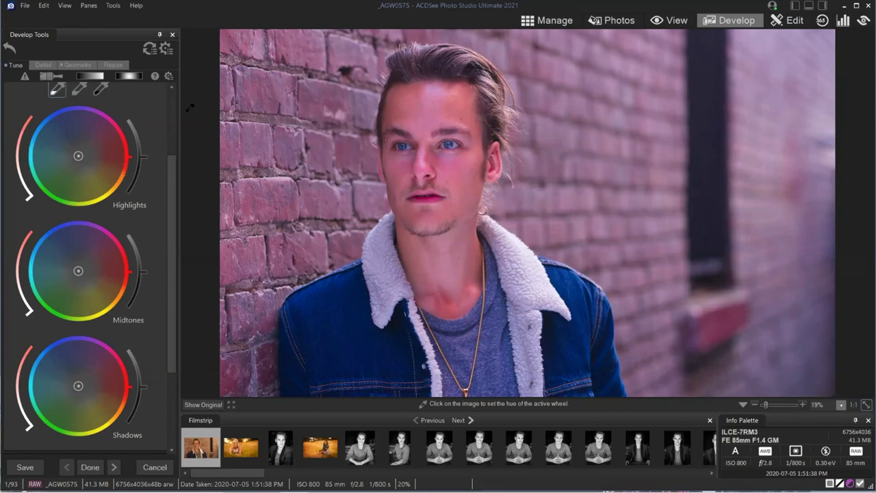
click(286, 169)
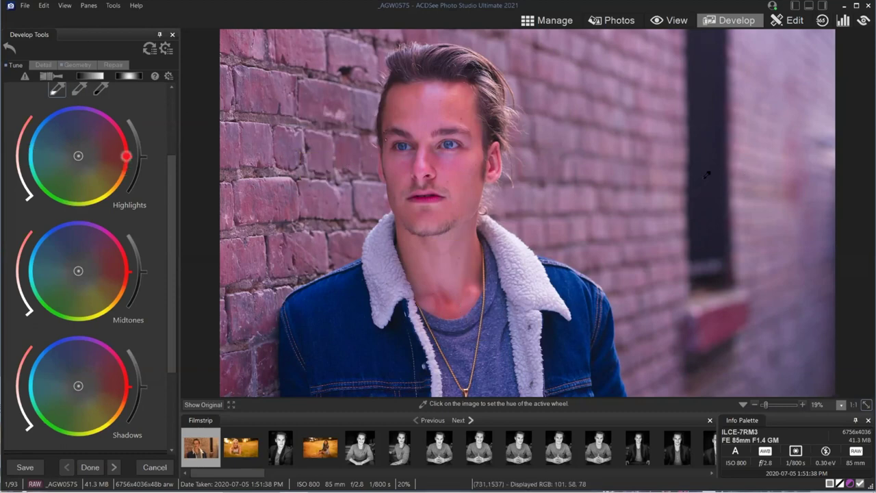
click(303, 177)
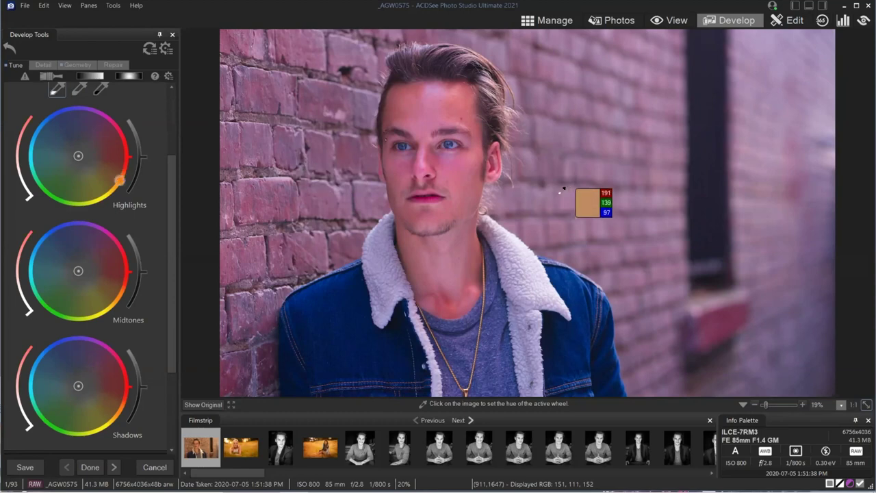
click(240, 174)
Compare the Highlights hues picked up from the fleece collar, the man's cheek and his neck area
drag(525, 248, 512, 267)
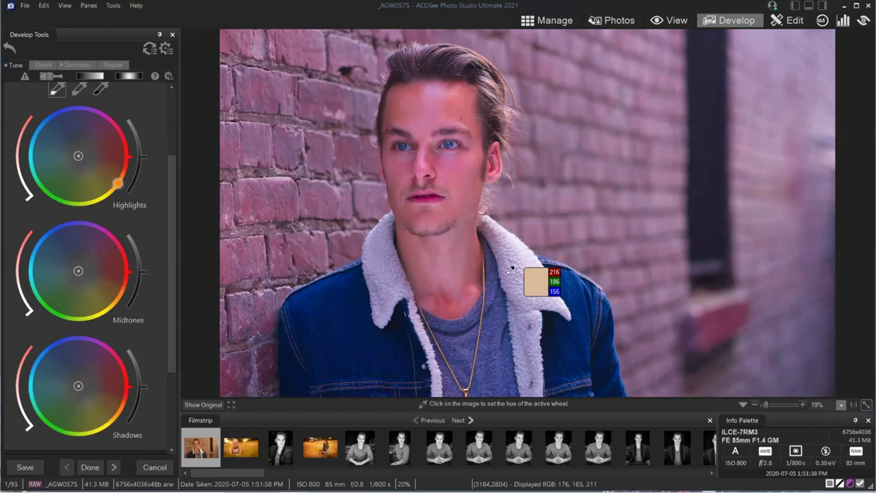
click(517, 268)
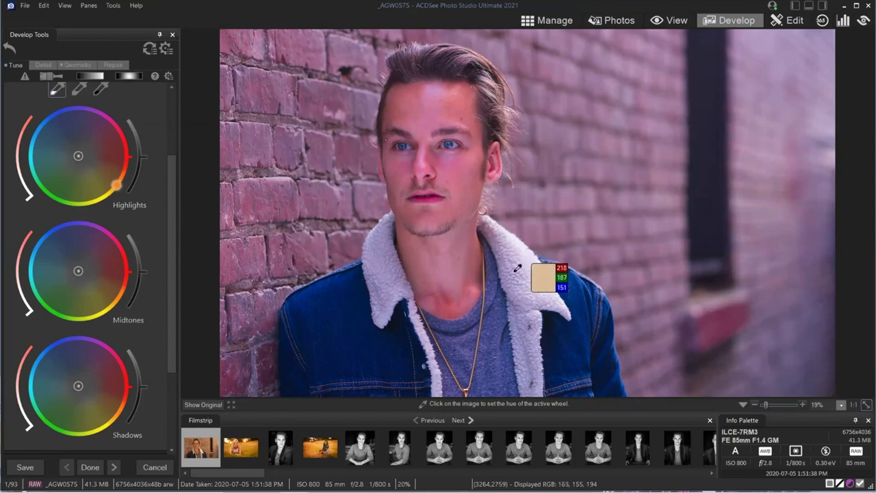
click(405, 159)
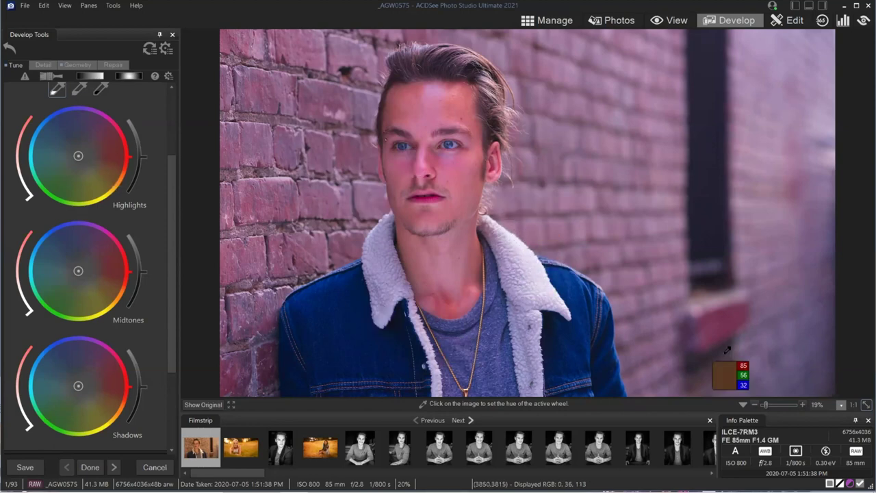
click(422, 275)
click(397, 259)
click(401, 276)
click(399, 276)
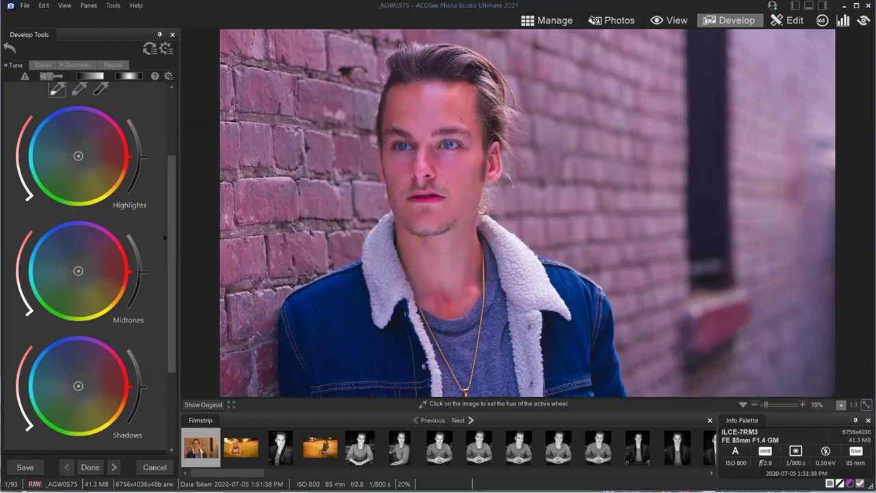
scroll(169, 259, down, 1)
scroll(170, 259, up, 2)
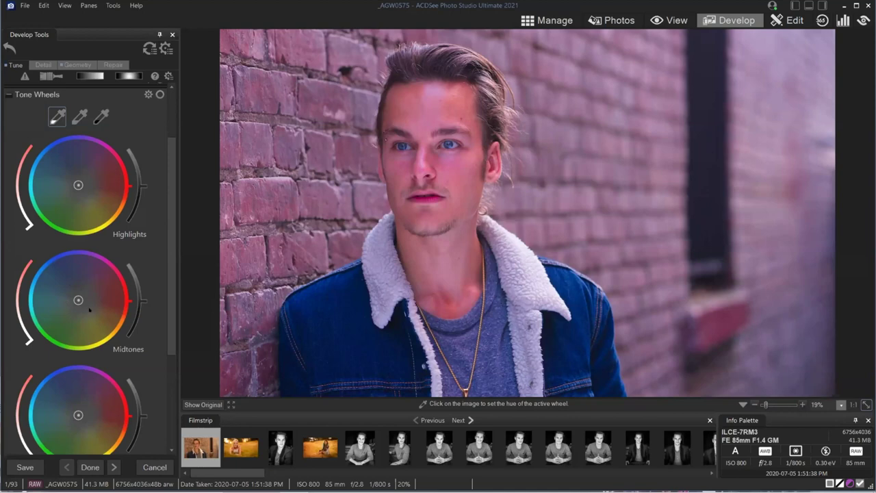
scroll(89, 310, down, 3)
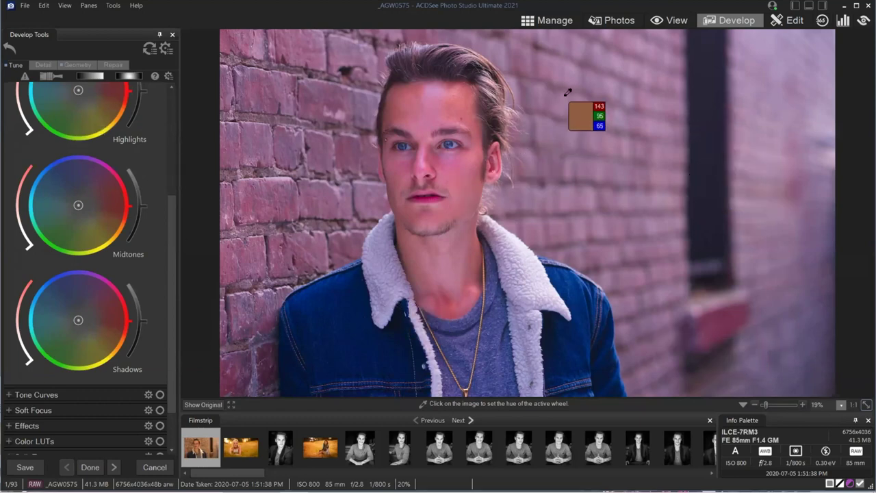
click(320, 171)
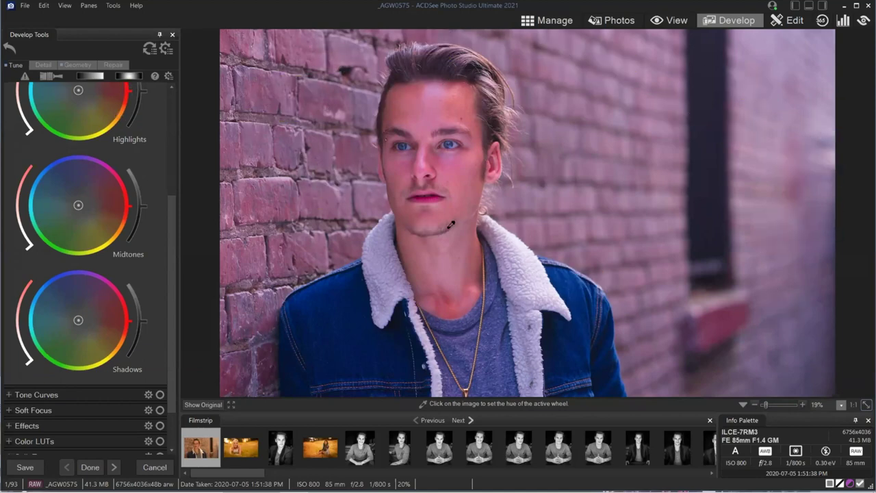
Display the histogram to examine how shadows, midtones and highlights are distributed, and close it again
click(89, 5)
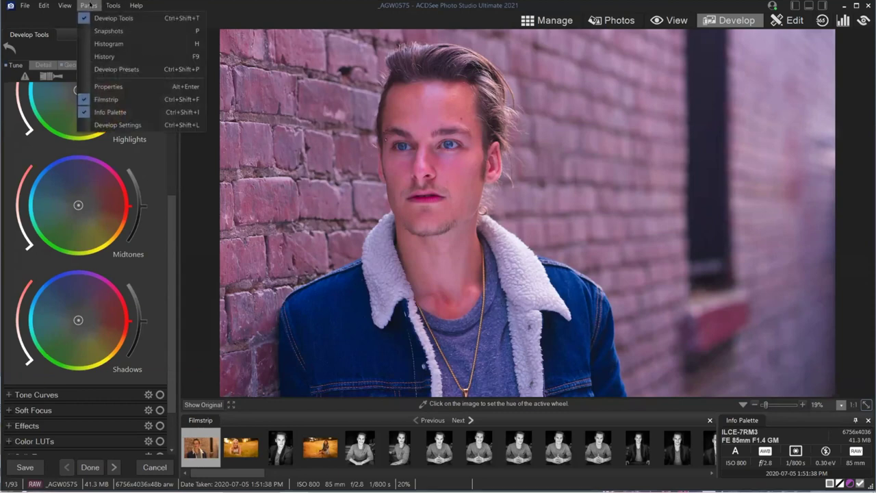
click(106, 43)
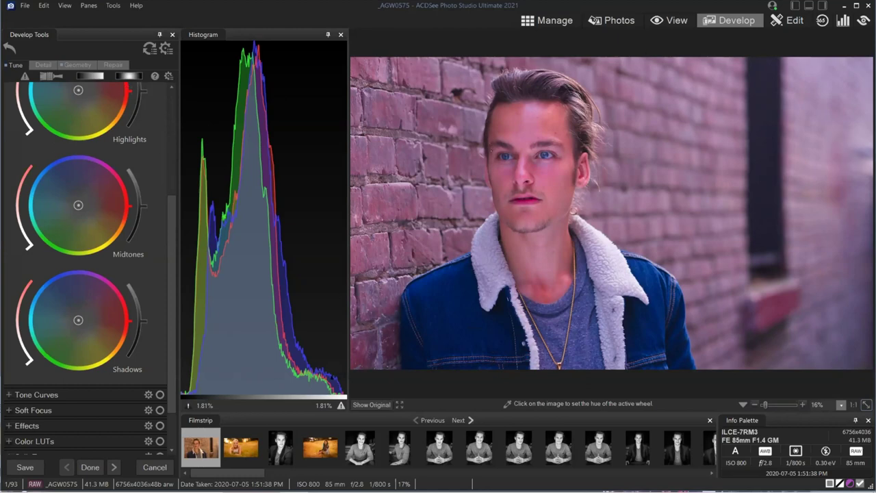
drag(598, 225, 617, 246)
click(340, 34)
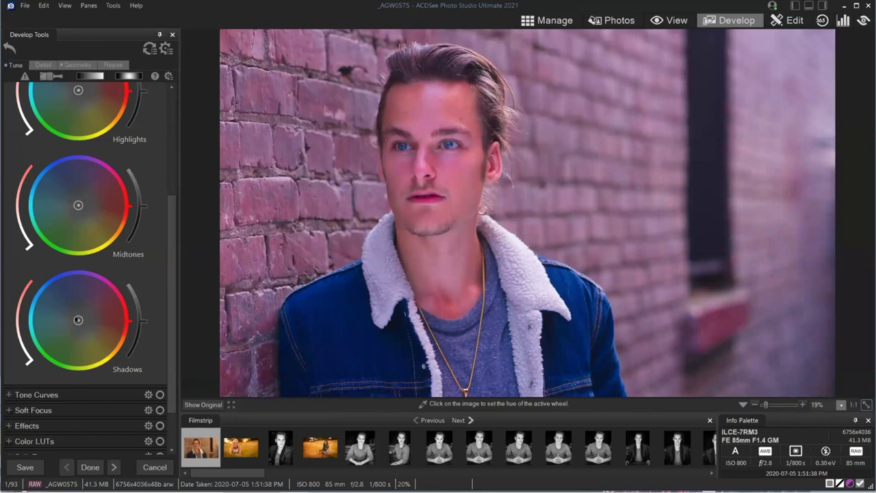
Tint the shadows cyan-blue with the Shadows tone wheel, lowering its saturation from full to a moderate level
mouse_move(78, 320)
mouse_down()
mouse_move(60, 289)
mouse_move(79, 321)
mouse_up()
drag(28, 361, 30, 231)
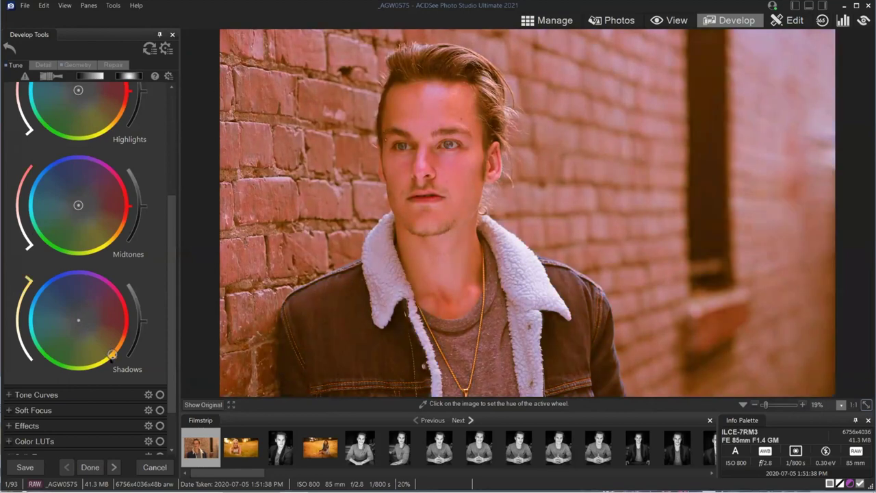
mouse_move(111, 354)
mouse_down()
mouse_move(128, 332)
mouse_move(113, 273)
mouse_move(67, 244)
mouse_move(8, 273)
mouse_move(2, 331)
mouse_move(68, 390)
mouse_move(103, 388)
mouse_move(126, 370)
mouse_move(134, 347)
mouse_move(139, 353)
mouse_move(121, 301)
mouse_move(94, 275)
mouse_move(87, 252)
mouse_move(24, 251)
mouse_move(40, 244)
mouse_move(23, 253)
mouse_up()
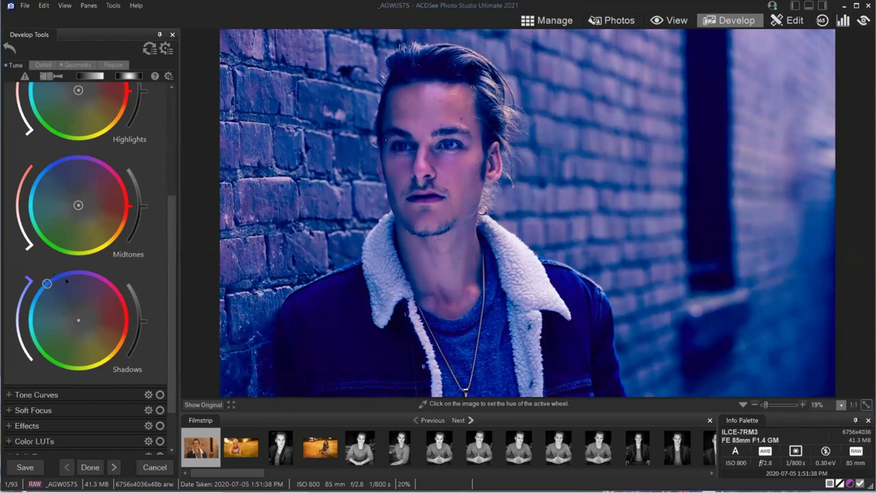
drag(46, 294, 27, 280)
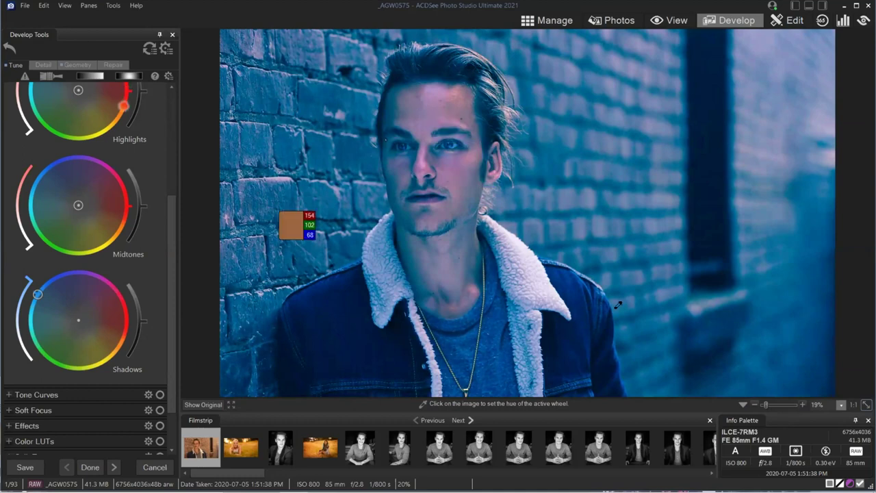
click(624, 255)
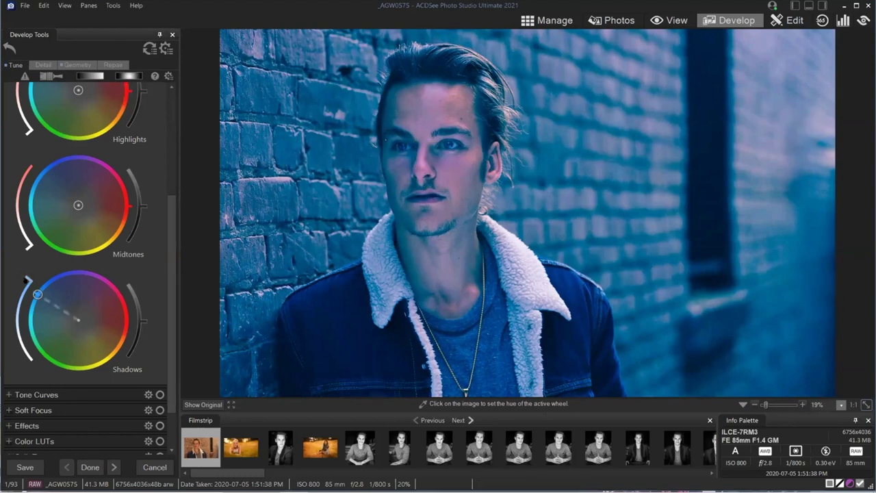
drag(19, 282, 10, 311)
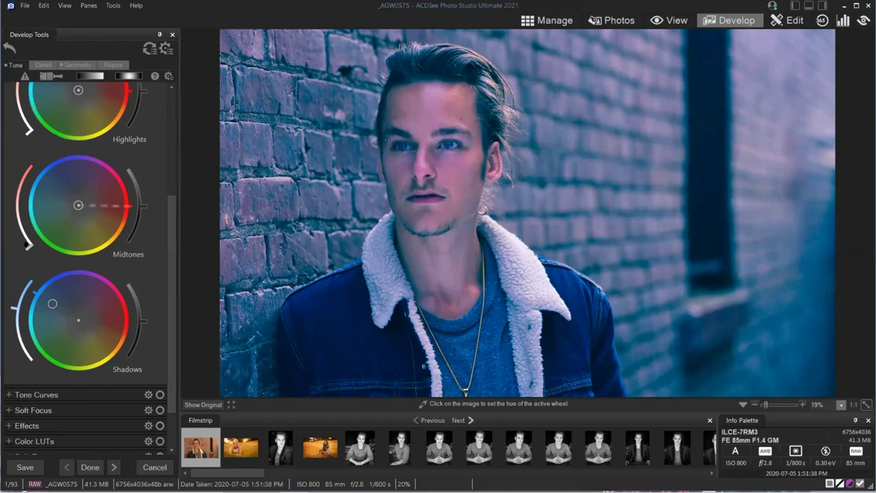
Tint the midtones warm yellow at about half saturation and slightly reduce the saturation of the blue Shadows wheel
drag(29, 247, 29, 165)
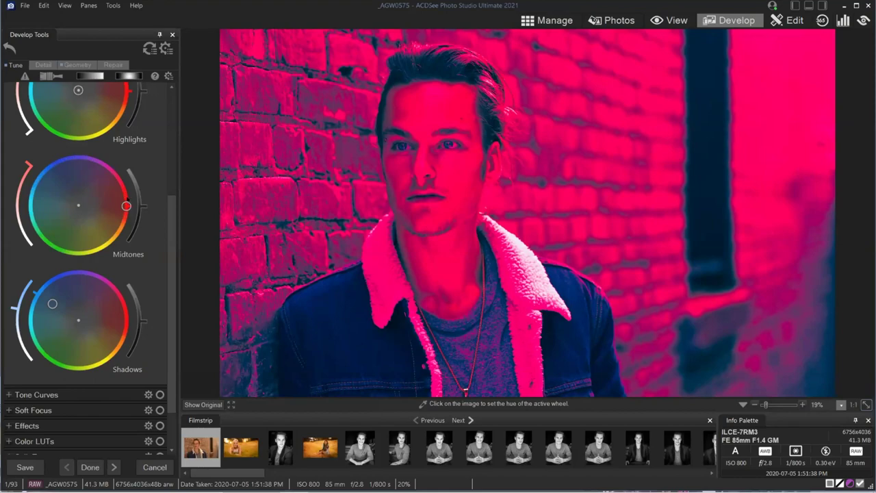
drag(126, 205, 104, 247)
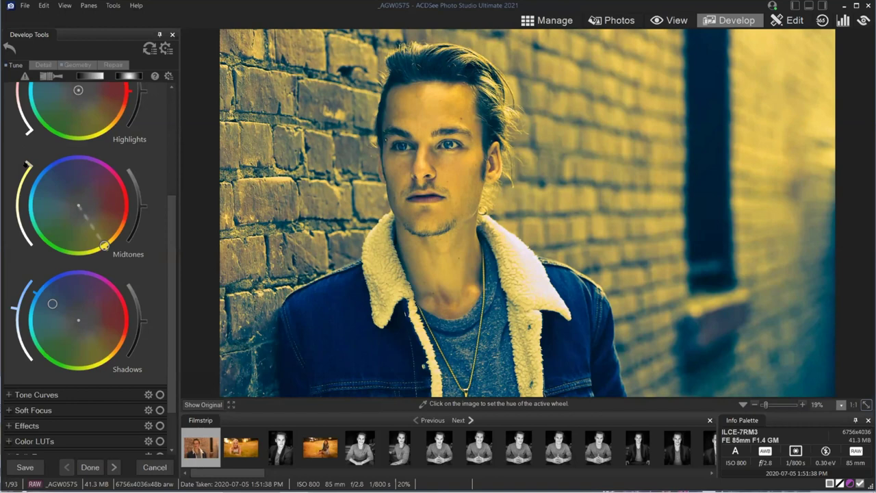
drag(26, 164, 14, 206)
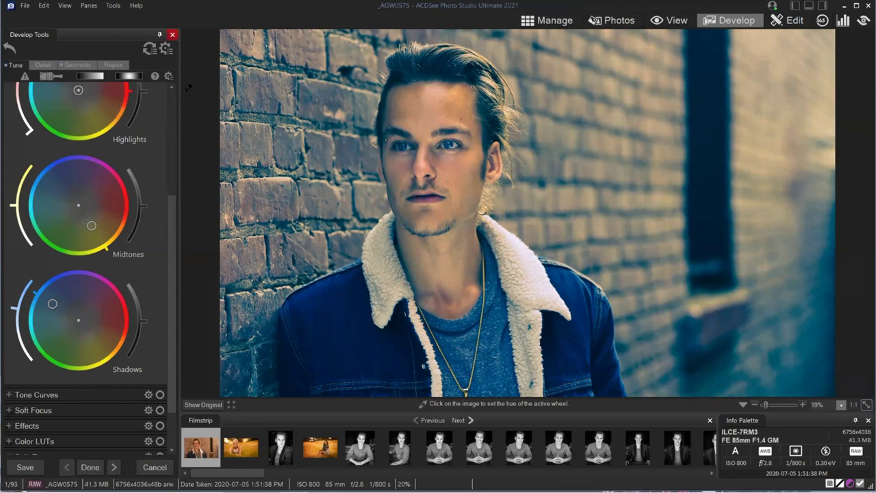
mouse_move(52, 303)
mouse_down()
mouse_move(46, 300)
mouse_move(59, 308)
mouse_up()
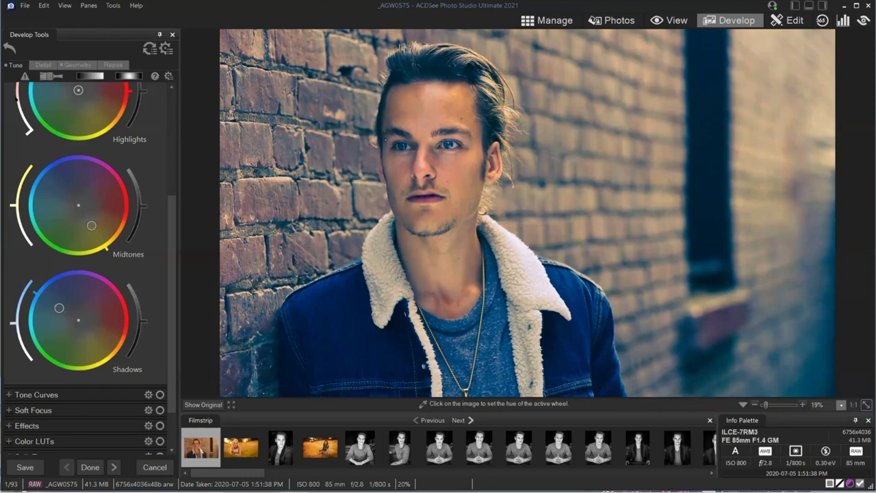
Try a cyan tint on the Midtones tone wheel at a low saturation
drag(172, 241, 171, 157)
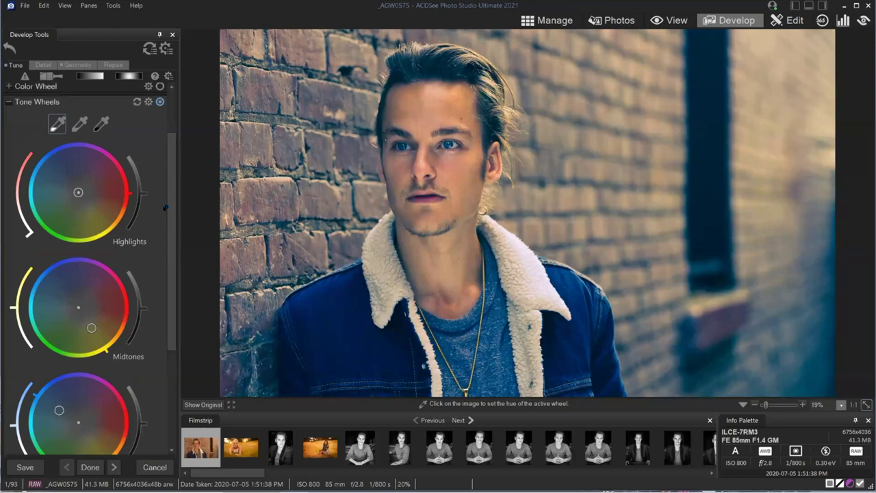
drag(164, 208, 163, 252)
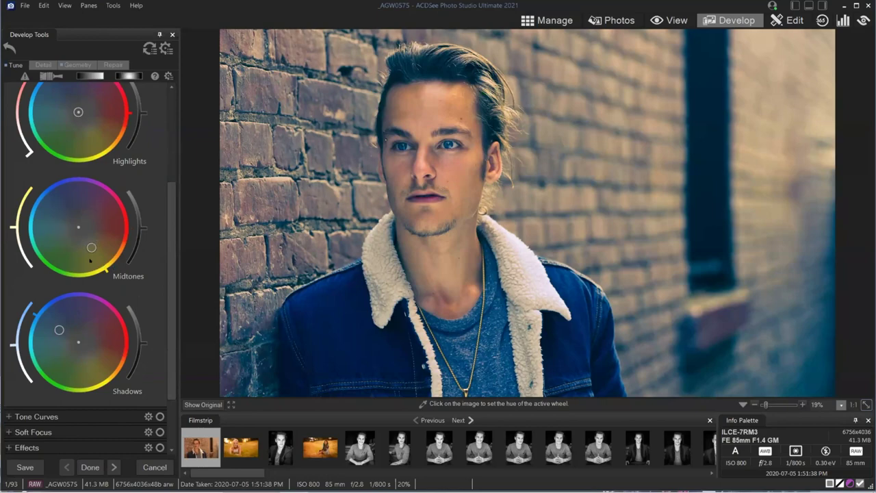
drag(91, 247, 15, 229)
double_click(15, 229)
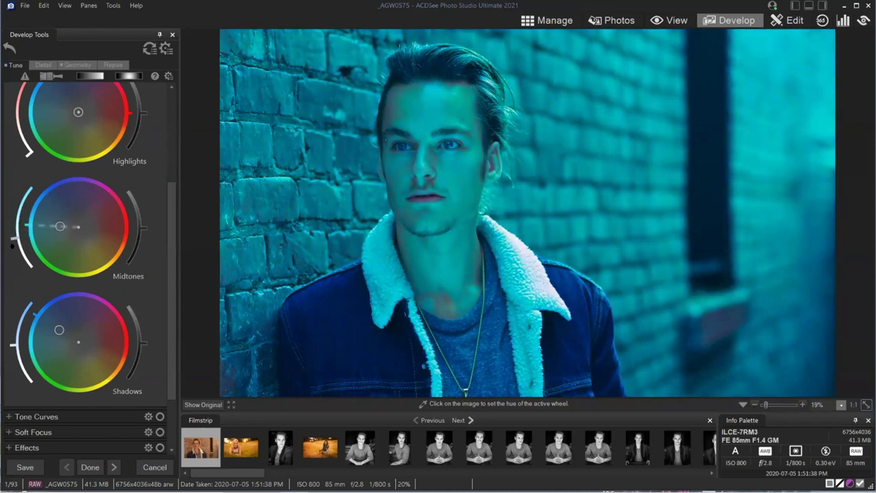
drag(16, 268, 17, 251)
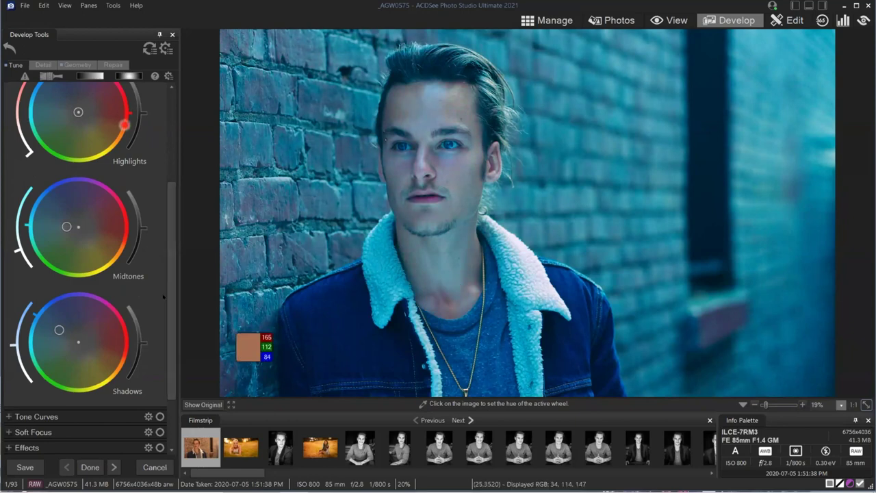
Set the Midtones wheel to yellow at just under half saturation, and lower the Shadows wheel's saturation a little further
drag(66, 226, 99, 271)
drag(118, 300, 121, 299)
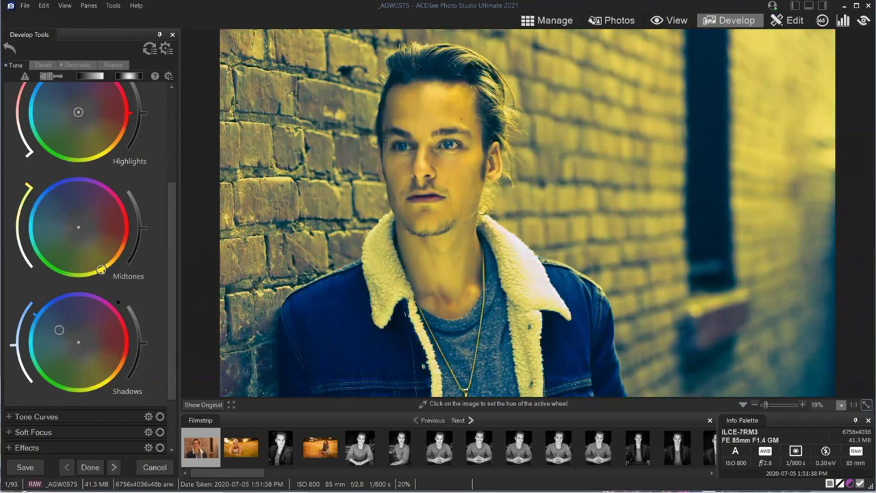
drag(25, 185, 5, 232)
click(11, 347)
mouse_move(11, 347)
mouse_down()
mouse_move(13, 337)
mouse_move(4, 356)
mouse_up()
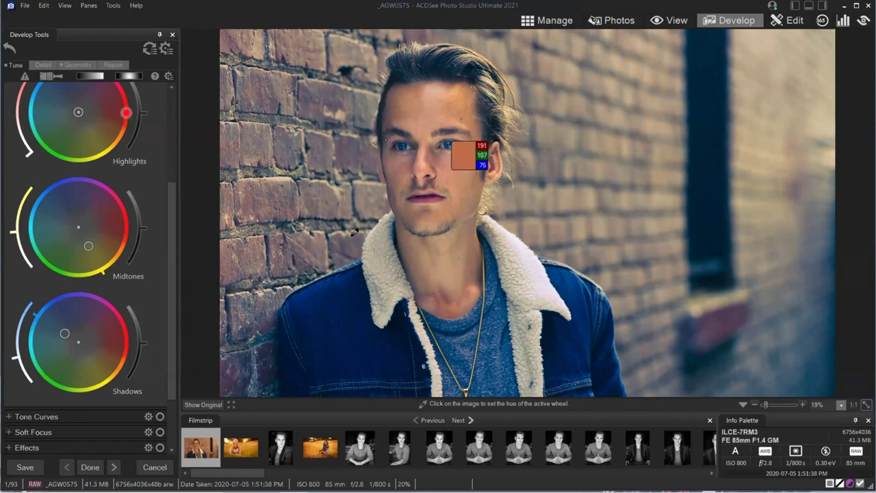
click(518, 299)
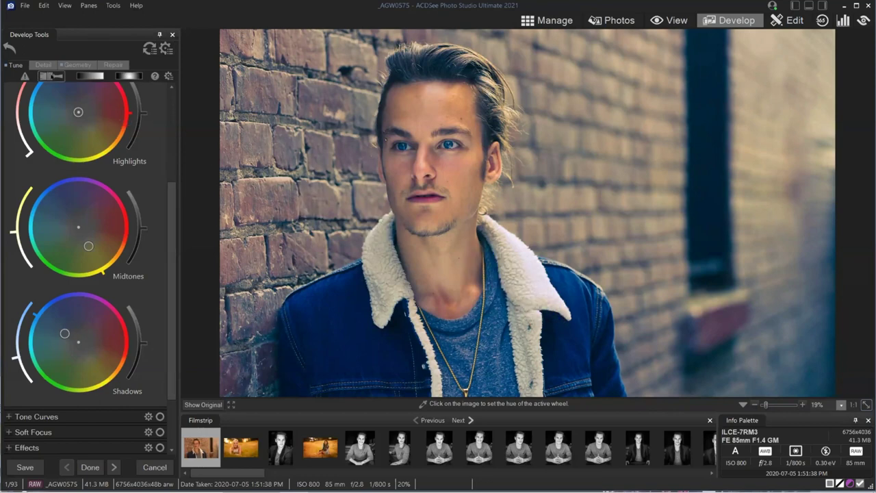
Lower the overall saturation to -10 in the General adjustments and show the original photo for comparison
scroll(122, 106, up, 3)
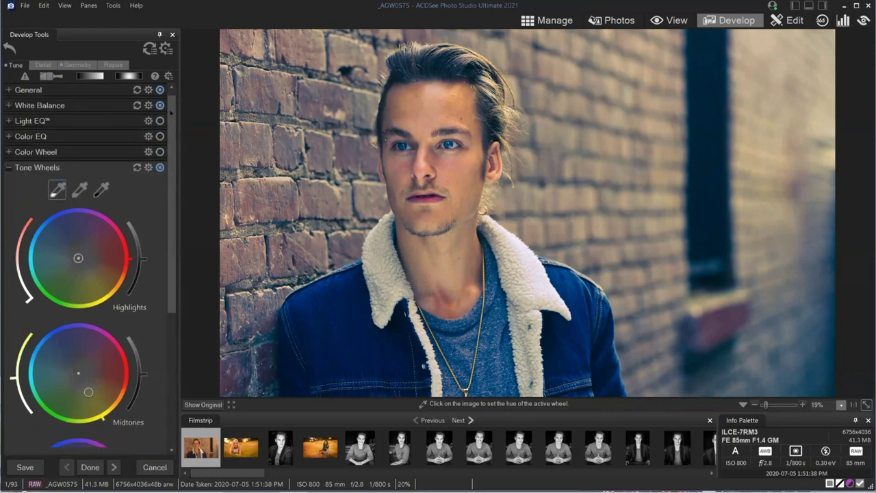
click(9, 90)
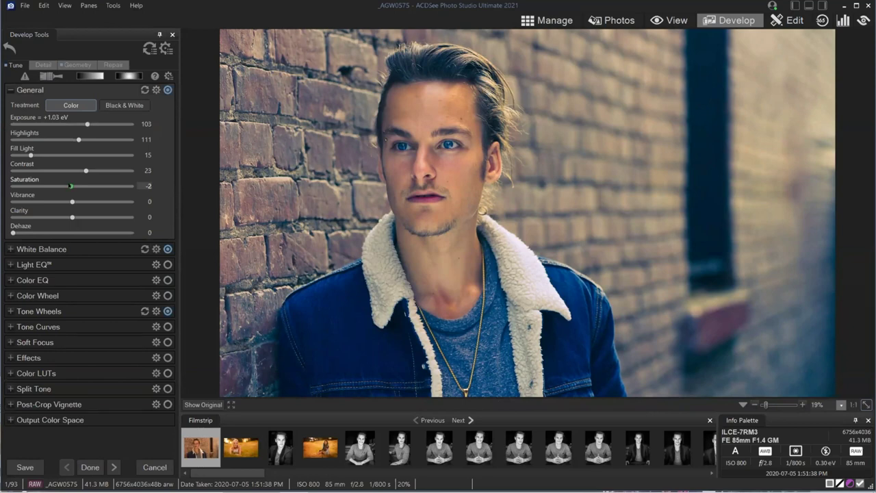
drag(68, 185, 60, 186)
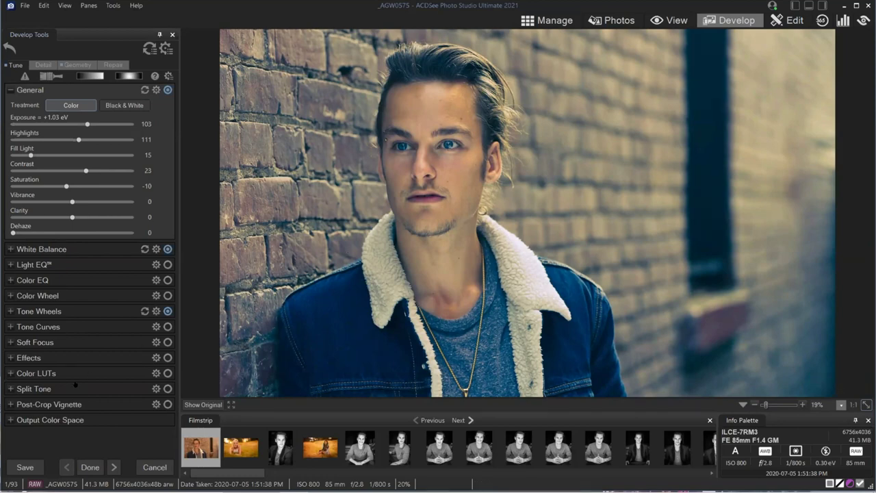
click(190, 405)
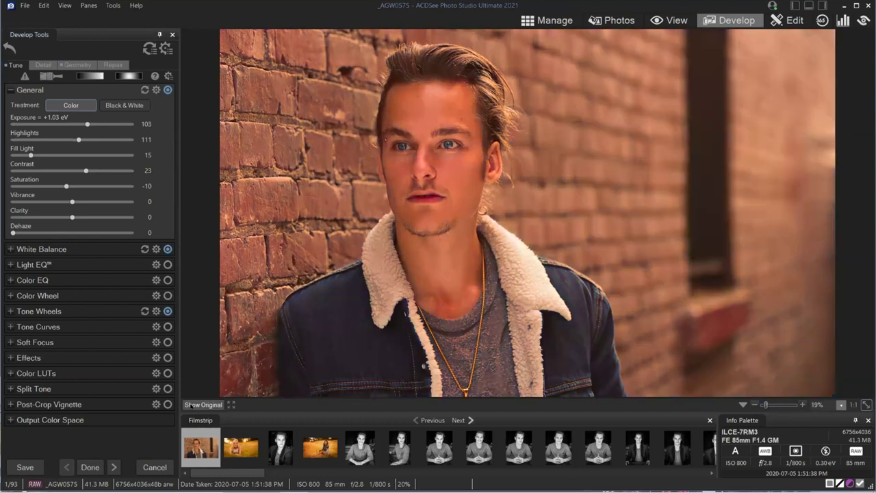
Compare the graded alley portrait with the original photo, and review the Color Wheel and Tone Wheels grading controls
click(190, 405)
click(190, 405)
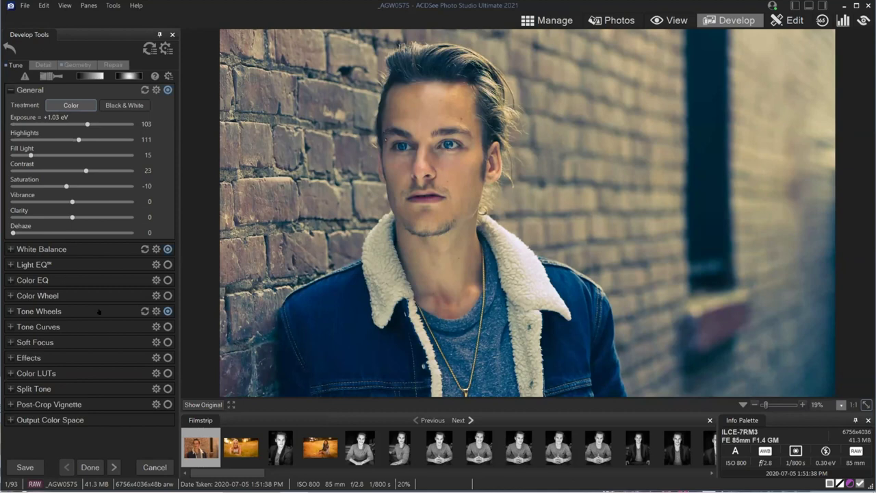
click(7, 296)
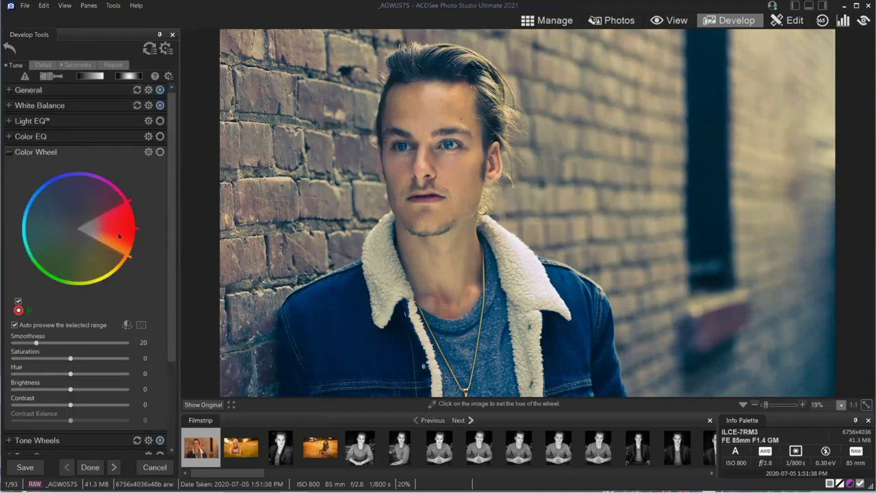
click(7, 152)
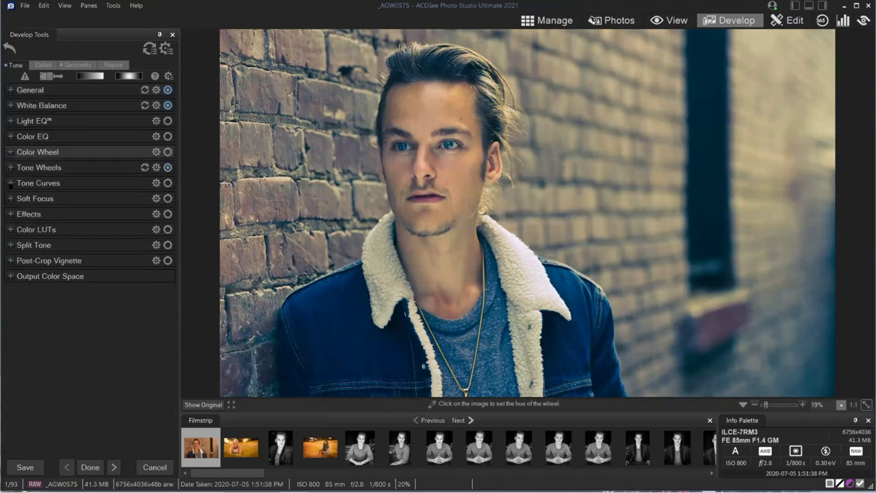
click(10, 167)
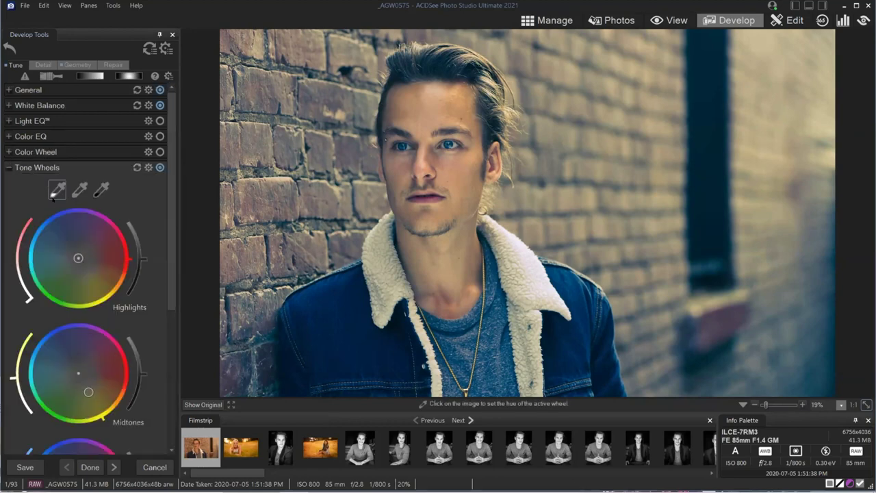
drag(171, 259, 169, 304)
scroll(170, 304, up, 2)
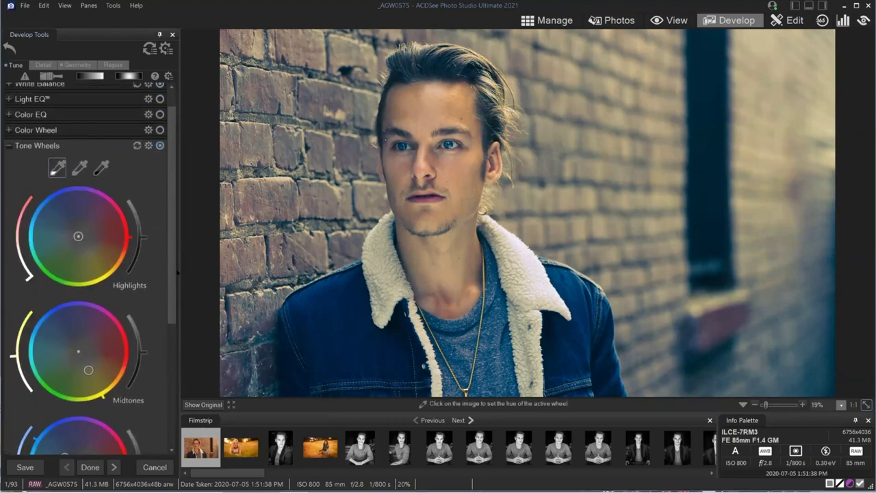
scroll(170, 221, down, 2)
scroll(170, 221, down, 1)
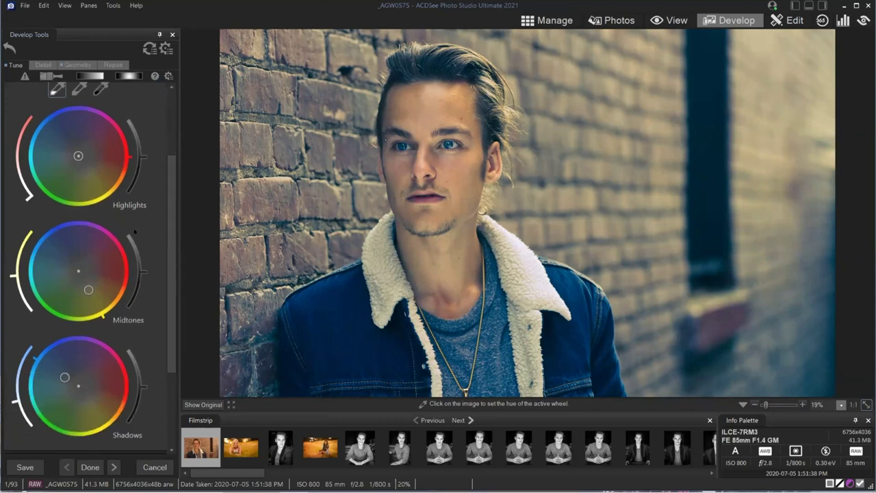
scroll(170, 223, up, 1)
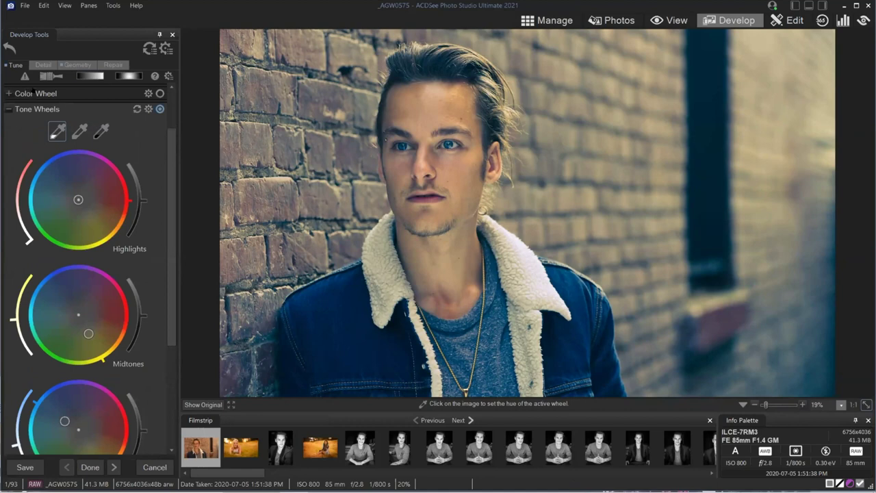
scroll(170, 236, down, 2)
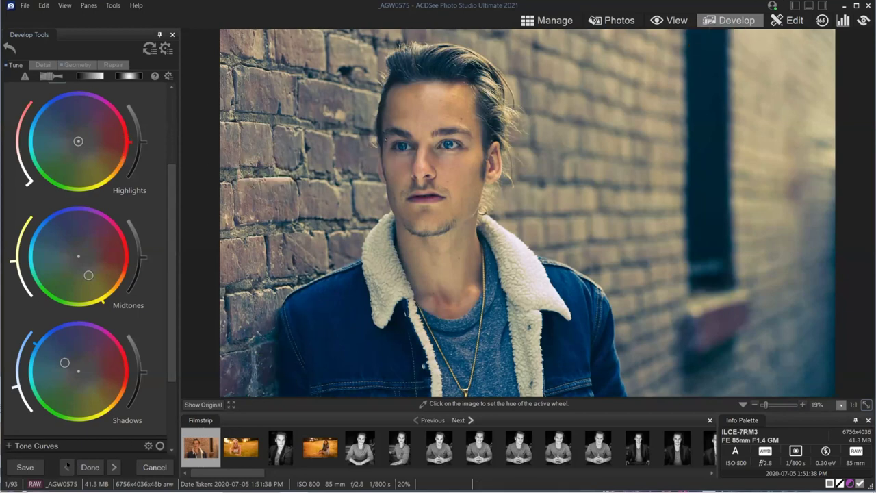
Discard the alley portrait's changes, move on to the portrait of the blonde woman in the field, and open it in Edit mode
click(24, 467)
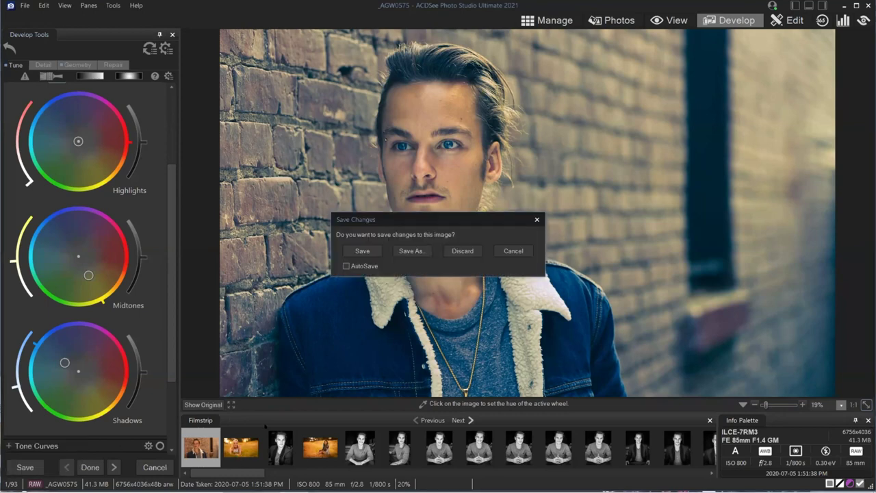
click(462, 251)
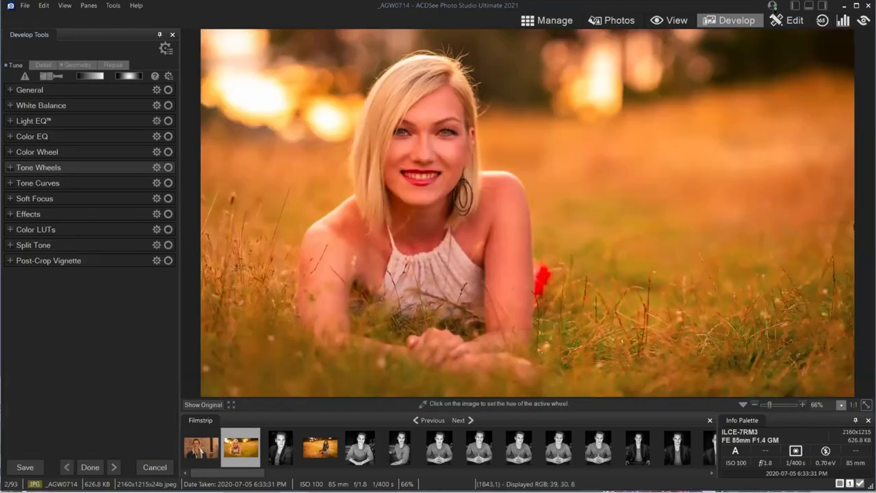
click(781, 21)
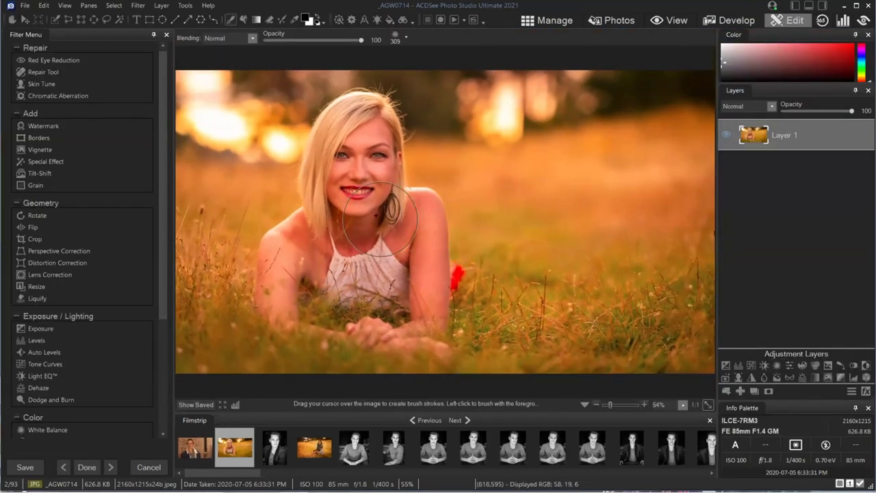
Switch to the web browser and show the Your Visual Brand course page with its whole window moved higher
mouse_move(233, 487)
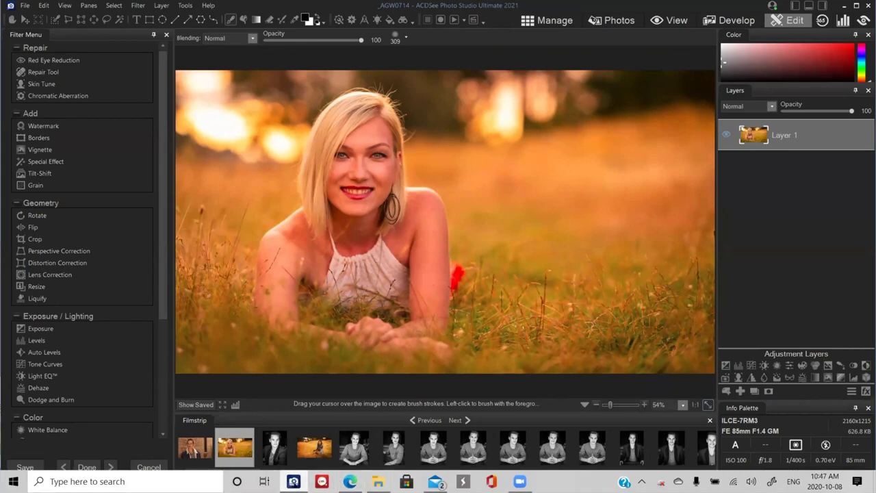
click(350, 482)
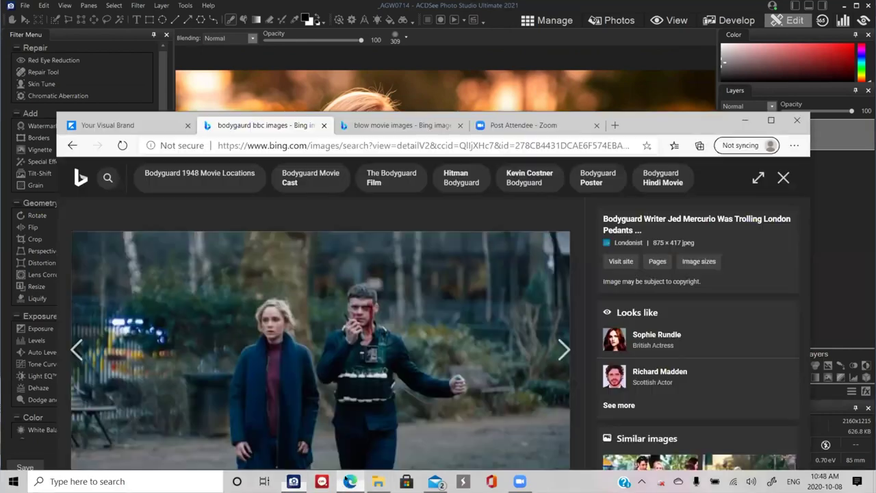
click(130, 125)
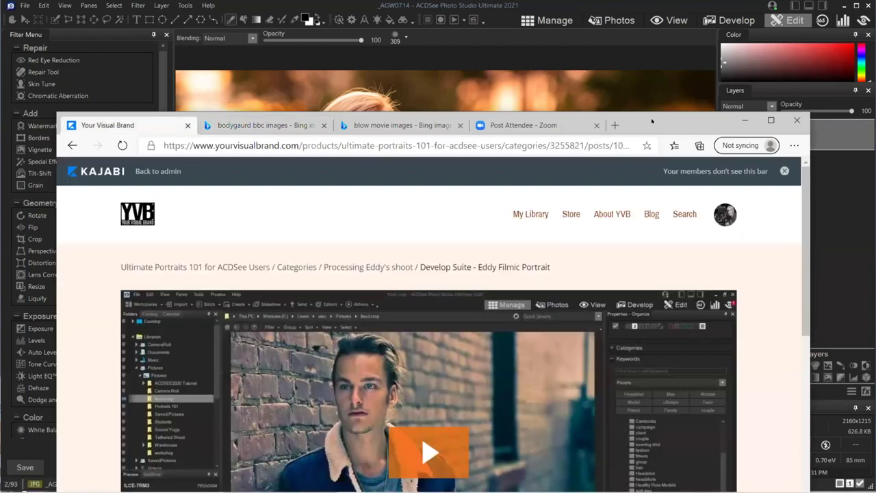
drag(657, 126, 665, 3)
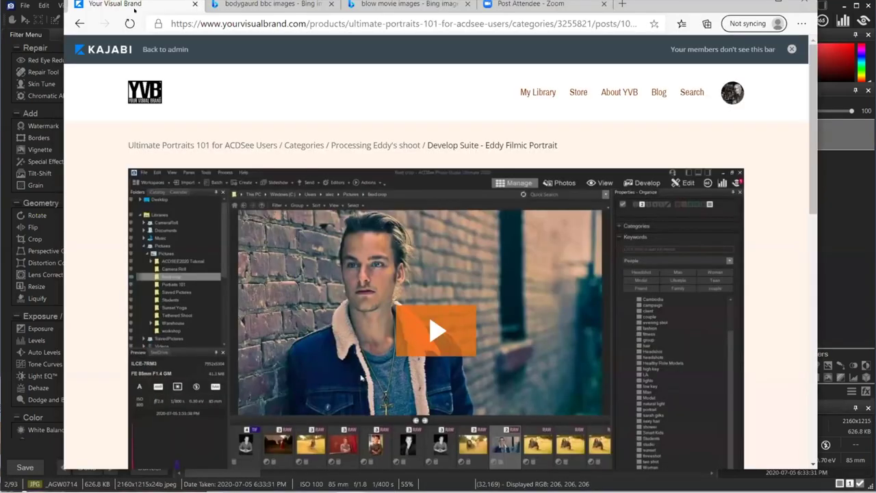
Return to the course's lesson list and view the first shoot lesson after the introduction of the park section
click(79, 23)
scroll(259, 214, up, 2)
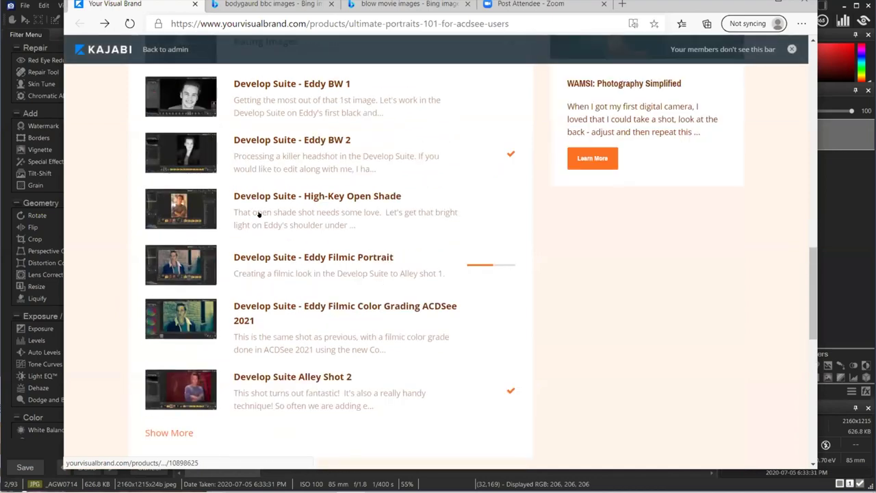
scroll(260, 215, down, 7)
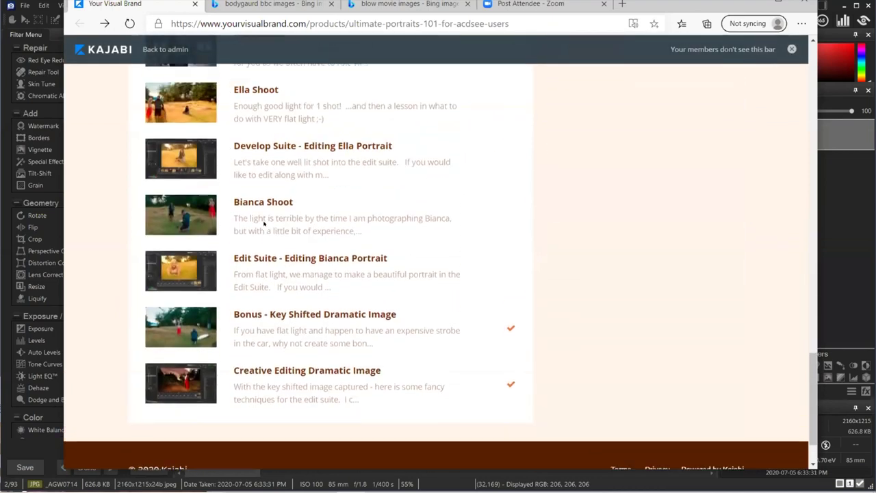
scroll(264, 223, up, 1)
click(200, 171)
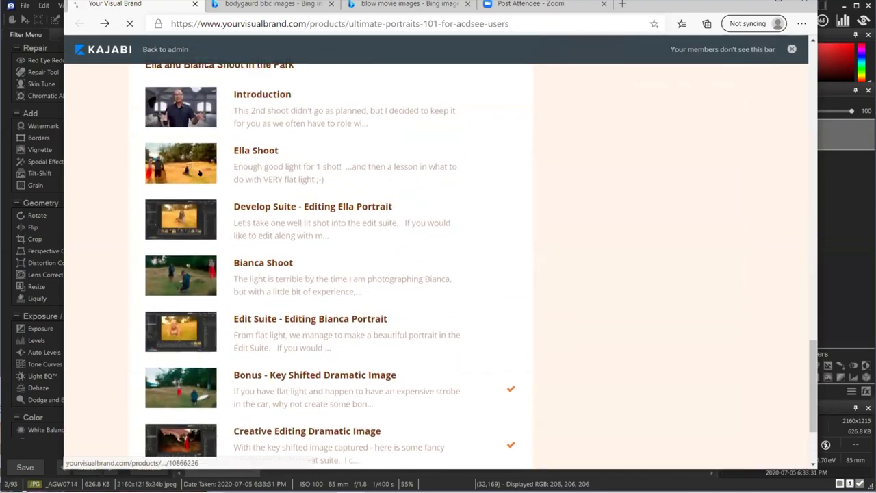
scroll(346, 267, down, 1)
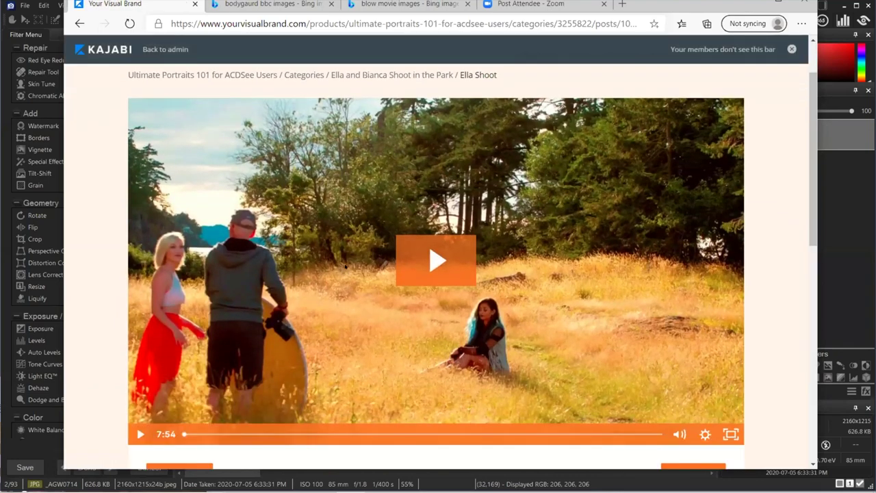
scroll(338, 257, down, 1)
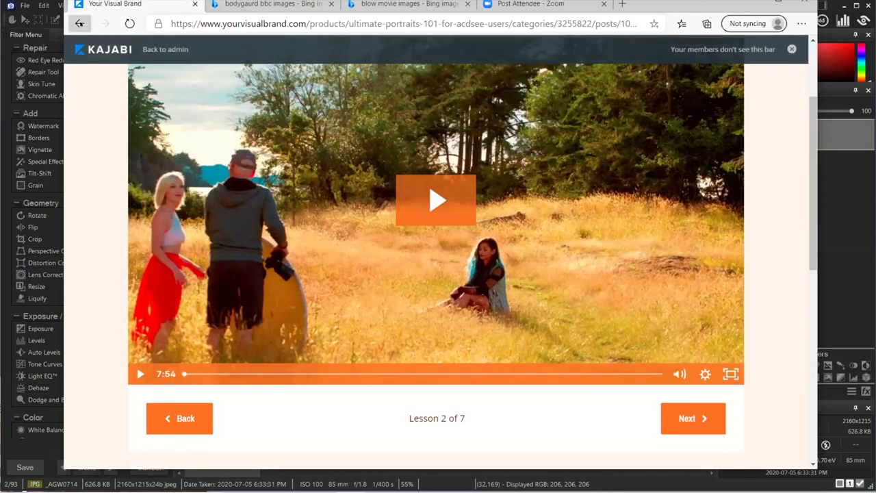
Go back to the lesson list, open lesson 4 of 7 of the park section, and preview its video further along
click(79, 24)
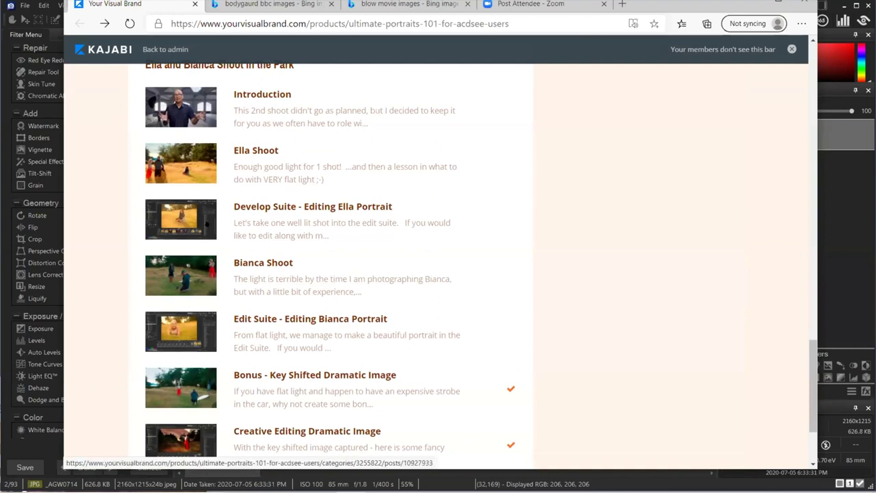
click(194, 277)
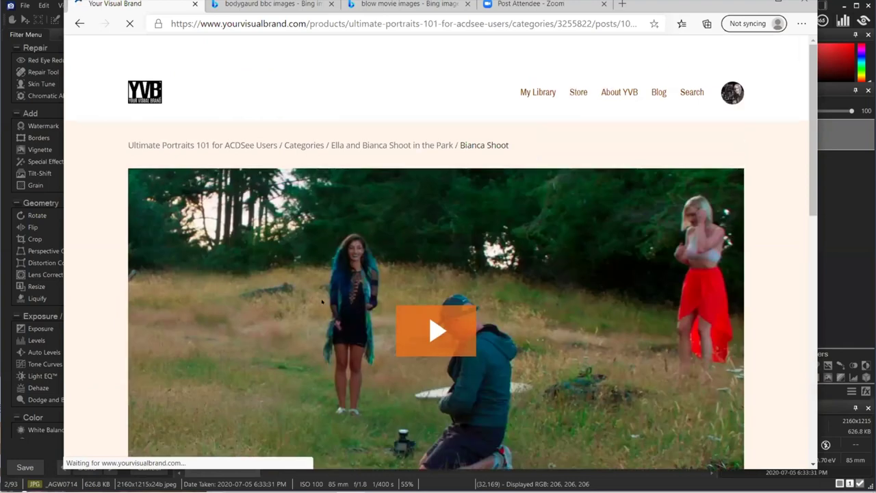
scroll(264, 291, down, 3)
click(280, 308)
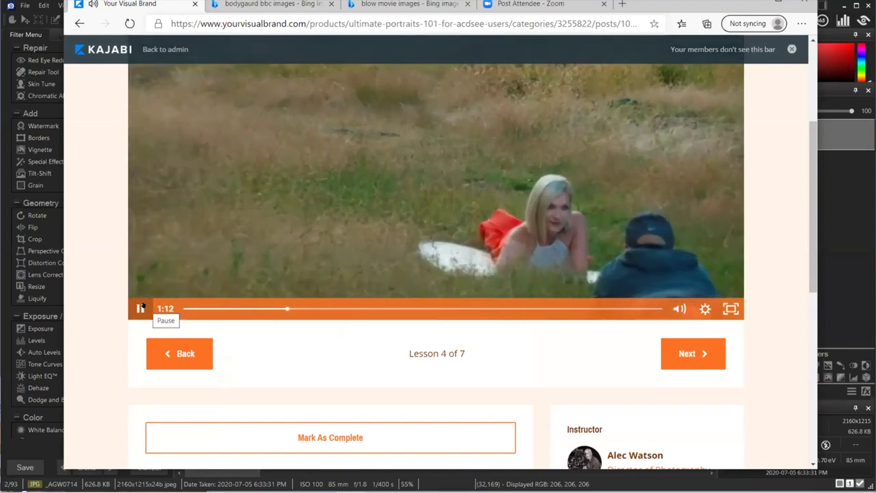
click(140, 309)
click(342, 309)
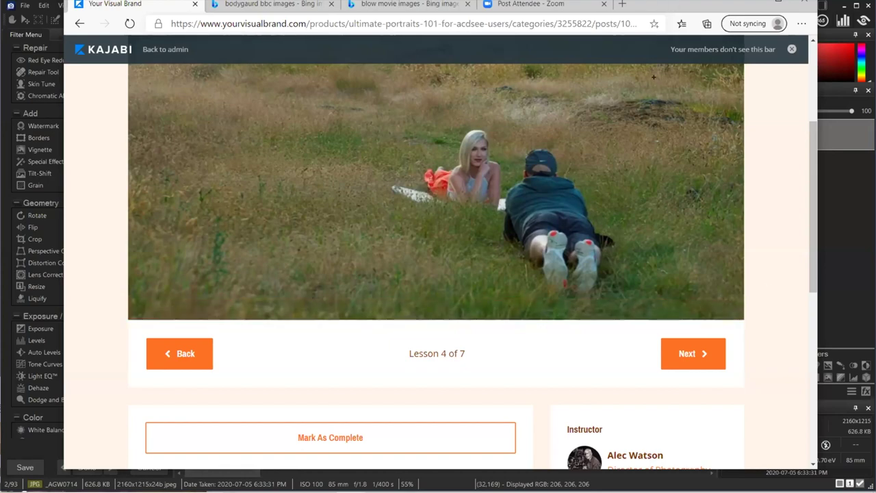
Return to ACDSee and view the field portrait at actual size, centred on the woman's face
click(778, 3)
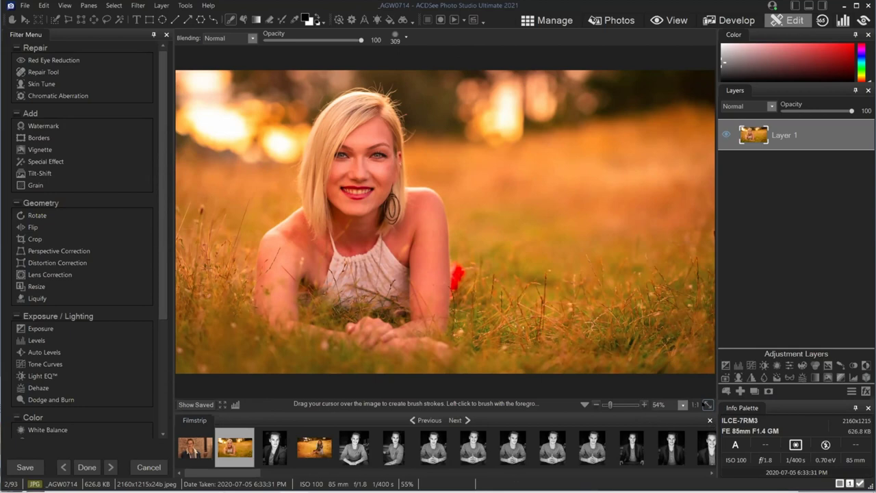
click(695, 405)
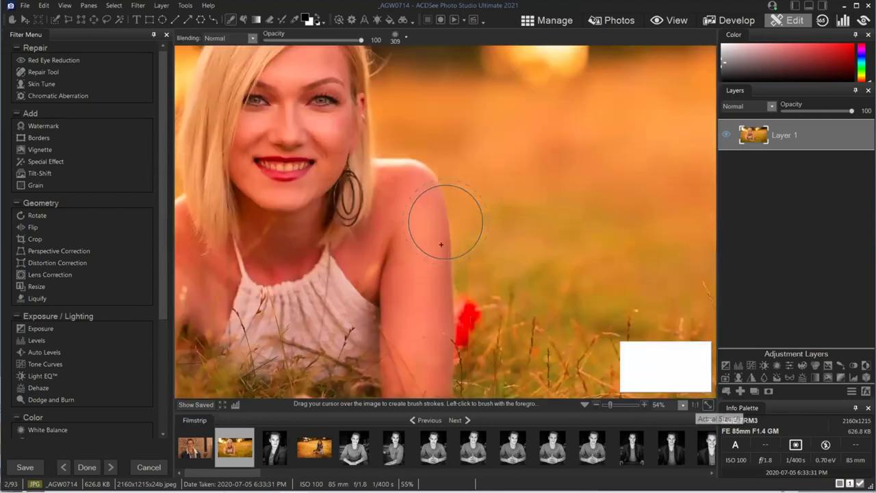
mouse_move(662, 370)
mouse_down()
mouse_move(653, 361)
mouse_move(649, 373)
mouse_up()
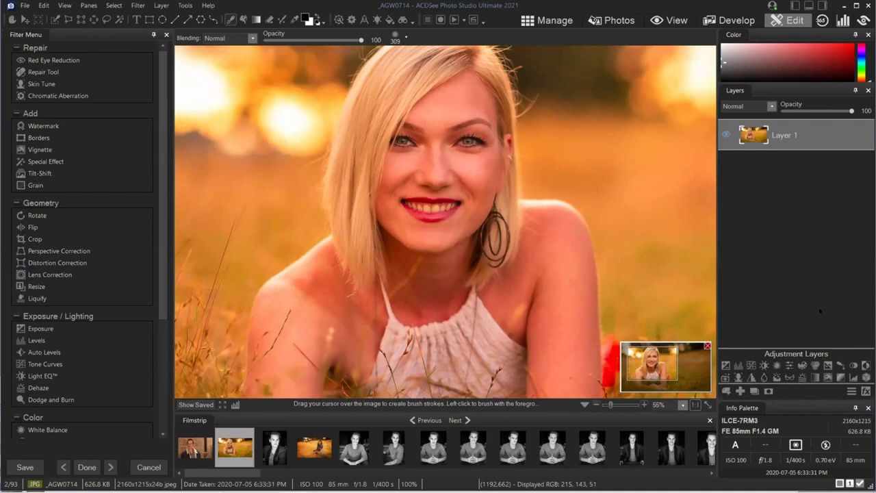
Browse the filmstrip through the shoot's photos up to the series of field portraits, dismissing the mail notification
drag(222, 473, 264, 474)
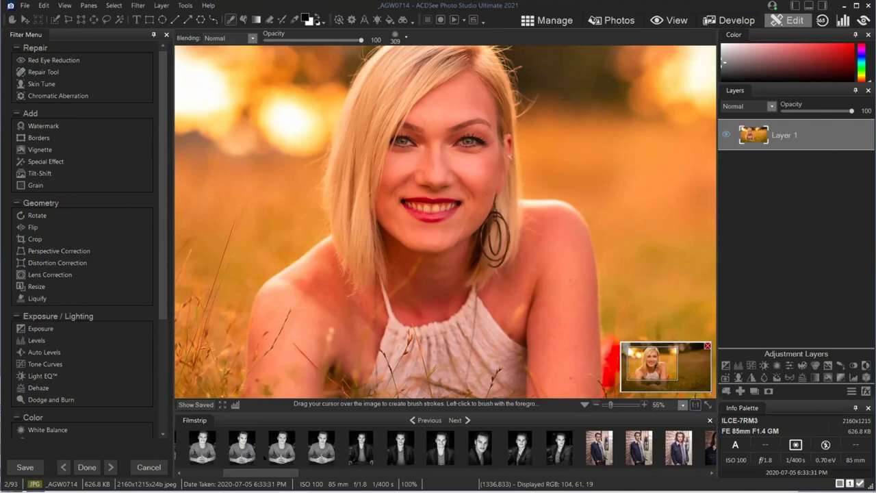
drag(260, 472, 351, 472)
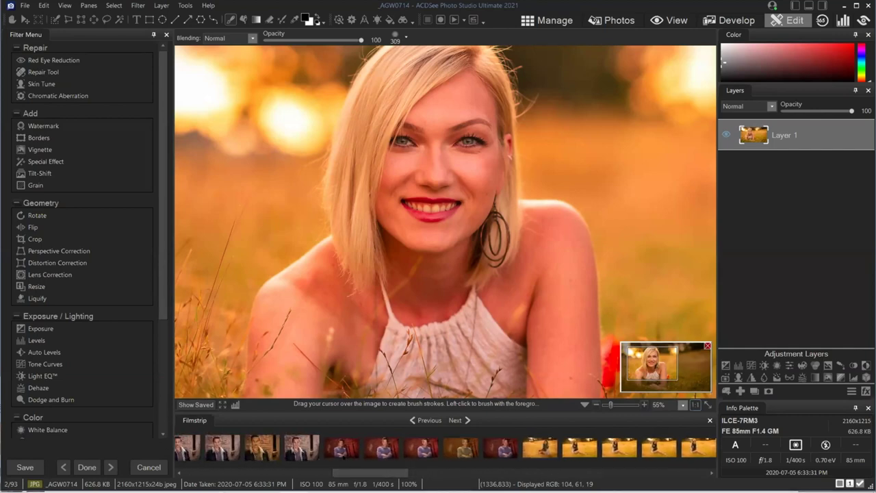
drag(346, 470, 335, 471)
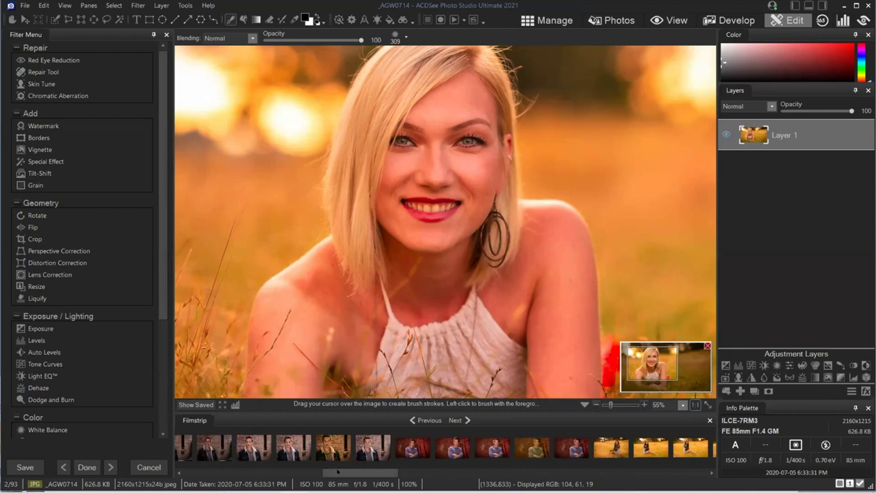
drag(337, 471, 463, 471)
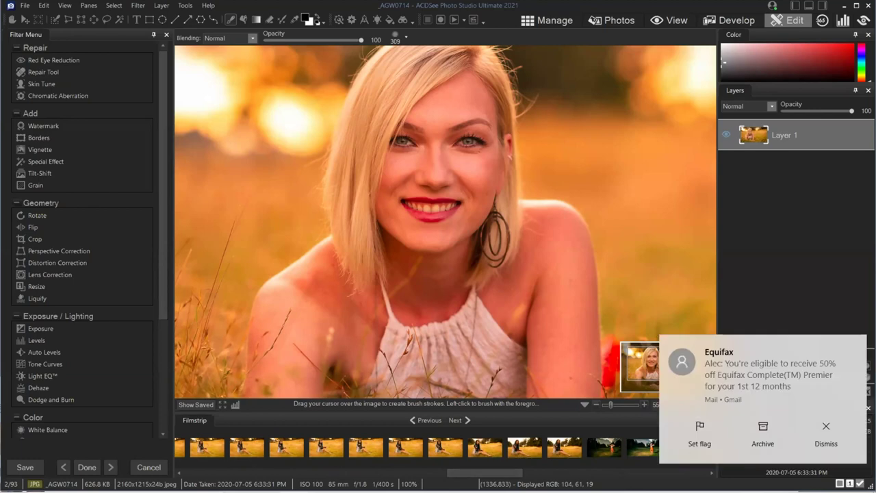
click(815, 441)
scroll(528, 465, down, 5)
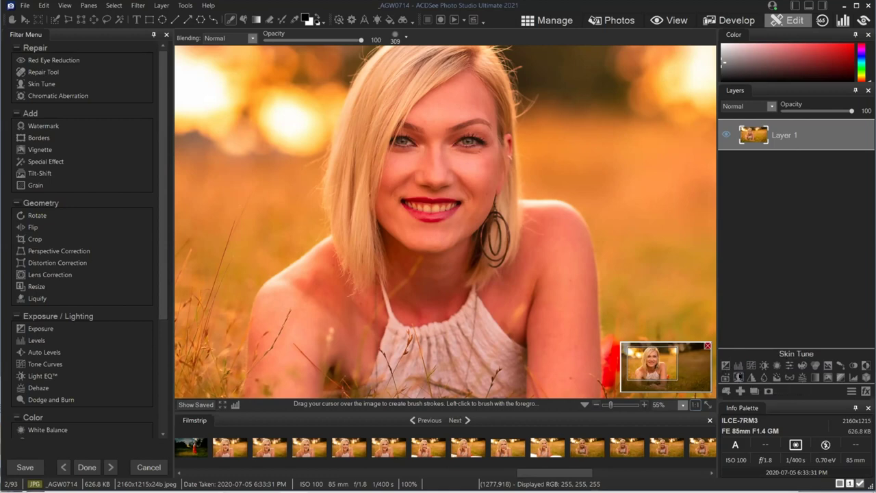
Add a Skin Tune adjustment layer above the field portrait and magnify the face to 300%
click(738, 377)
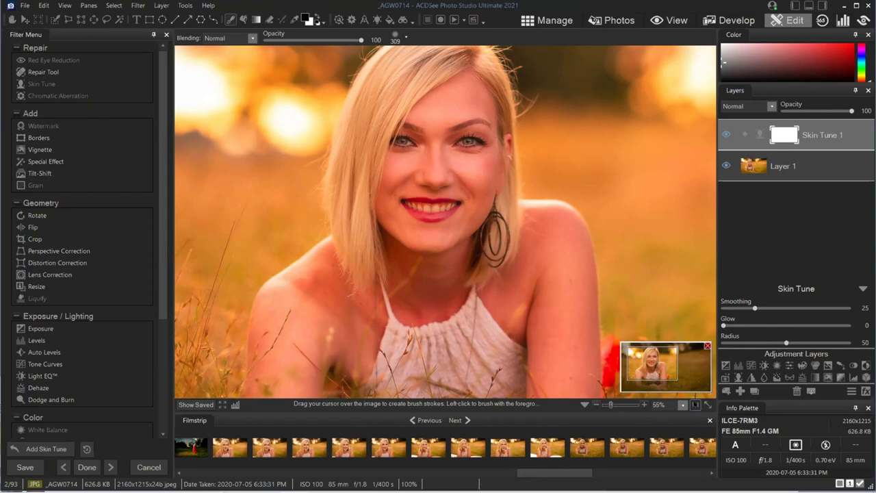
click(683, 404)
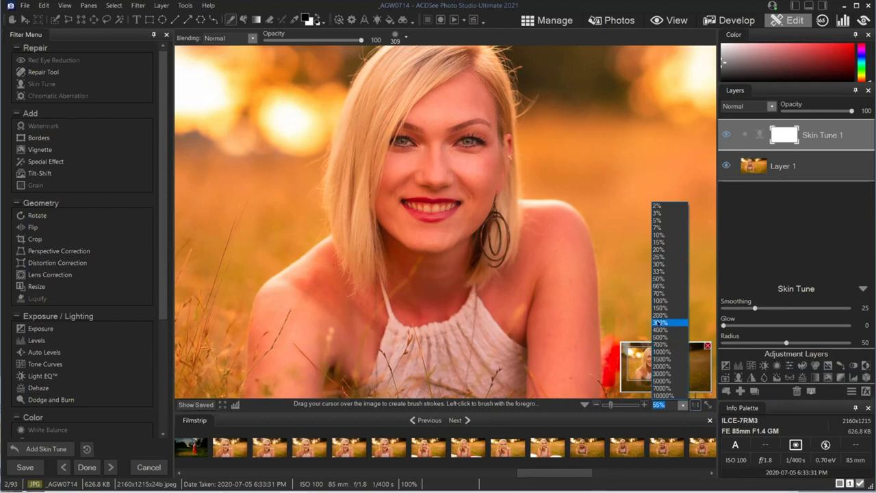
click(659, 322)
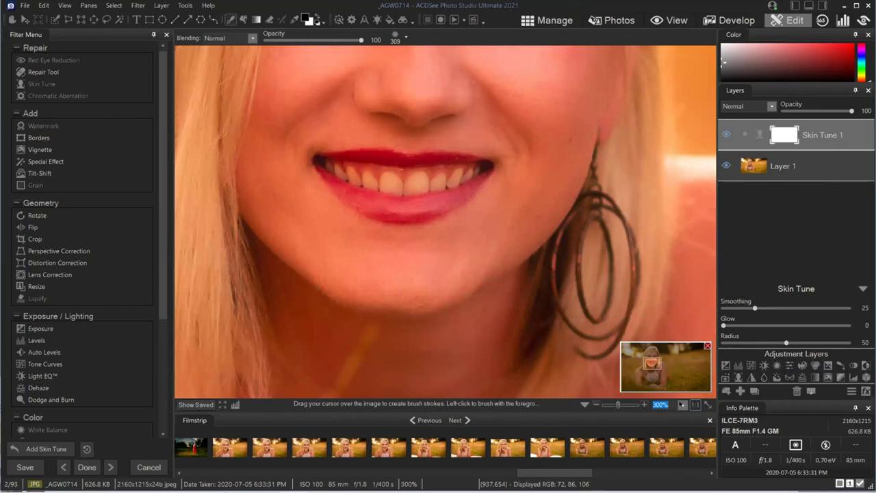
Inspect the pores around the mouth and chin at 500% magnification, shrinking the brush to 5 as a size reference
click(682, 405)
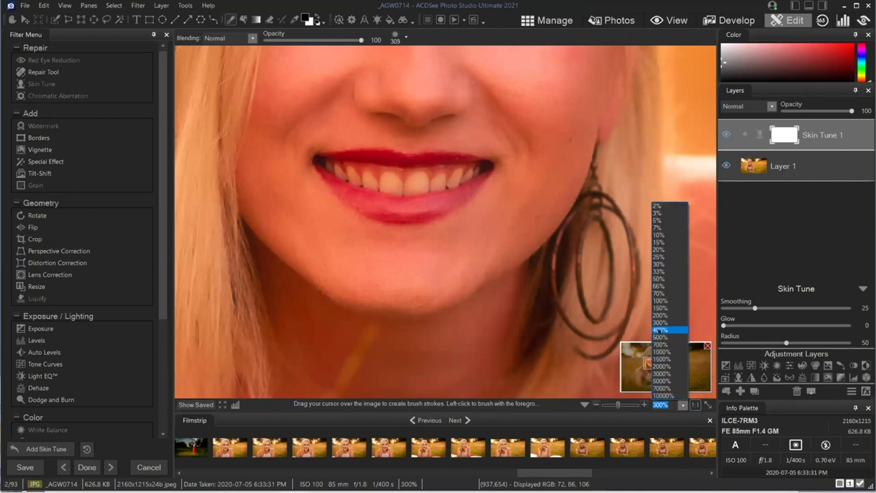
click(660, 337)
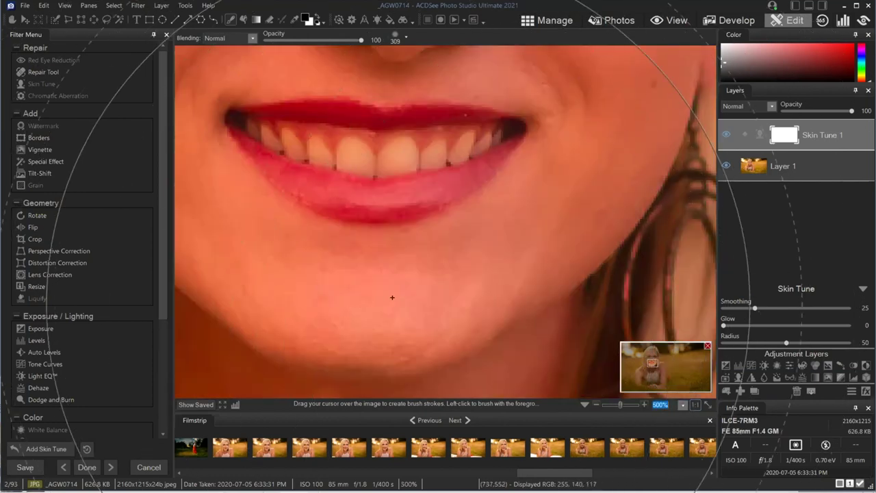
scroll(463, 260, down, 4)
scroll(463, 260, down, 7)
scroll(523, 224, down, 3)
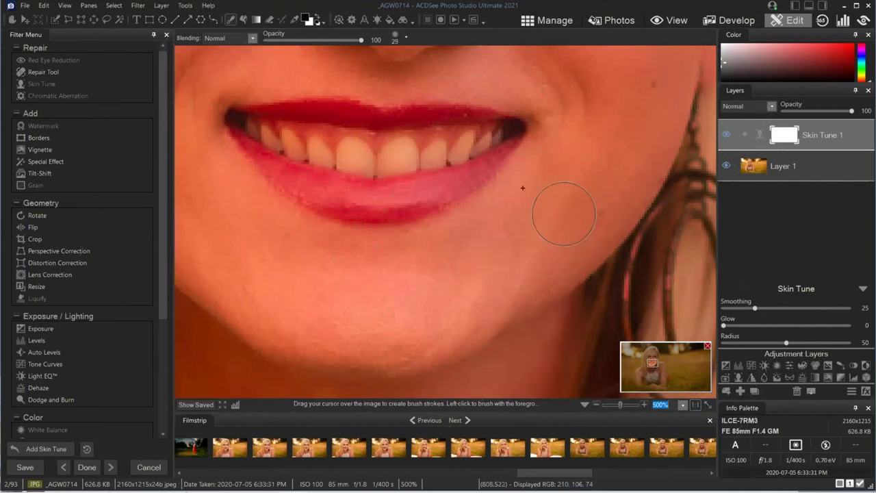
scroll(488, 222, down, 1)
scroll(482, 264, down, 4)
scroll(483, 244, down, 8)
scroll(479, 240, down, 8)
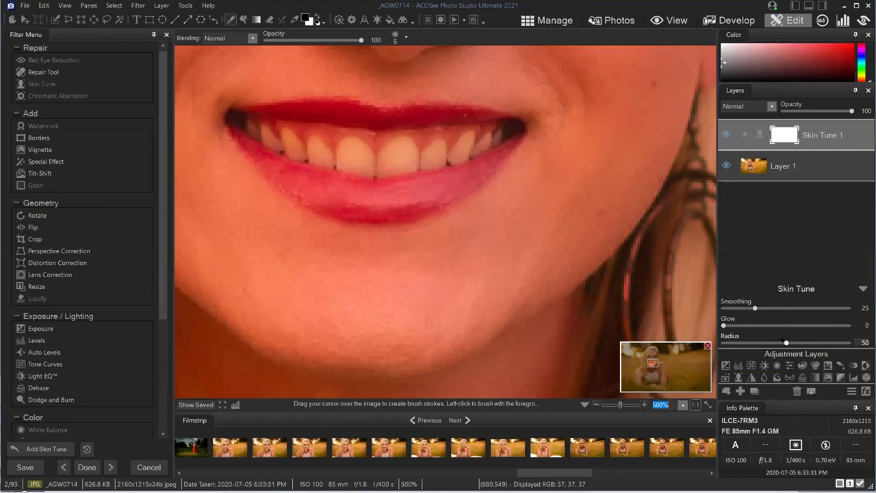
Enlarge the brush to 41 and lower the Skin Tune radius to 43
scroll(527, 231, up, 8)
scroll(514, 189, down, 4)
scroll(514, 201, up, 12)
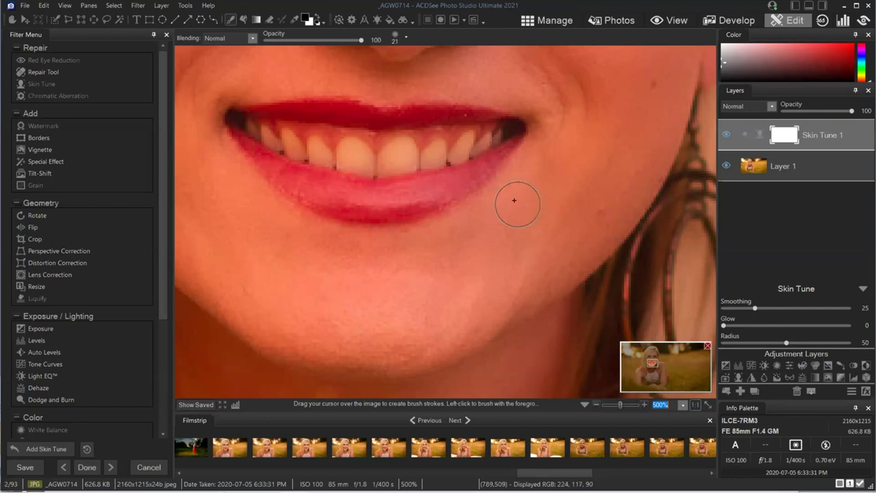
scroll(514, 201, up, 10)
click(786, 342)
drag(785, 343, 777, 342)
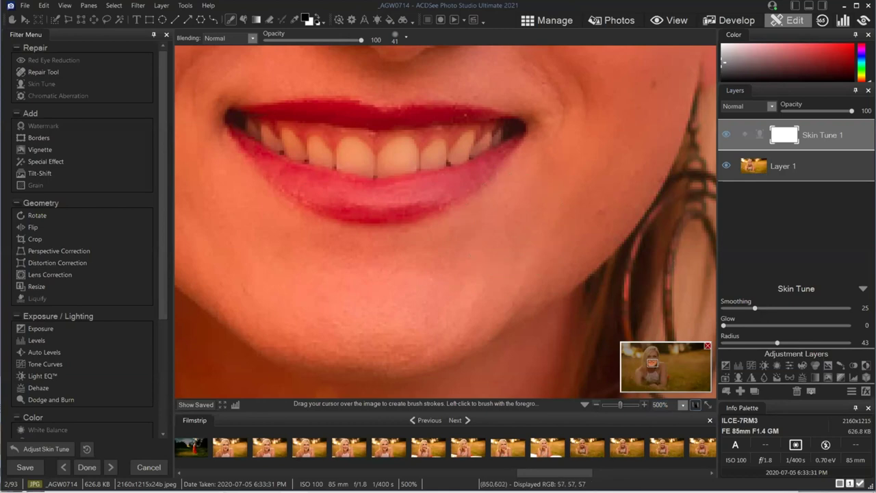
Set the Skin Tune smoothing to 100 with the portrait shown at actual size
key(slash)
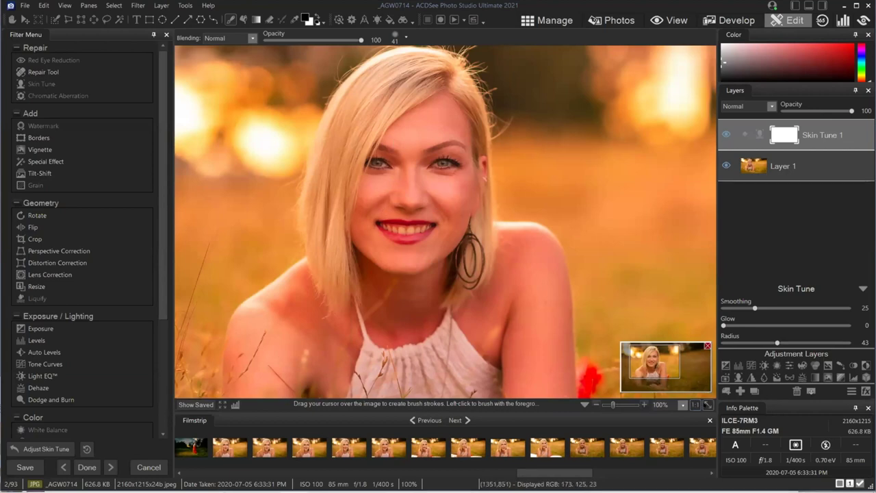
click(708, 405)
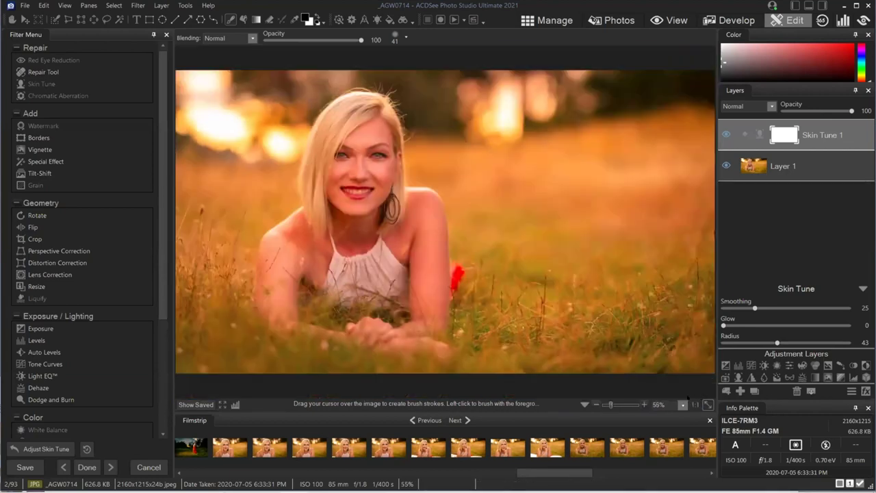
click(695, 404)
drag(668, 373, 652, 368)
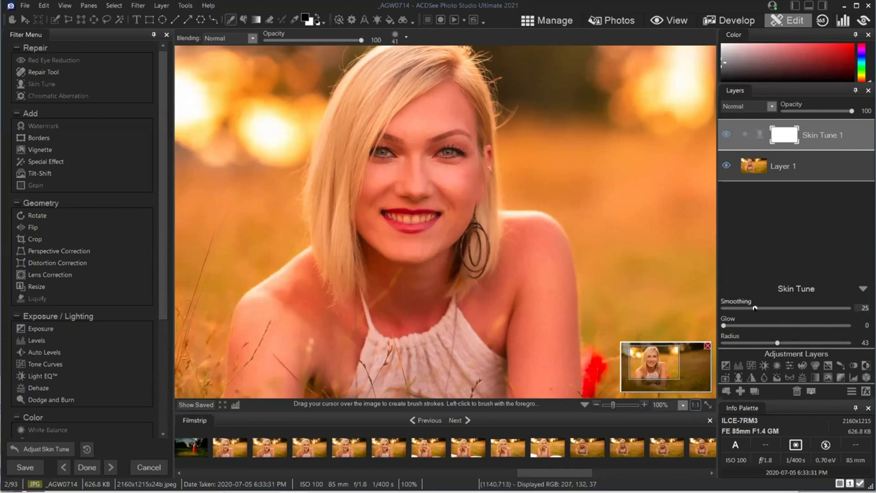
drag(755, 308, 850, 308)
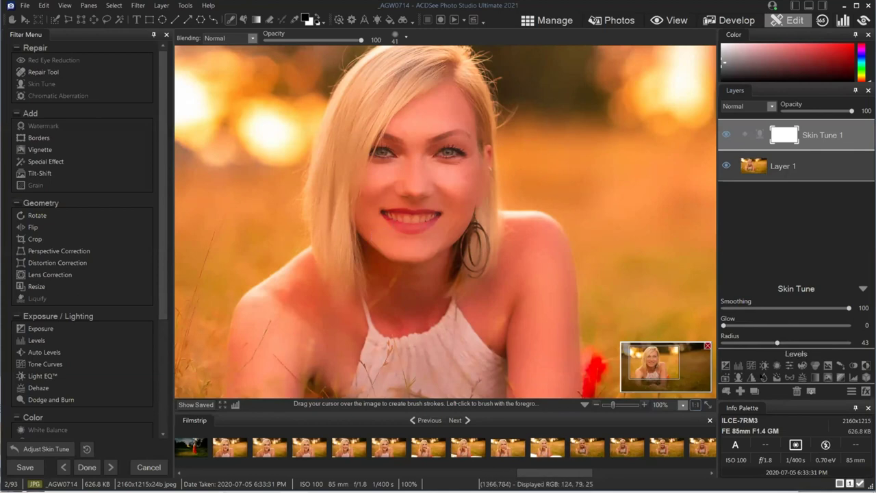
Set the Skin Tune radius to 13, try a glow of 20 and return the glow to 0
drag(777, 343, 723, 342)
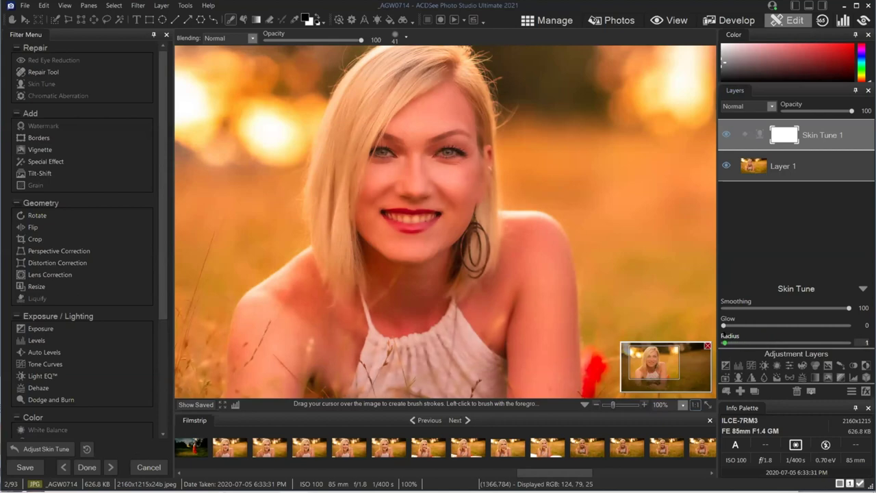
click(724, 343)
mouse_move(725, 342)
mouse_down()
mouse_move(765, 342)
mouse_move(736, 342)
mouse_up()
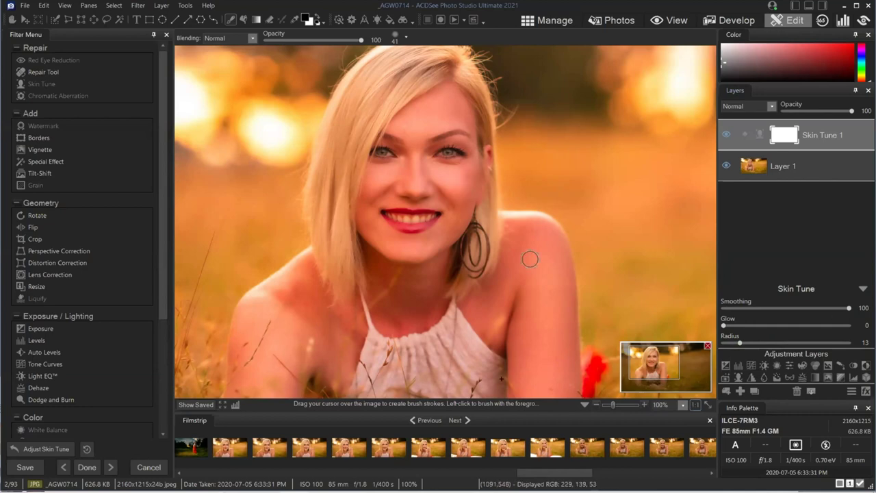
drag(724, 325, 743, 326)
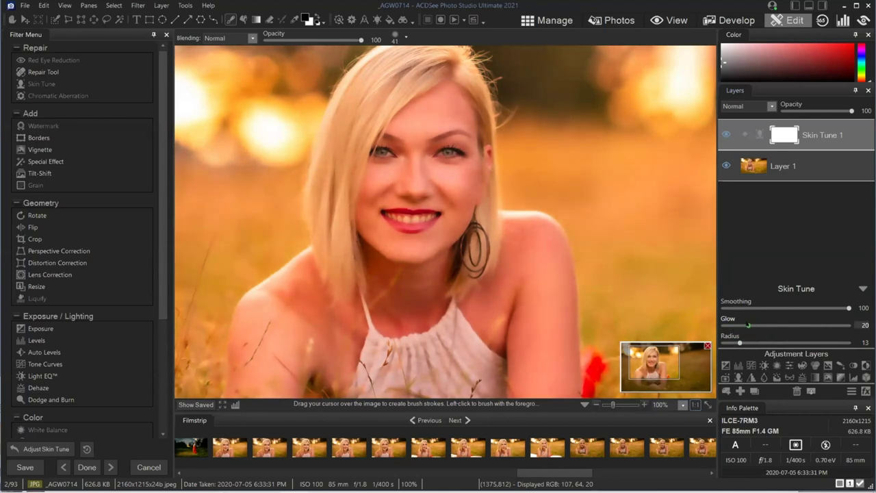
drag(743, 325, 720, 325)
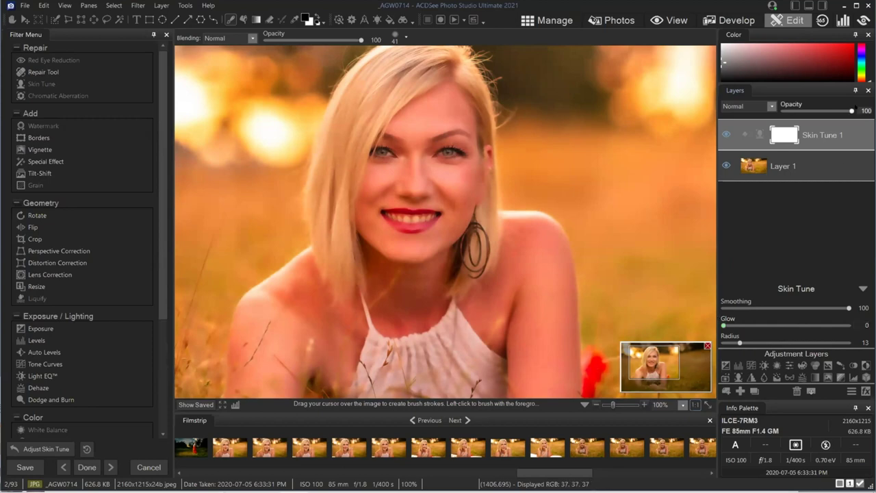
Fill the Skin Tune layer's mask with black to hide the smoothing across the whole photo
click(777, 131)
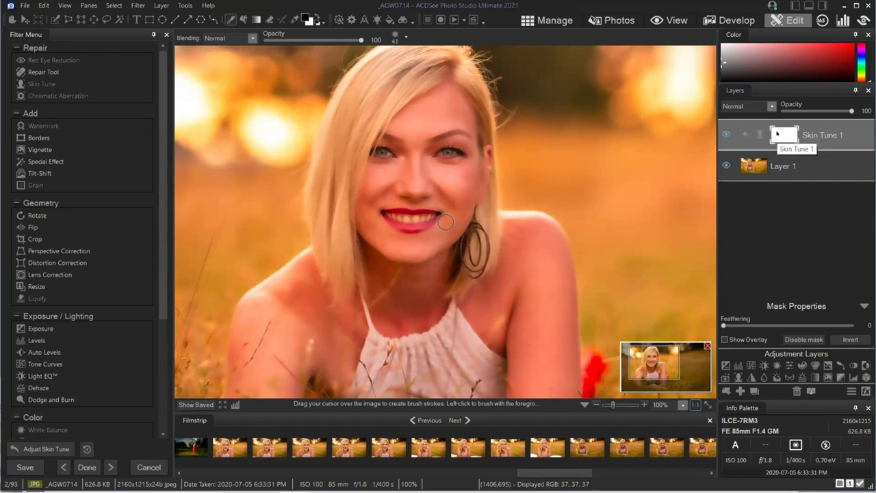
right_click(781, 135)
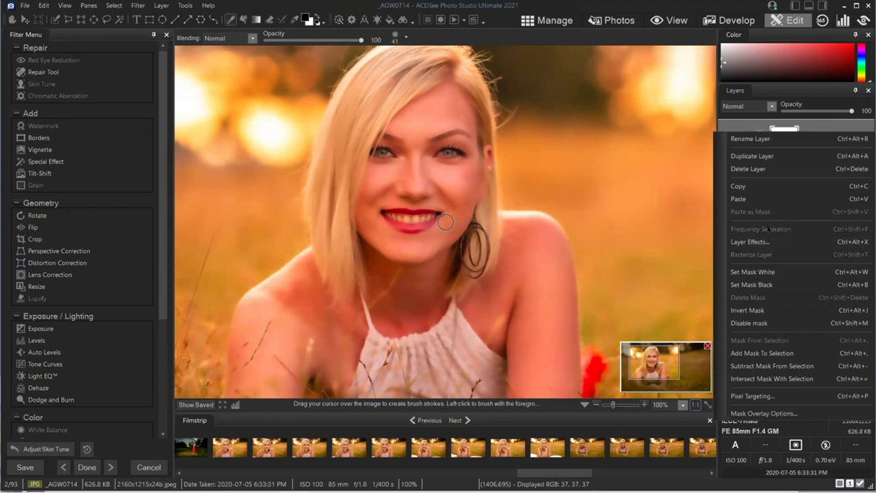
click(763, 286)
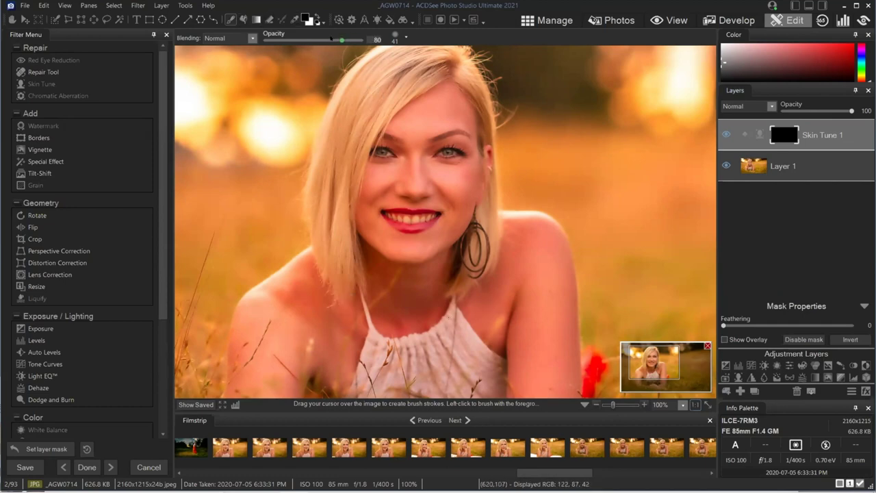
Set the brush opacity to 16, increase its feathering and reduce the nib width to 29
drag(278, 40, 280, 39)
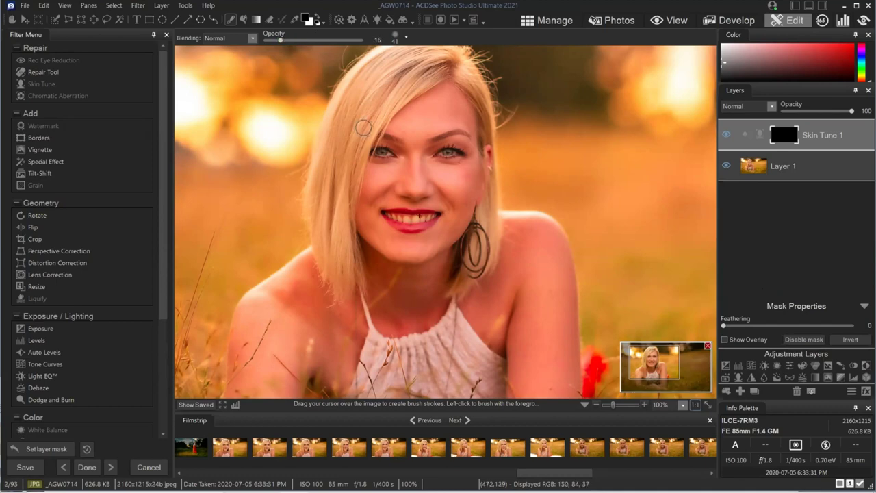
scroll(453, 201, down, 3)
scroll(452, 198, up, 2)
click(406, 36)
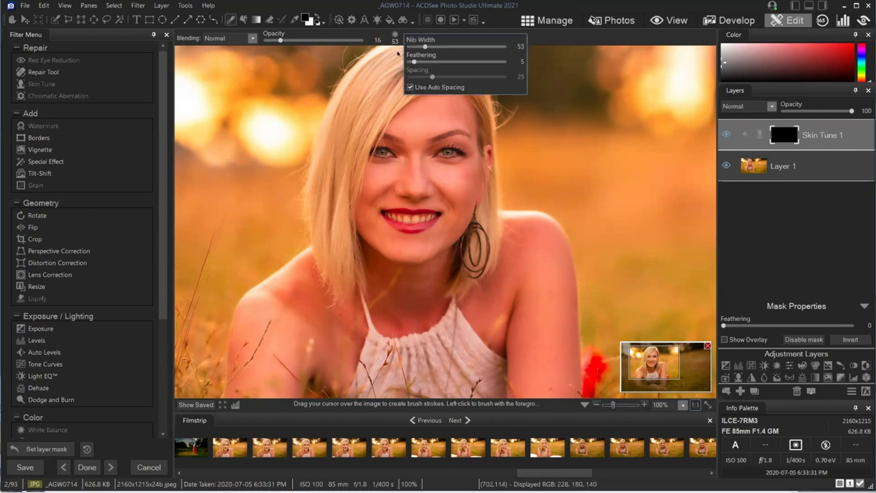
click(450, 60)
scroll(444, 173, down, 5)
At 200% magnification, brush the smoothing onto the woman's under-eye areas, cheeks and forehead, varying the nib width between 29 and 37
drag(448, 164, 452, 162)
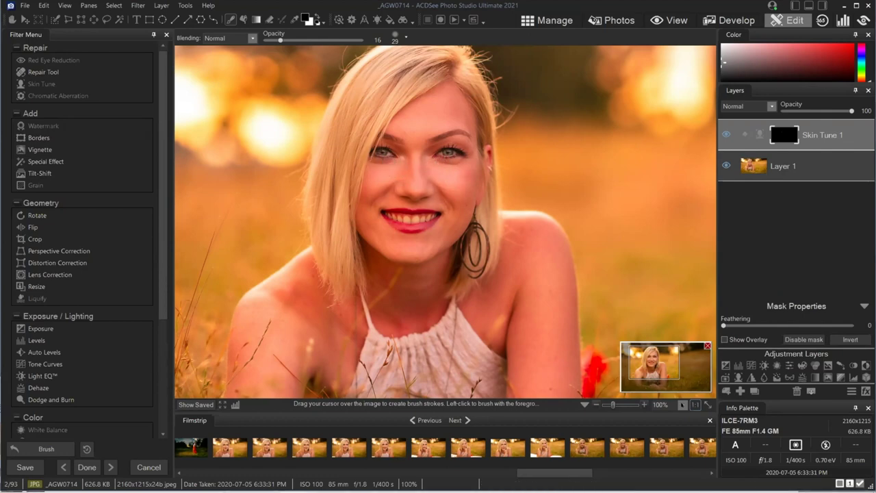
click(683, 404)
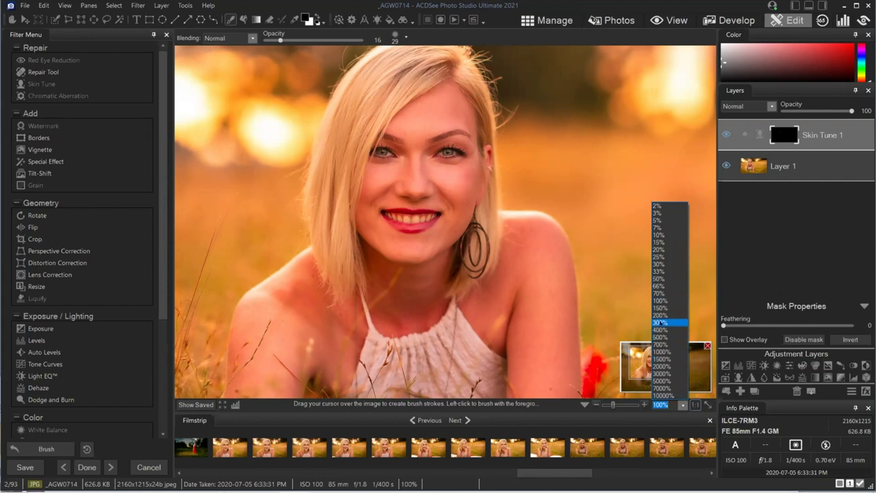
click(668, 317)
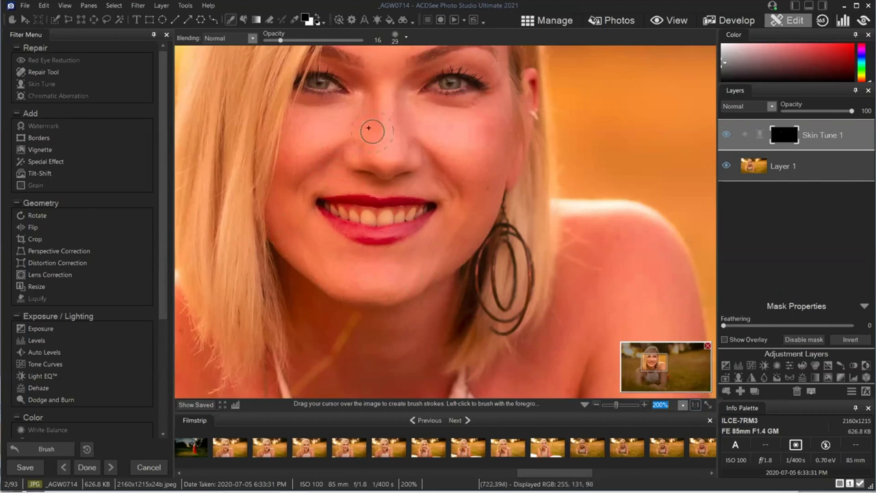
click(335, 104)
mouse_move(320, 105)
mouse_down()
mouse_move(362, 100)
mouse_move(311, 100)
mouse_move(349, 101)
mouse_move(309, 98)
mouse_up()
mouse_move(409, 114)
mouse_down()
mouse_move(449, 100)
mouse_move(401, 90)
mouse_move(434, 99)
mouse_move(444, 115)
mouse_move(470, 99)
mouse_move(465, 106)
mouse_move(486, 108)
mouse_move(480, 93)
mouse_move(466, 100)
mouse_move(486, 92)
mouse_move(465, 100)
mouse_move(479, 100)
mouse_move(467, 107)
mouse_move(476, 107)
mouse_move(468, 117)
mouse_move(486, 101)
mouse_move(461, 128)
mouse_move(477, 109)
mouse_move(472, 100)
mouse_move(448, 101)
mouse_move(472, 101)
mouse_move(473, 92)
mouse_move(465, 107)
mouse_move(481, 107)
mouse_move(463, 91)
mouse_move(456, 112)
mouse_move(478, 108)
mouse_up()
scroll(472, 236, up, 4)
drag(640, 356, 654, 356)
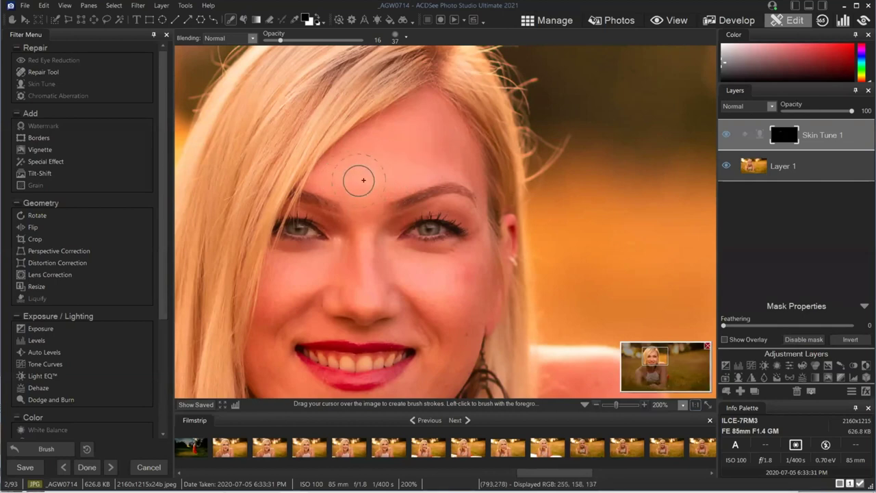
scroll(377, 193, down, 5)
drag(653, 354, 647, 353)
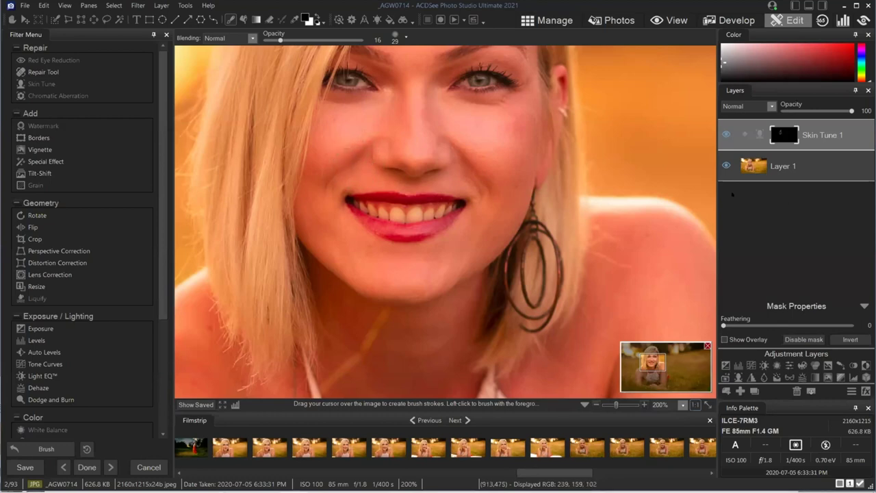
Compare the portrait with and without the Skin Tune layer, both fitted to the window and at actual size
click(682, 405)
click(658, 358)
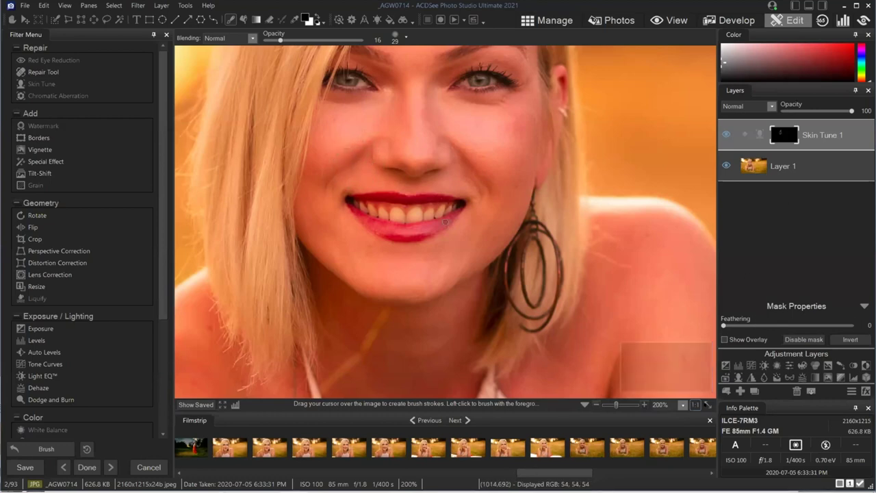
click(726, 134)
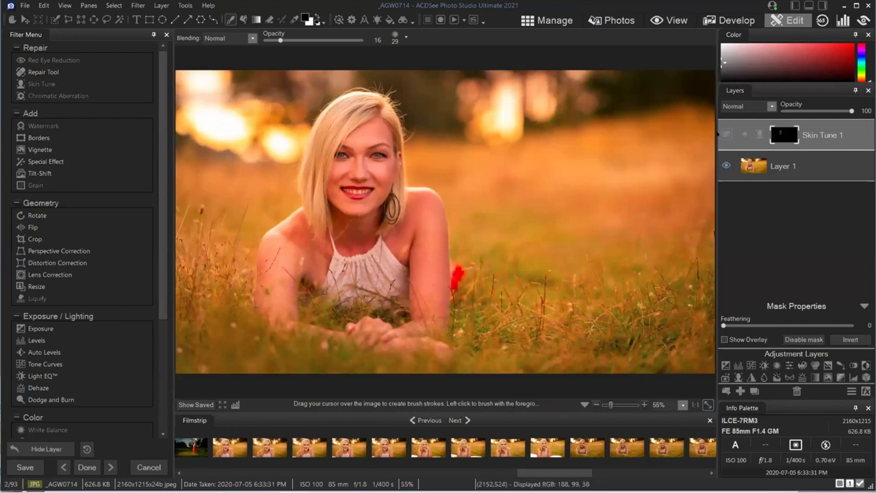
click(727, 134)
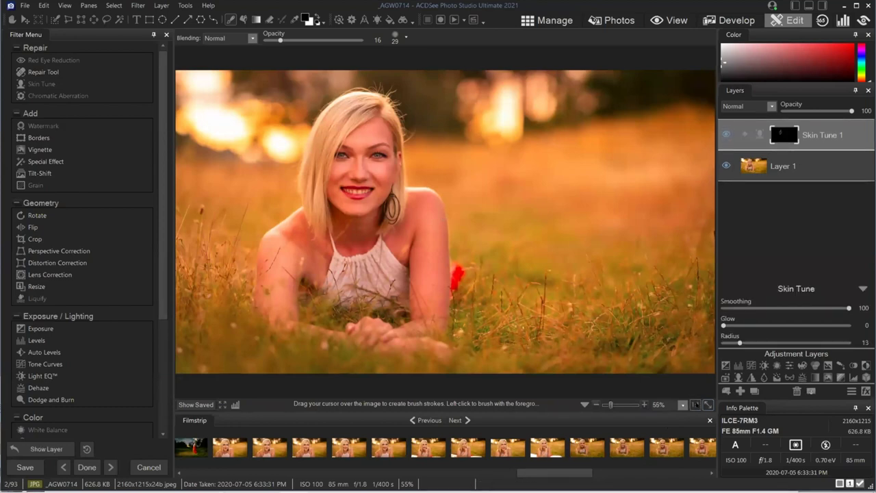
key(/)
drag(647, 359, 641, 356)
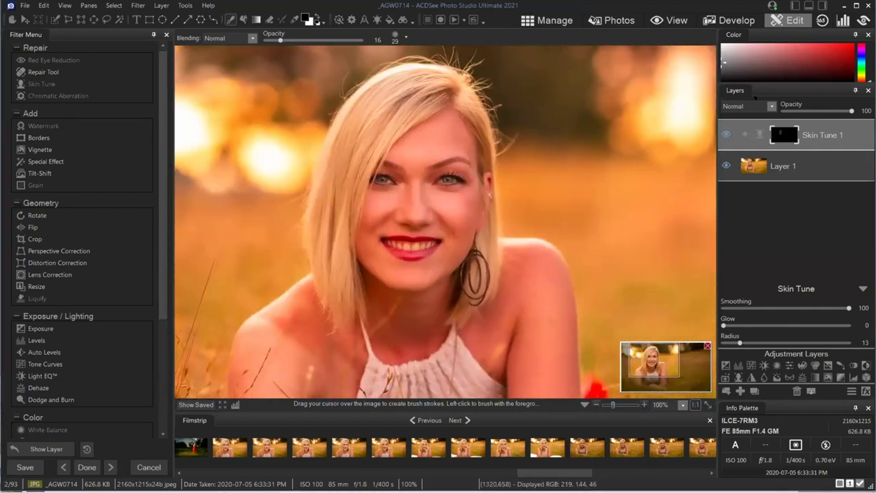
click(727, 134)
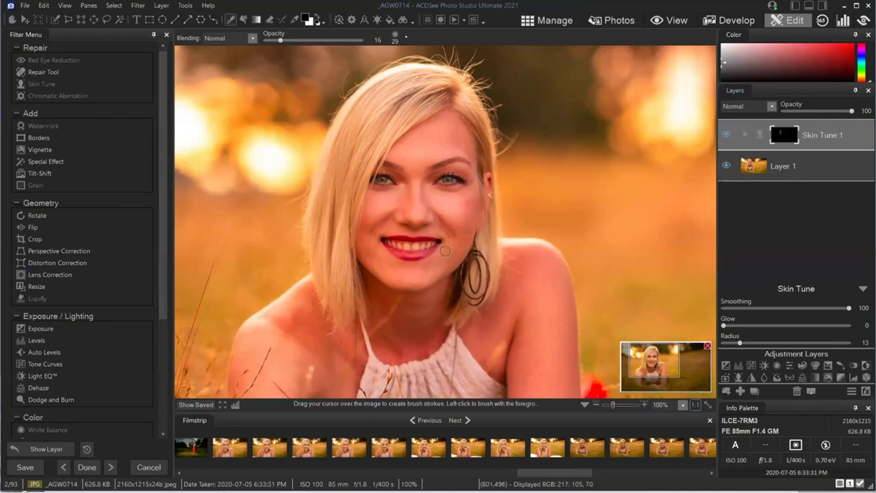
Raise the brush opacity to 74 and paint stronger smoothing over the face from the cheek up to the forehead
drag(280, 39, 336, 40)
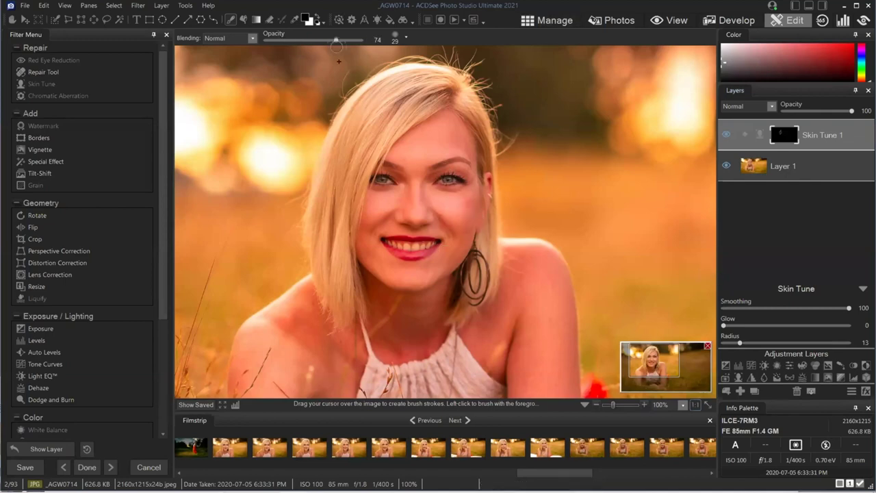
mouse_move(431, 217)
mouse_down()
mouse_move(465, 194)
mouse_move(421, 203)
mouse_move(366, 190)
mouse_move(388, 192)
mouse_move(364, 194)
mouse_move(385, 215)
mouse_move(378, 210)
mouse_move(363, 229)
mouse_move(433, 209)
mouse_move(451, 231)
mouse_move(448, 262)
mouse_move(406, 269)
mouse_move(371, 261)
mouse_move(488, 245)
mouse_move(457, 158)
mouse_move(434, 137)
mouse_move(417, 149)
mouse_up()
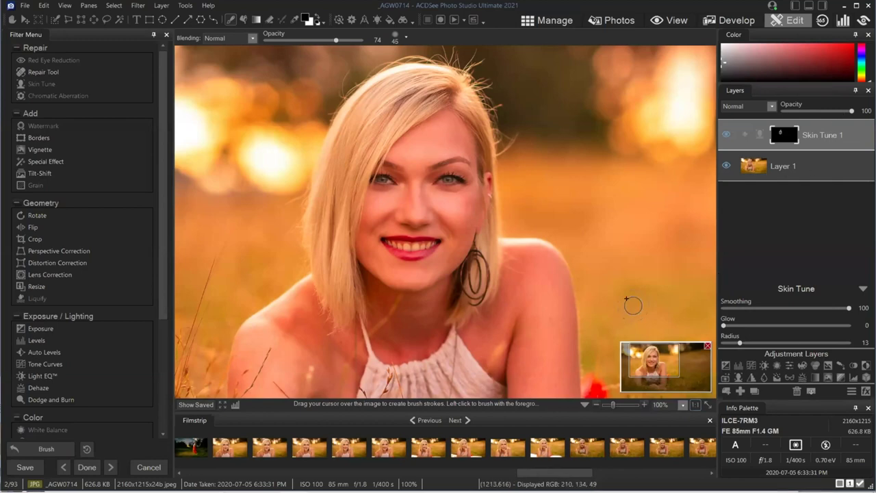
Check the stronger smoothing by toggling the Skin Tune layer's visibility in the full view and at actual size on the face
click(707, 405)
click(725, 135)
click(725, 135)
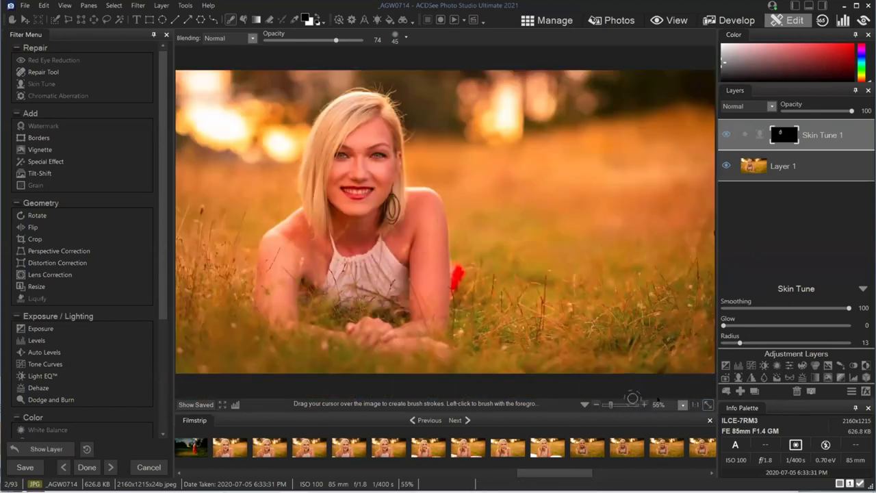
key(/)
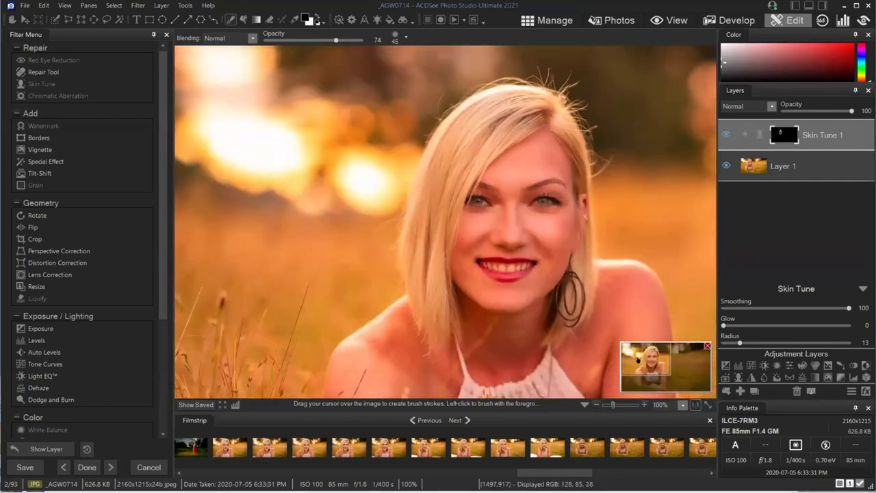
drag(638, 358, 652, 358)
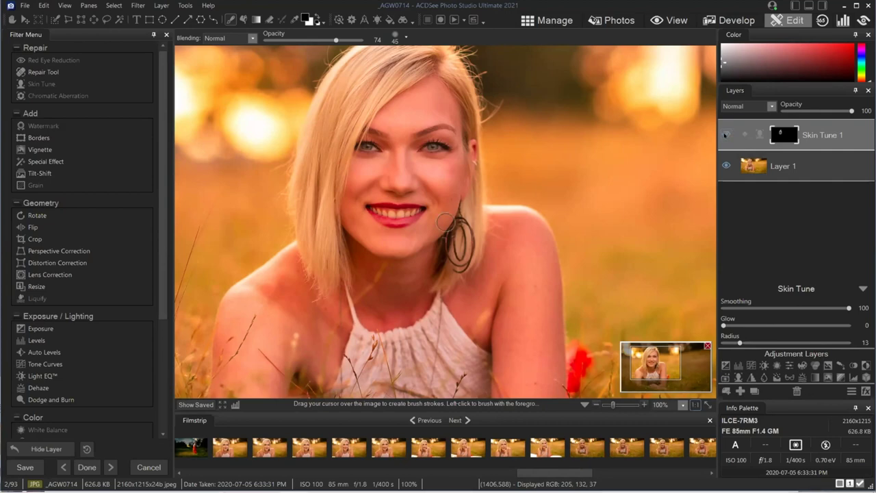
Show the Skin Tune layer again and reduce its opacity to 76 to soften the smoothing
click(725, 134)
drag(851, 110, 850, 111)
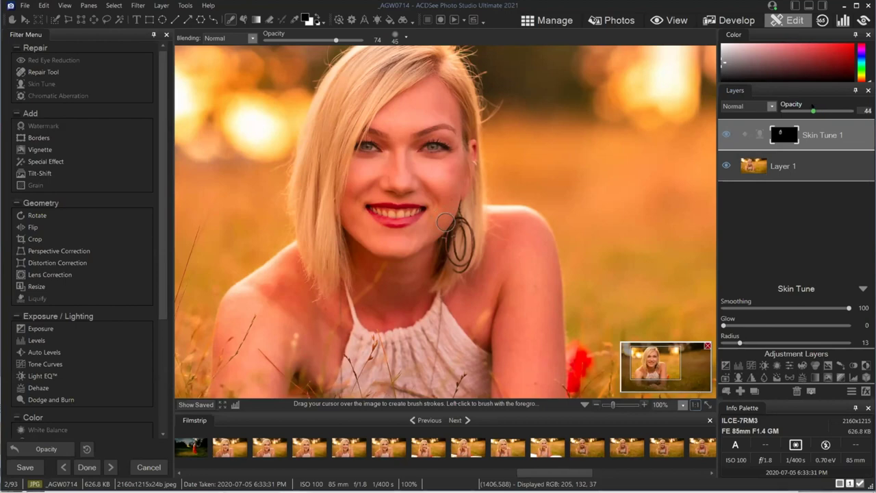
drag(812, 108, 820, 108)
drag(833, 108, 835, 108)
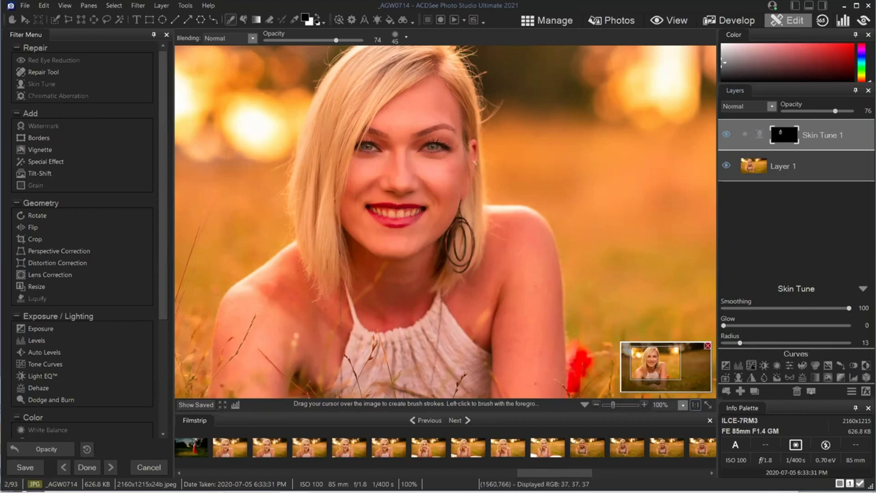
Add a Curves adjustment layer that brightens the upper midtones, and set its mask to black
click(751, 366)
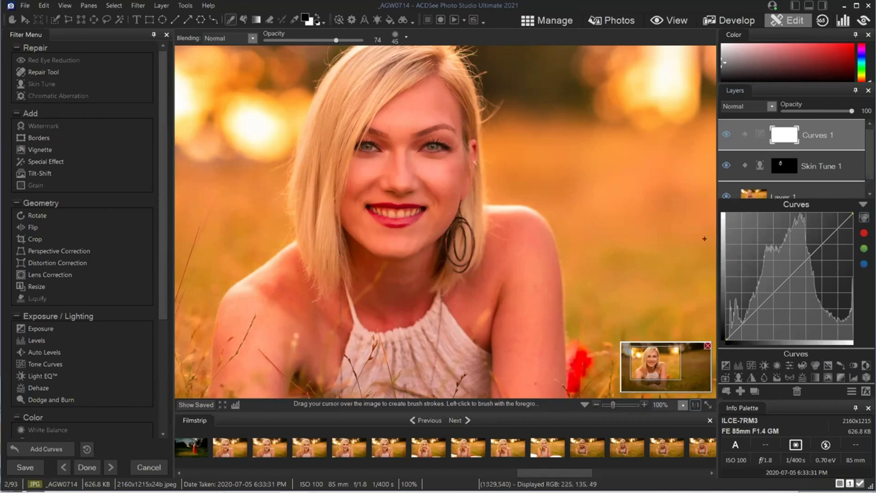
drag(819, 244, 808, 222)
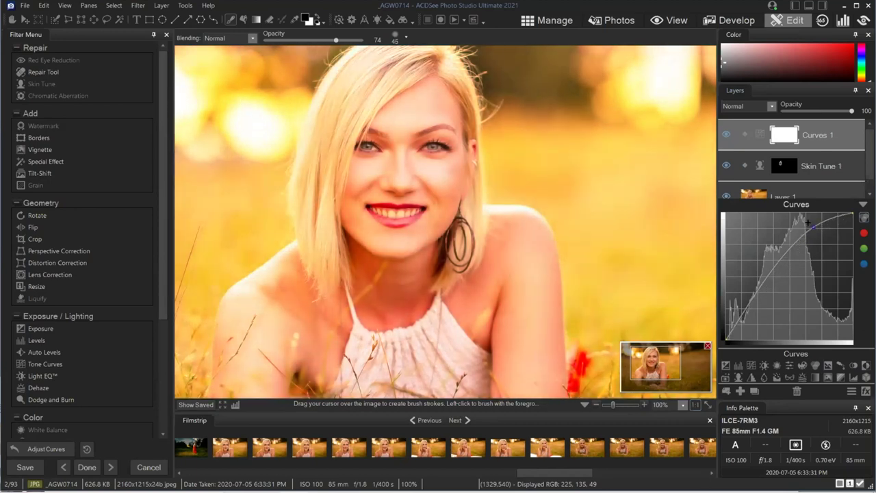
right_click(781, 134)
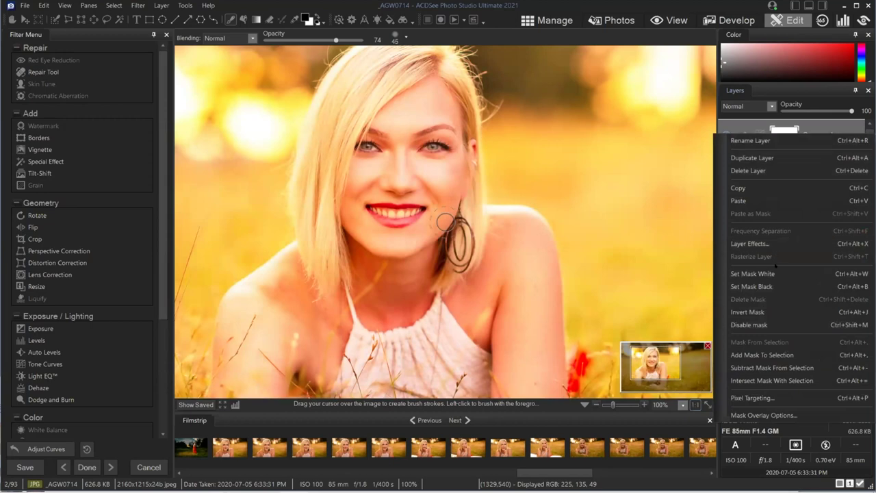
click(770, 288)
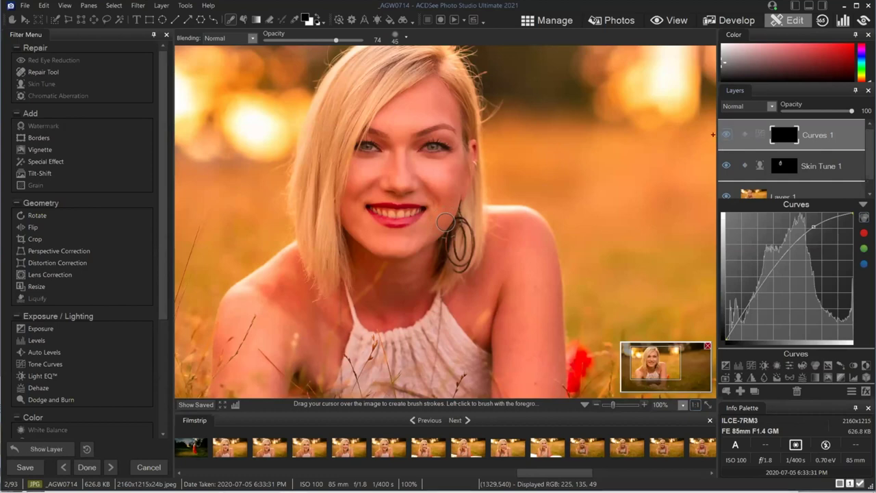
At 400% magnification, paint white at 23 opacity on the Curves mask to brighten the eye nearer the earring, narrowing the nib to 5
click(682, 405)
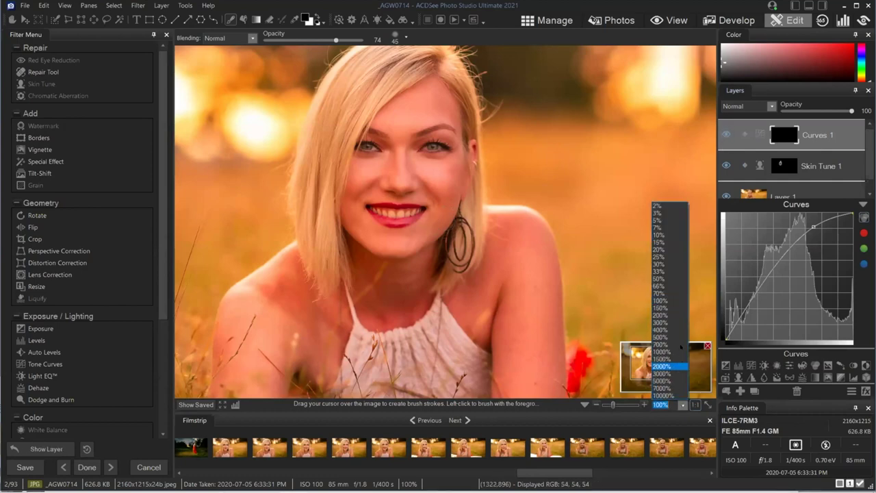
click(671, 332)
drag(655, 362, 654, 354)
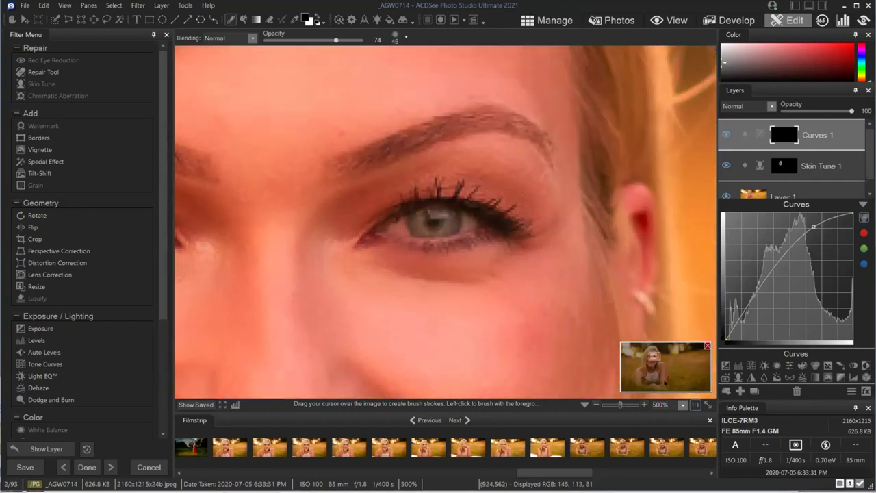
click(683, 404)
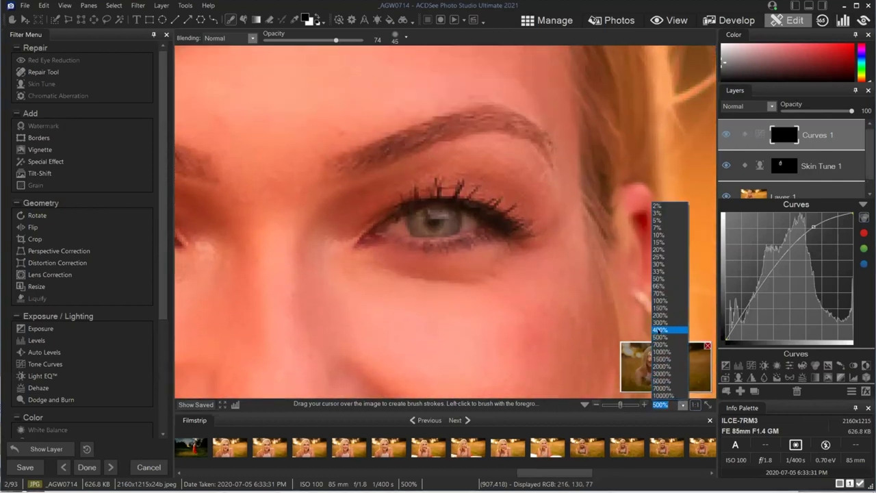
click(660, 330)
scroll(407, 233, down, 6)
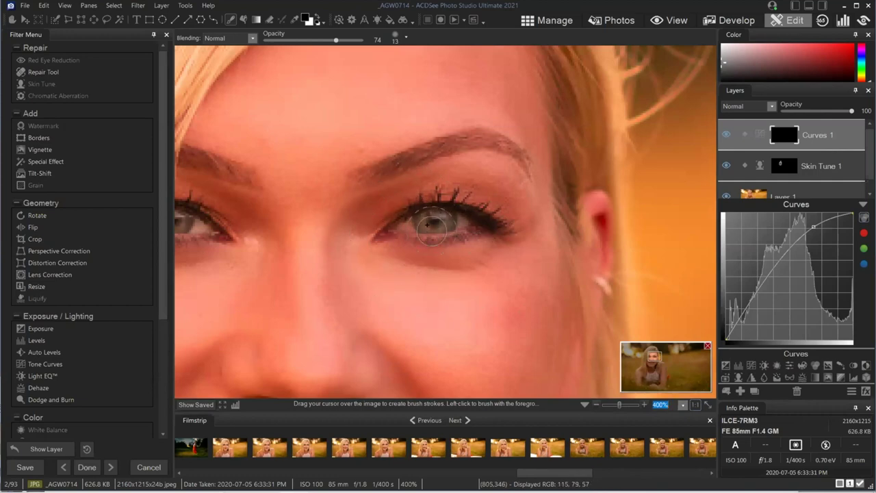
click(291, 39)
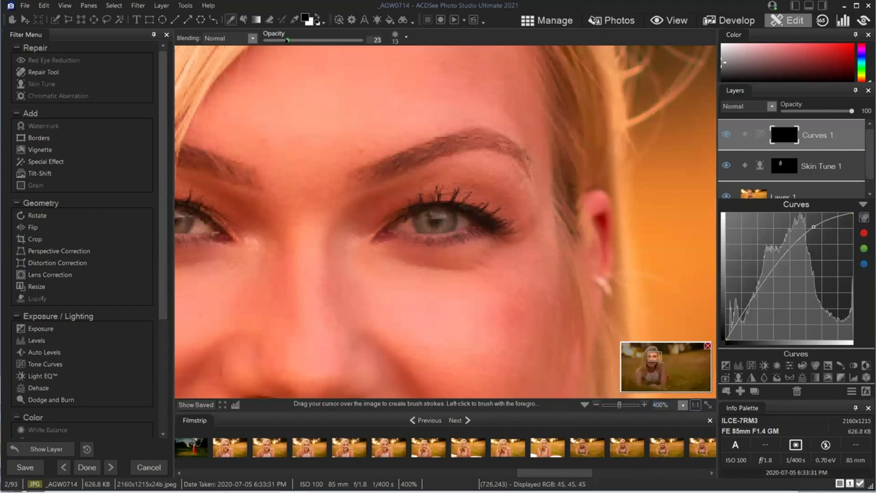
click(305, 19)
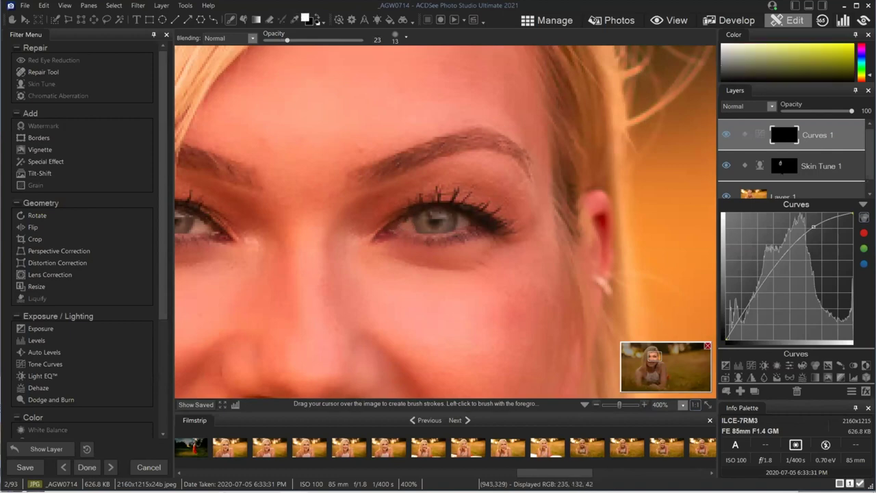
scroll(413, 225, down, 4)
drag(407, 226, 421, 223)
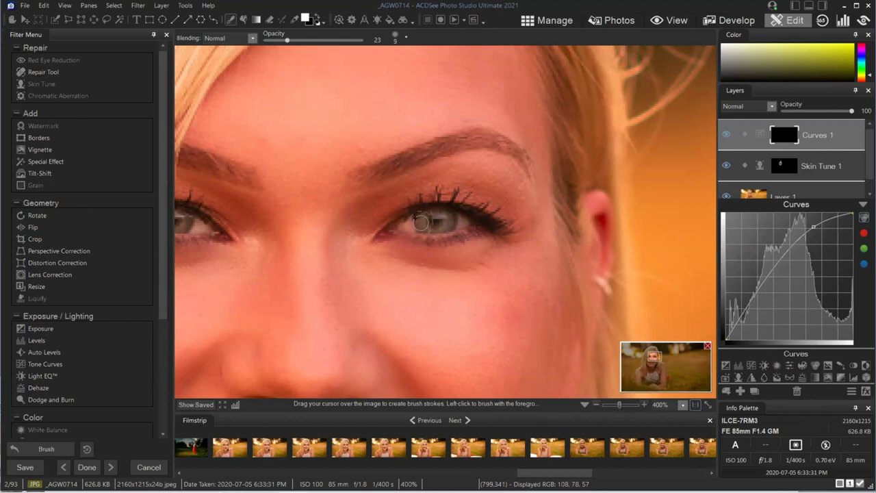
scroll(433, 226, down, 8)
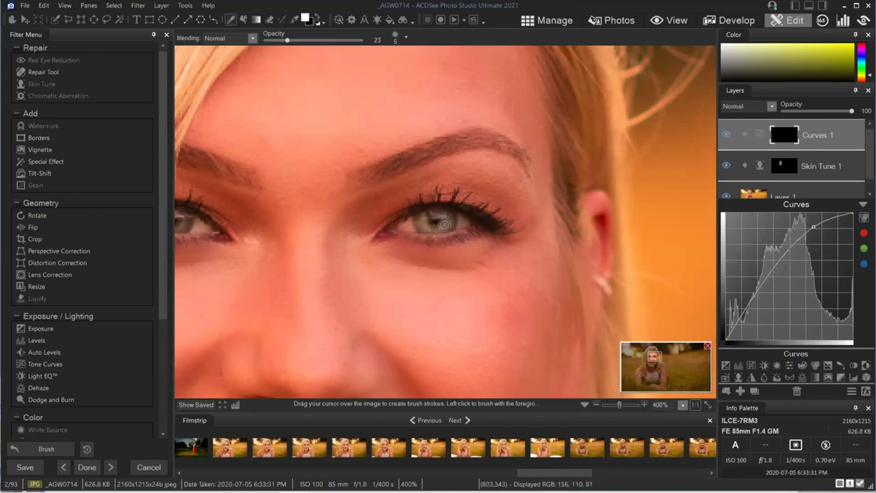
Brush the Curves brightening onto the woman's other eye and refine both eyes, with the nib width down to 5
scroll(463, 226, up, 4)
drag(647, 354, 644, 356)
scroll(356, 205, down, 4)
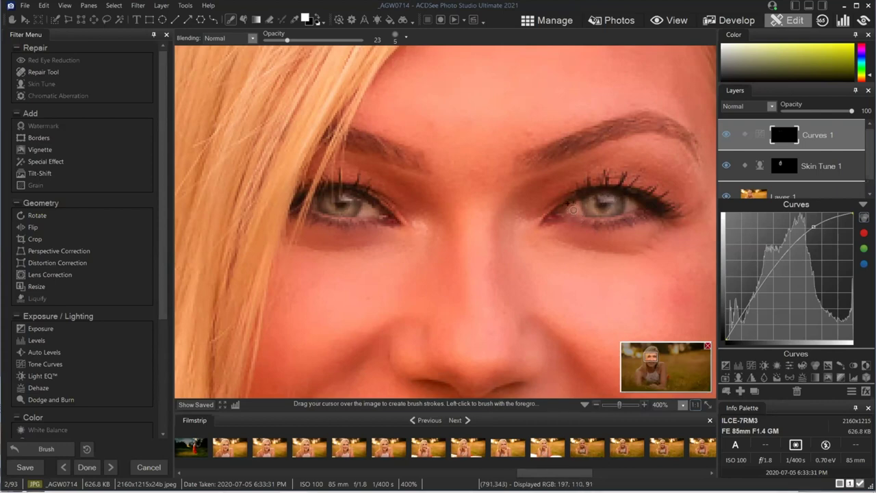
scroll(572, 211, up, 4)
Fit the portrait to the window, reduce the Curves layer's opacity to 76, and compare the eyes with and without the layer
click(708, 405)
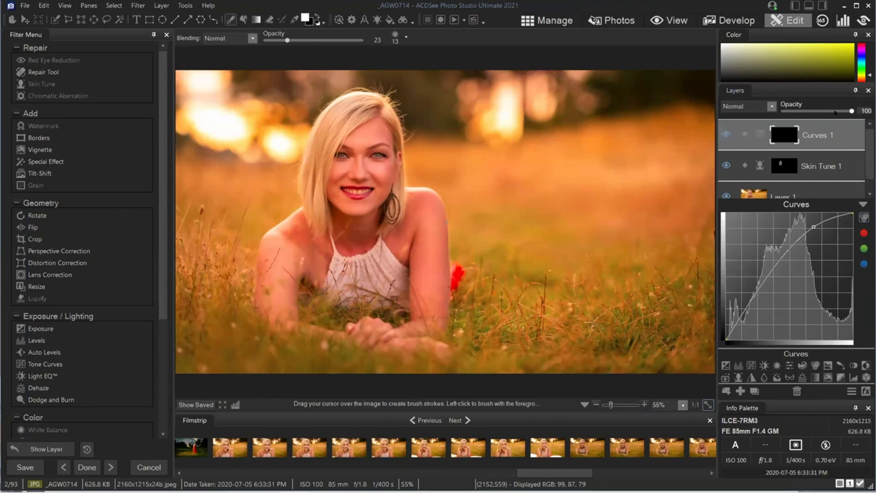
drag(851, 111, 835, 110)
click(727, 135)
click(727, 135)
click(727, 134)
click(727, 135)
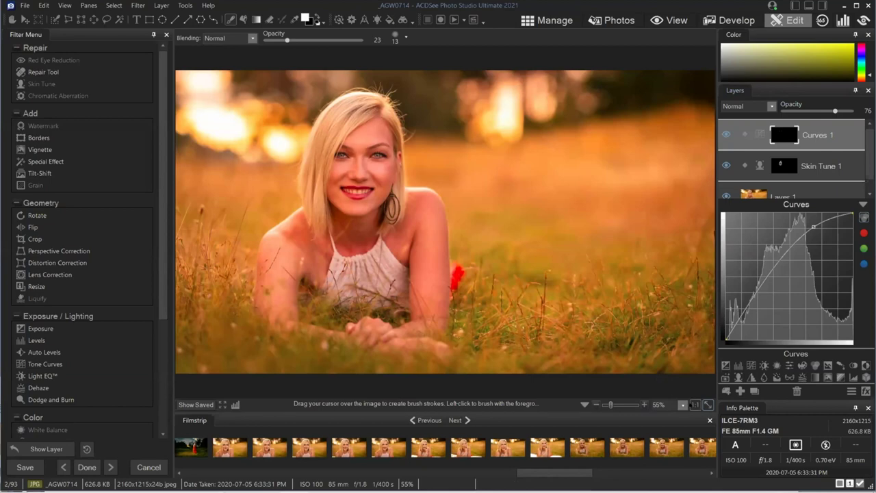
Viewing the face at 200%, add a Vibrance adjustment layer with saturation -97 and set its mask to black
key(ctrl+alt+0)
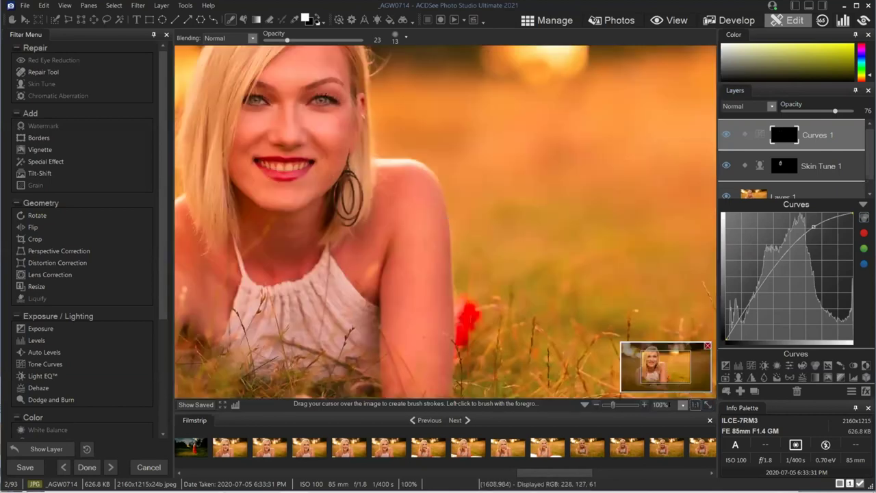
click(683, 405)
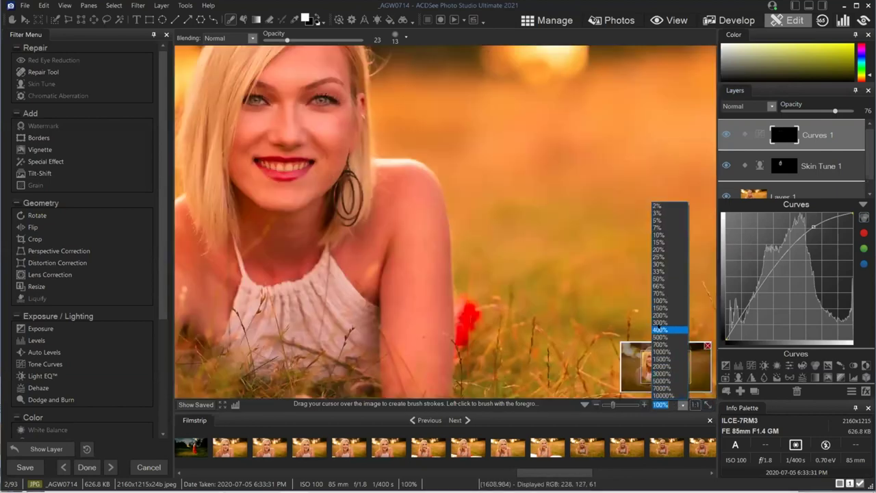
click(659, 330)
drag(646, 342, 650, 360)
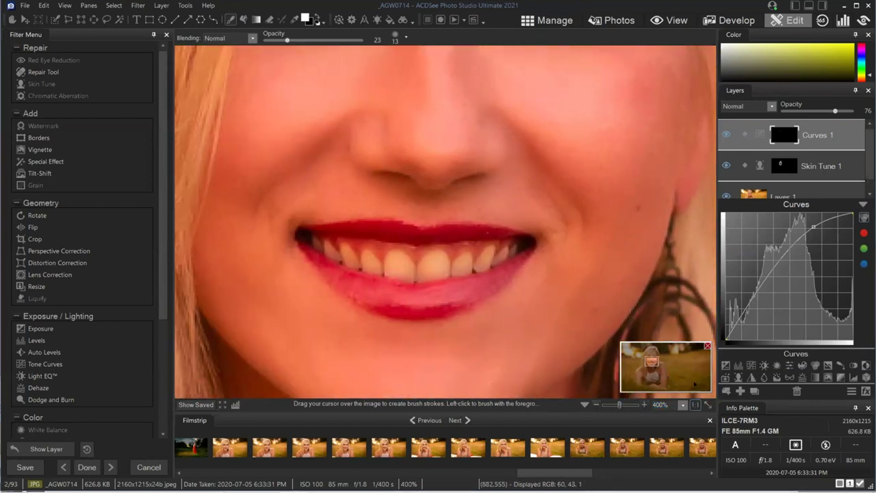
click(683, 405)
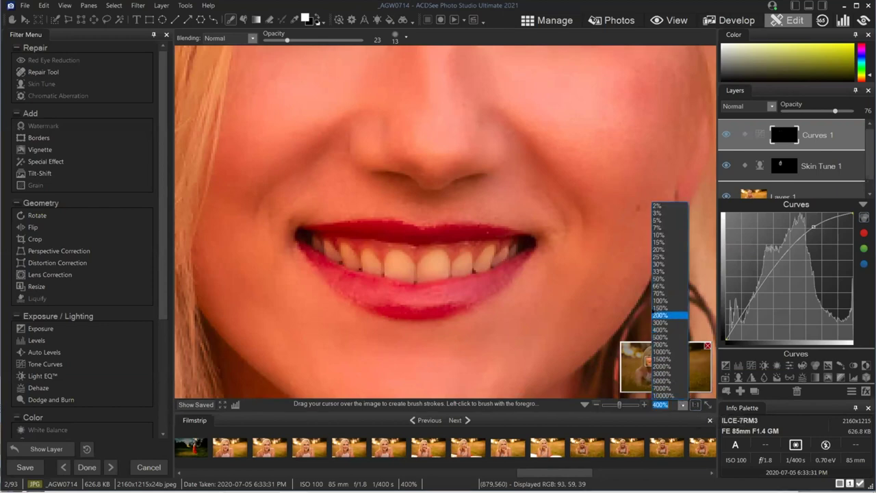
click(659, 382)
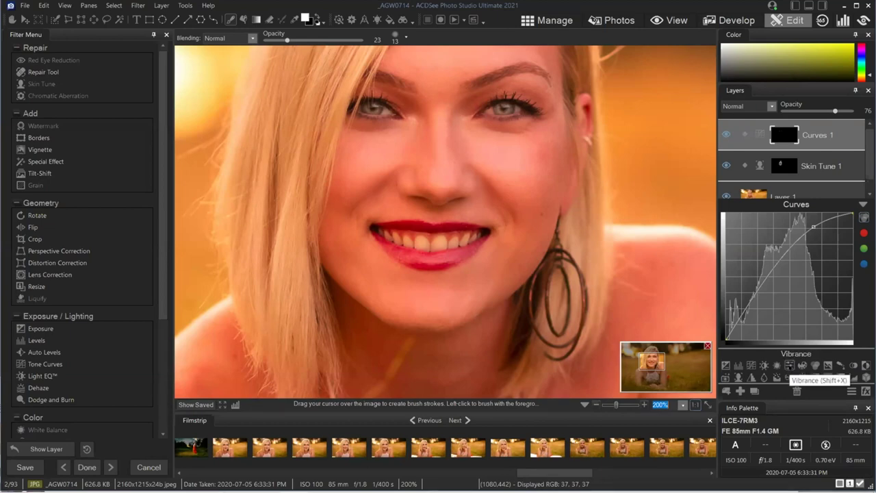
click(789, 365)
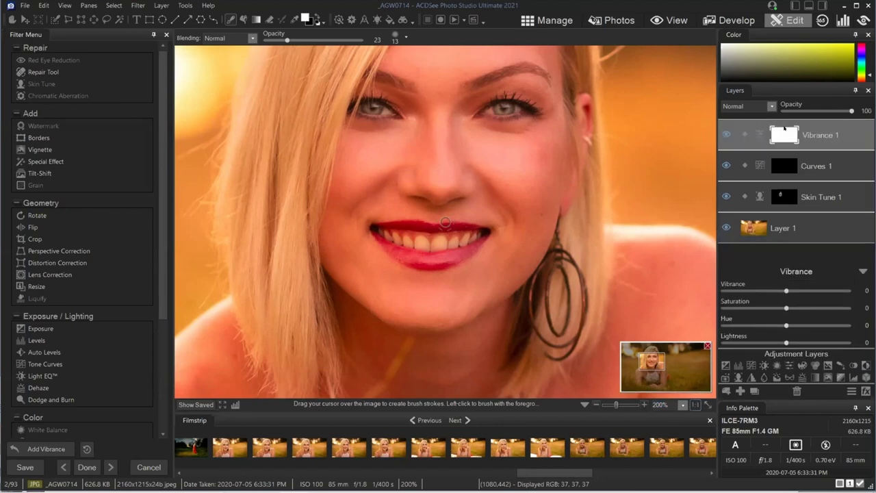
drag(786, 308, 740, 307)
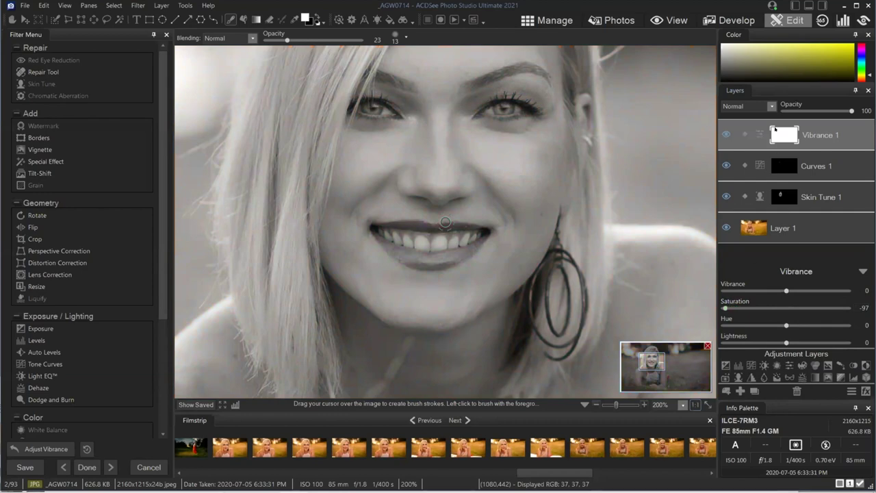
right_click(777, 132)
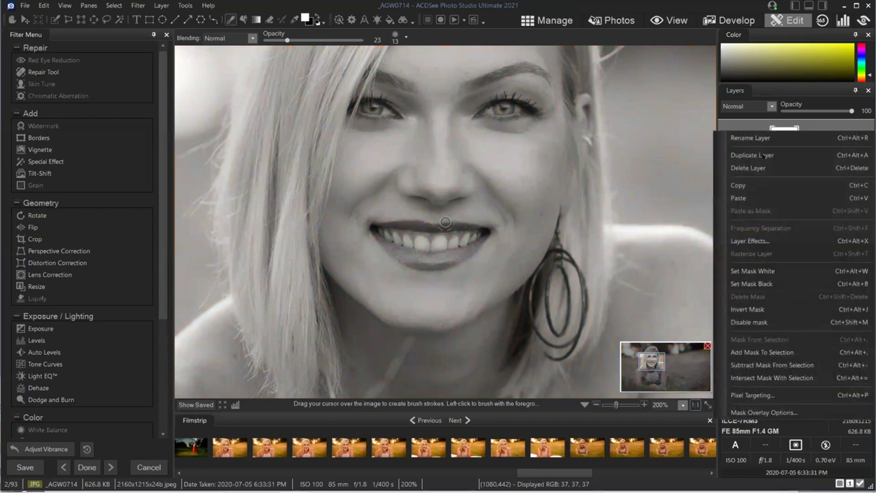
click(751, 283)
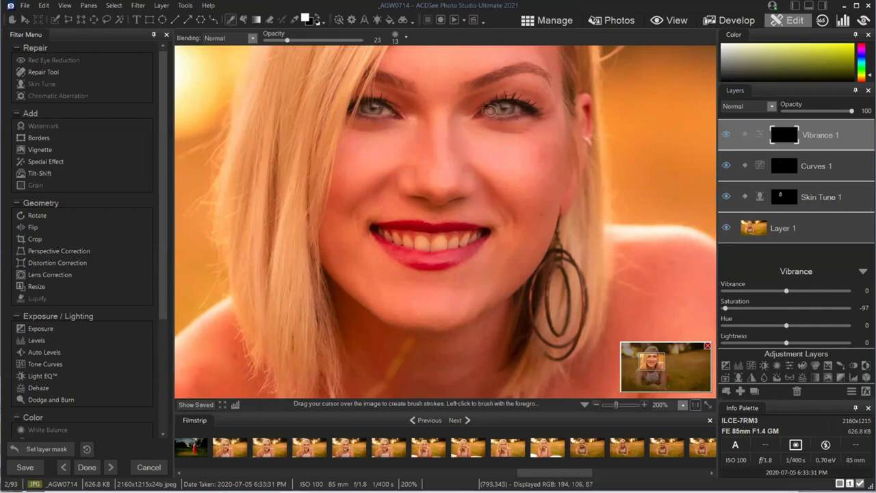
Brush the Vibrance layer's desaturation over the eye nearer the earring and bring the editor window back into full view
mouse_move(491, 109)
mouse_down()
mouse_move(522, 115)
mouse_move(518, 108)
mouse_up()
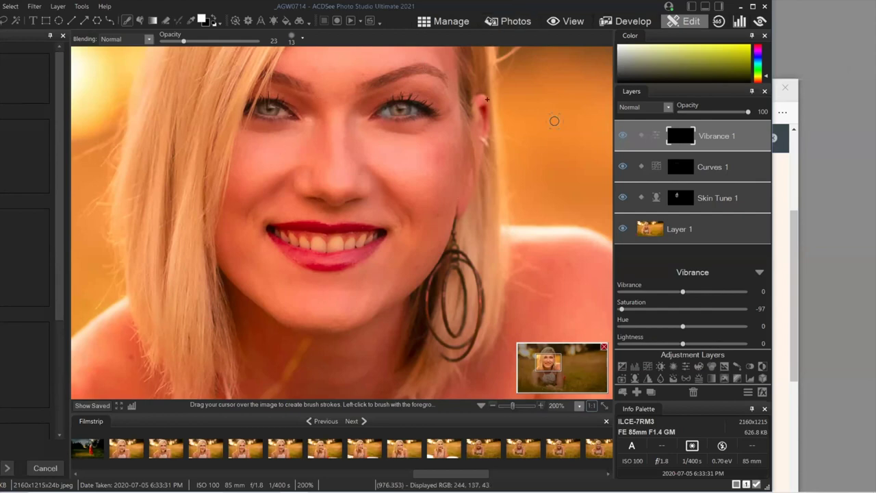
drag(460, 3, 486, 3)
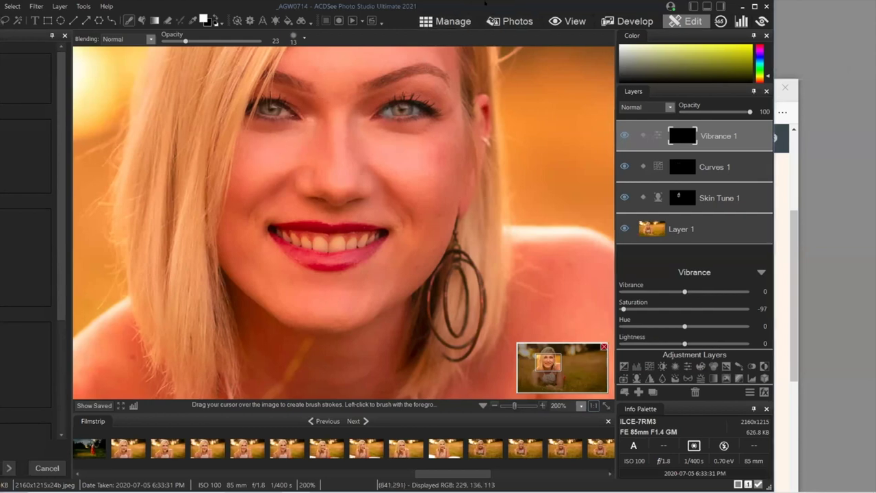
key(super+Up)
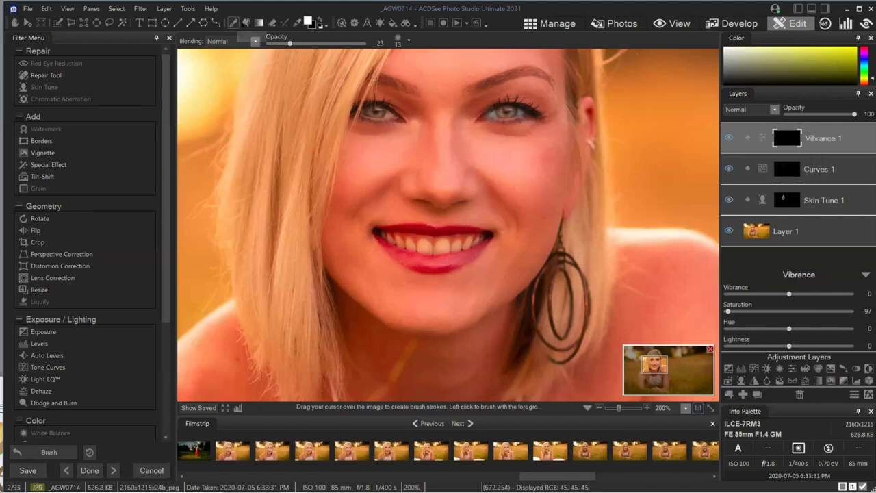
Brush white over the woman's teeth on the Vibrance 1 mask with opacity 24 and nib width 9 to desaturate the yellow
click(308, 22)
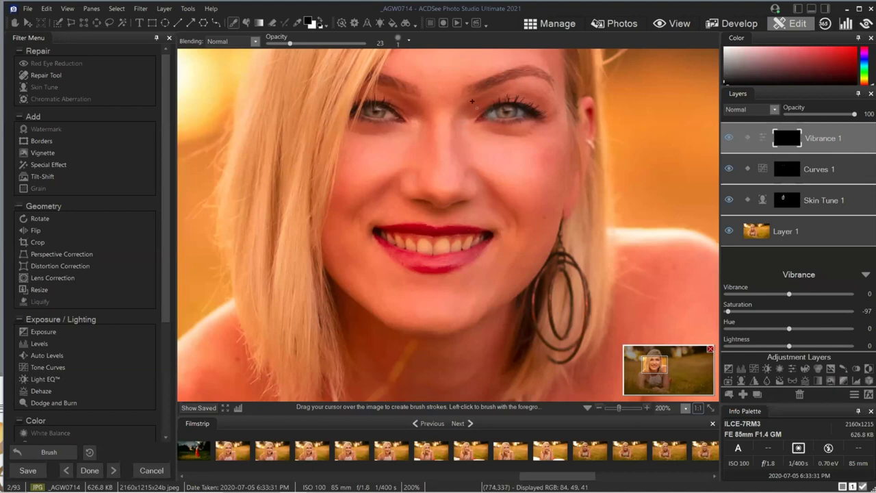
scroll(479, 110, up, 6)
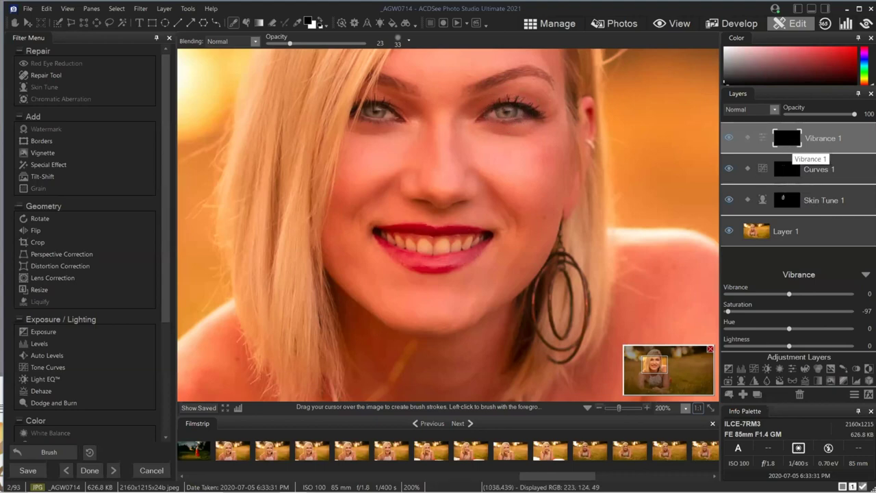
scroll(620, 194, down, 4)
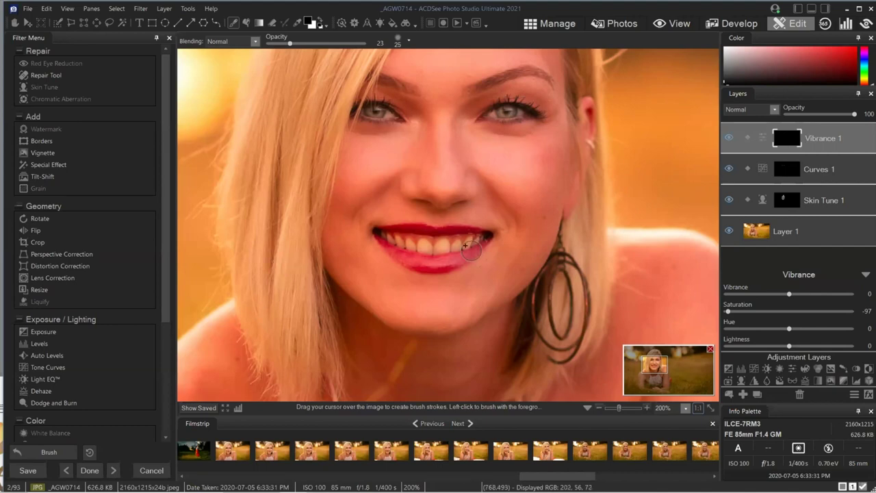
scroll(448, 254, down, 8)
scroll(442, 250, up, 2)
drag(286, 42, 283, 43)
scroll(400, 240, down, 2)
drag(283, 43, 364, 43)
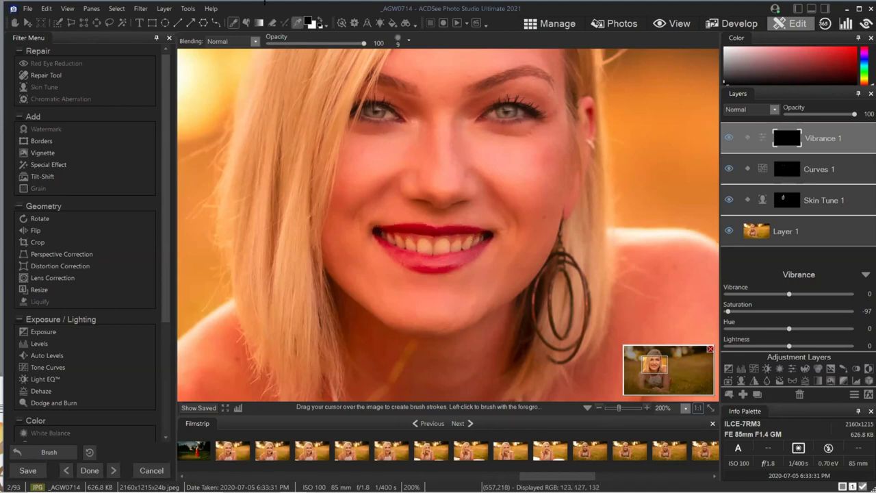
mouse_move(293, 43)
mouse_down()
mouse_move(281, 42)
mouse_move(290, 43)
mouse_up()
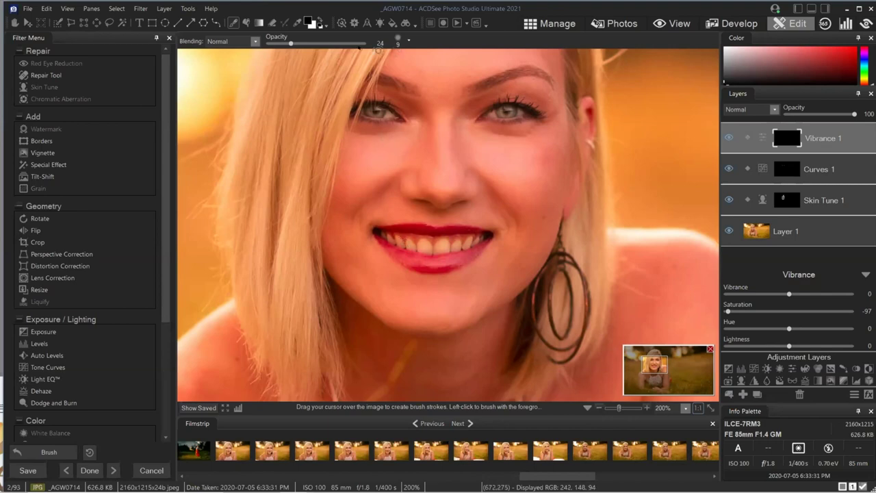
key(x)
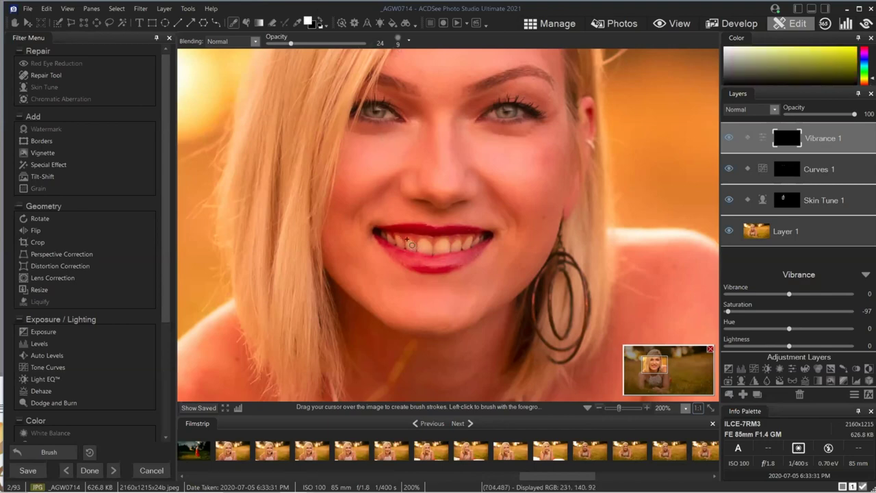
mouse_move(409, 246)
mouse_down()
mouse_move(436, 239)
mouse_move(445, 251)
mouse_move(478, 241)
mouse_move(389, 238)
mouse_up()
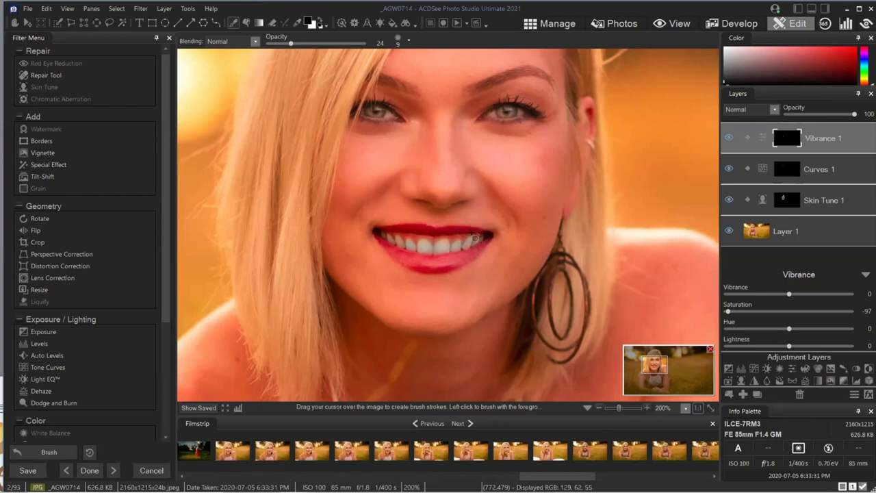
click(319, 21)
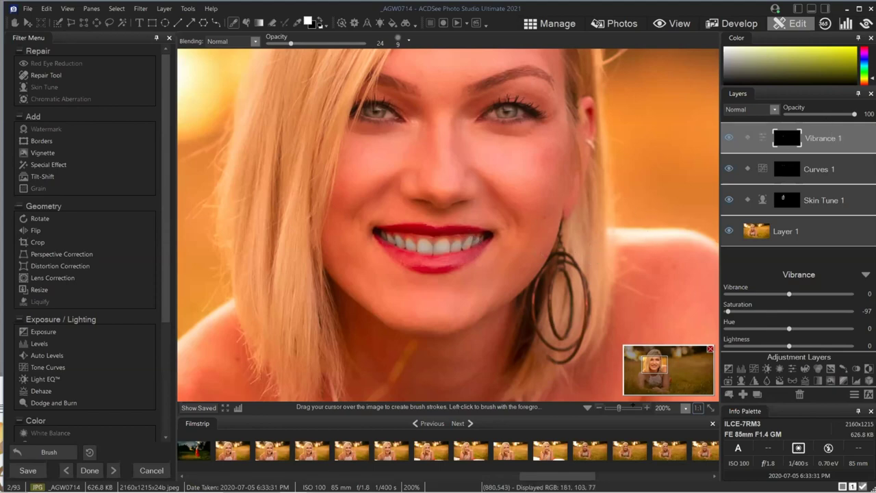
Fit the portrait to the window and reduce the Vibrance 1 layer's opacity to 64
click(710, 408)
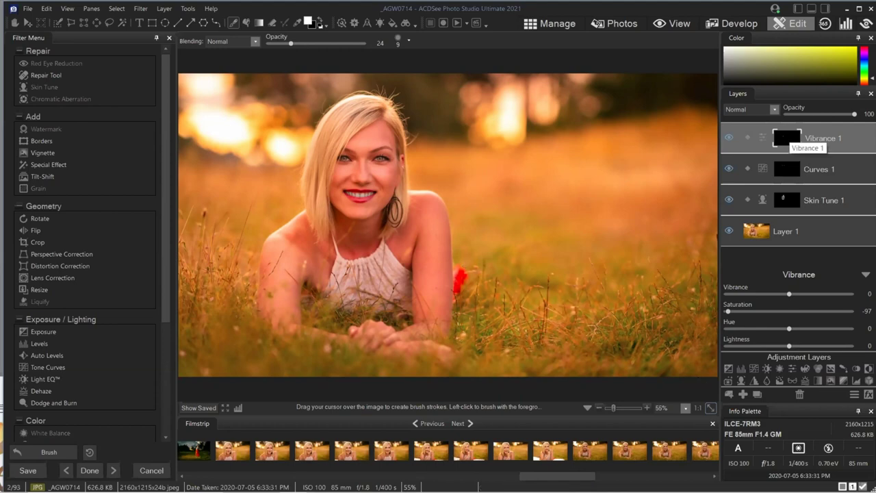
scroll(675, 318, up, 4)
scroll(675, 318, down, 2)
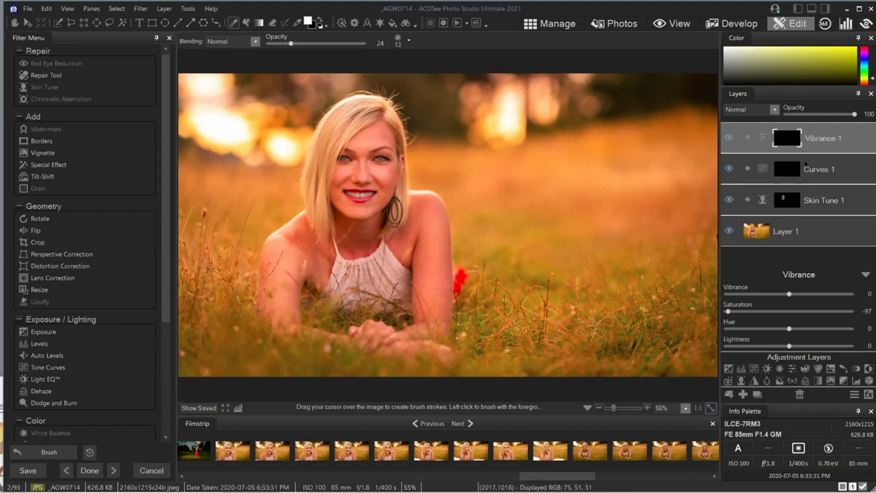
drag(854, 114, 846, 114)
drag(846, 114, 825, 114)
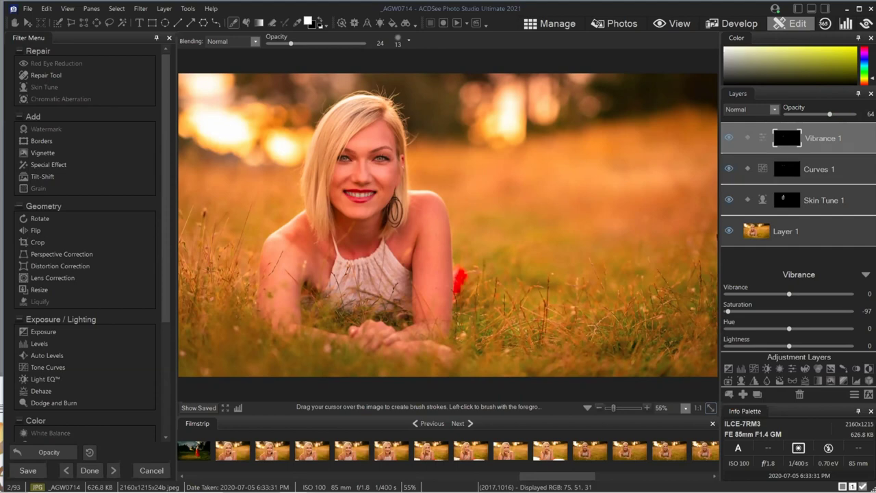
On the Curves 1 mask, brighten the woman's teeth with white at nib width 13, viewing the face at 150%
click(787, 169)
scroll(615, 383, down, 4)
click(686, 409)
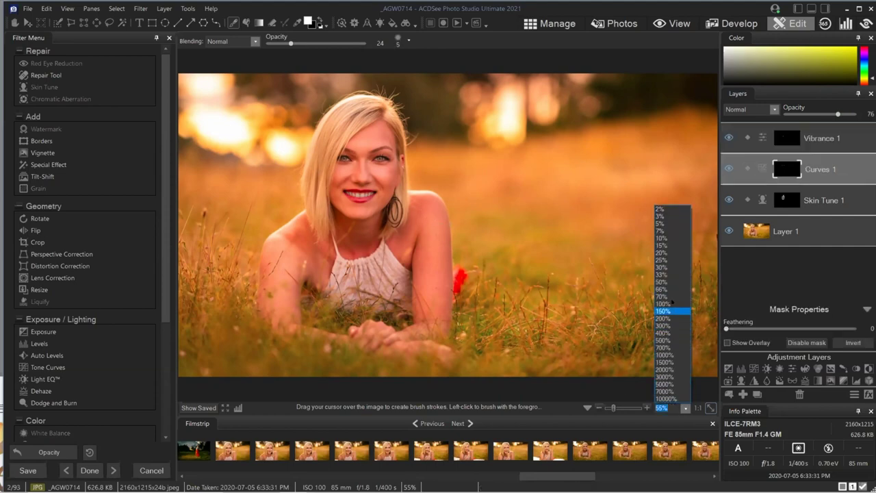
click(663, 282)
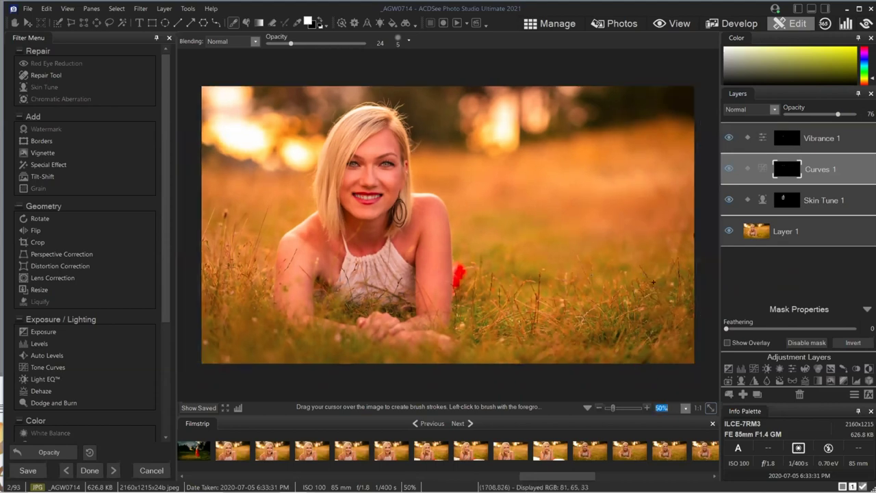
click(686, 408)
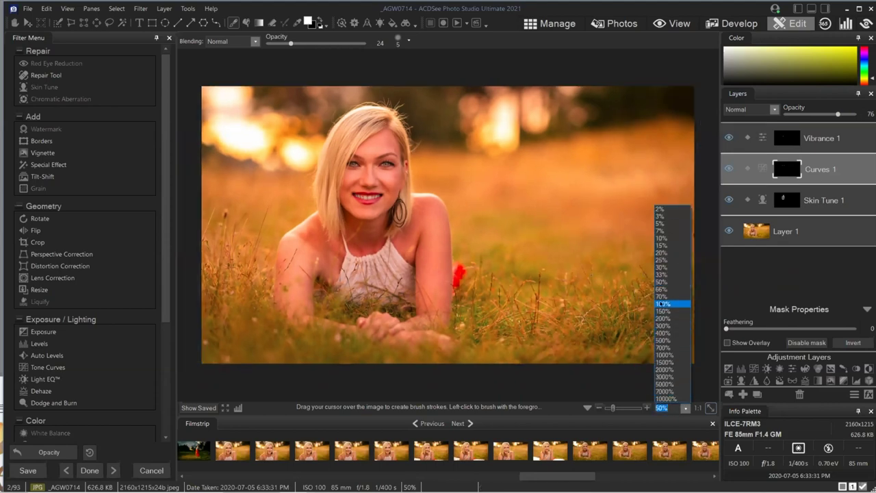
click(663, 313)
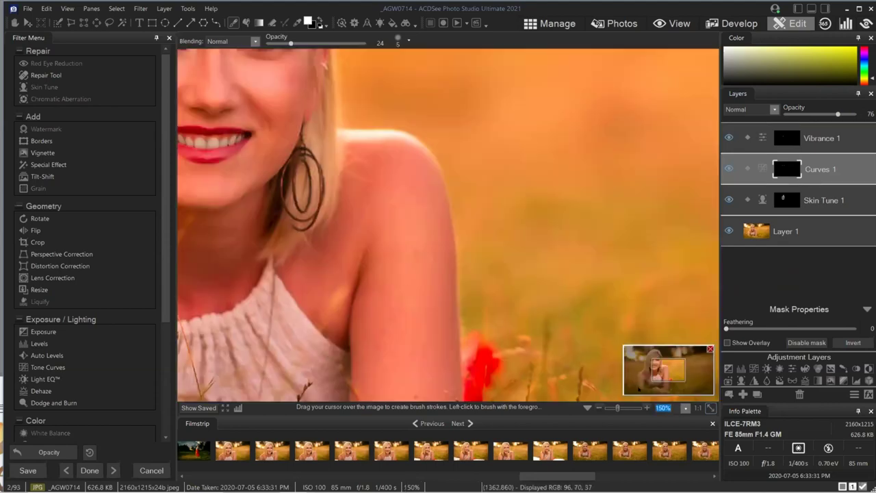
drag(661, 373, 651, 366)
scroll(423, 203, up, 8)
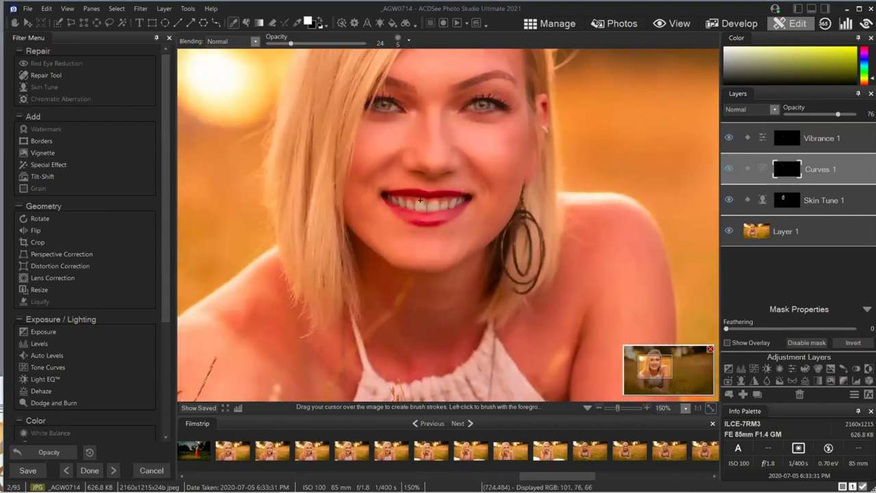
scroll(423, 202, up, 4)
scroll(417, 205, down, 4)
mouse_move(417, 204)
mouse_down()
mouse_move(389, 199)
mouse_move(460, 201)
mouse_up()
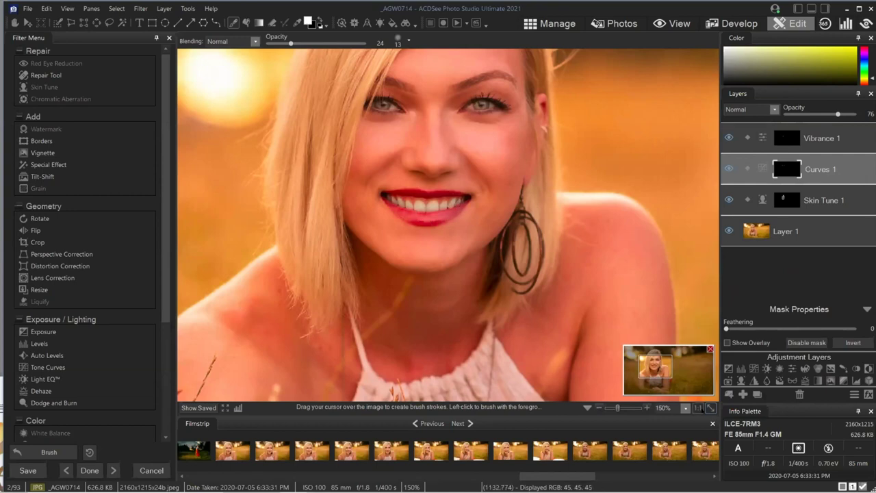
Fit the portrait to the window and compare it with the Vibrance 1 and Curves 1 layers hidden and shown
click(711, 407)
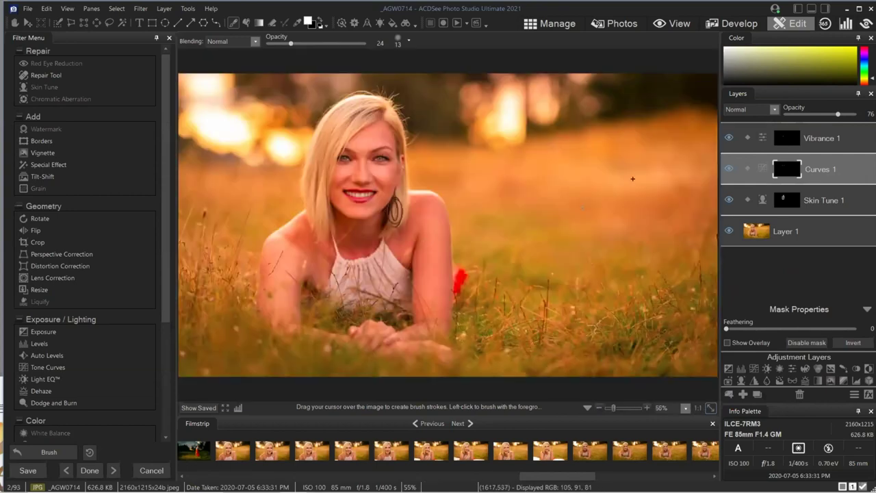
click(728, 167)
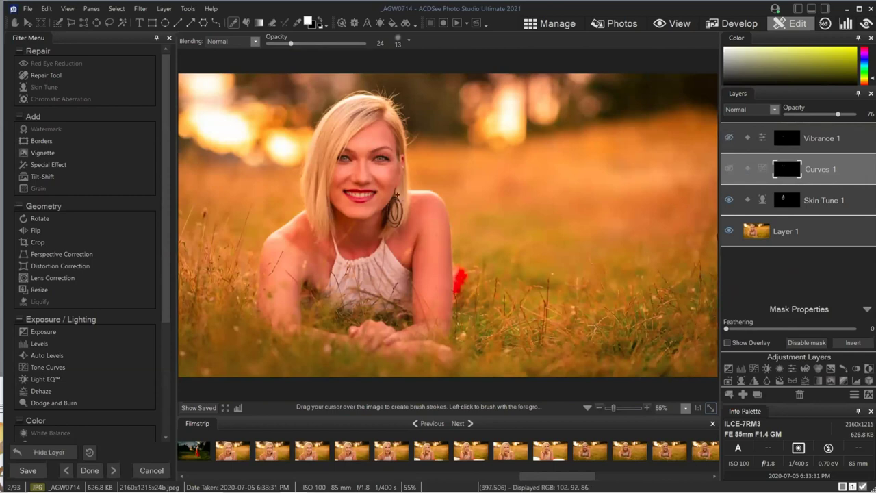
click(728, 168)
mouse_move(838, 113)
mouse_down()
mouse_move(829, 114)
mouse_move(837, 113)
mouse_up()
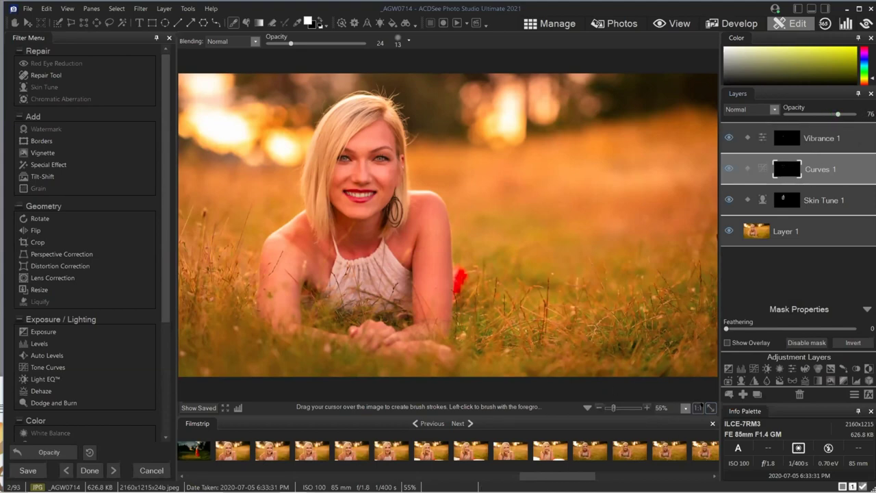
Inspect the retouched face at 100% and the teeth at 500%, and return to the whole portrait
click(698, 407)
drag(647, 368, 639, 363)
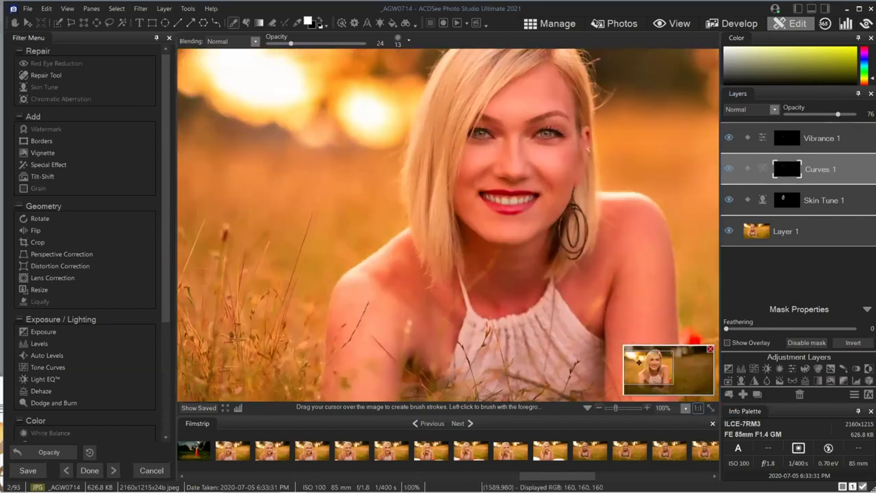
click(711, 407)
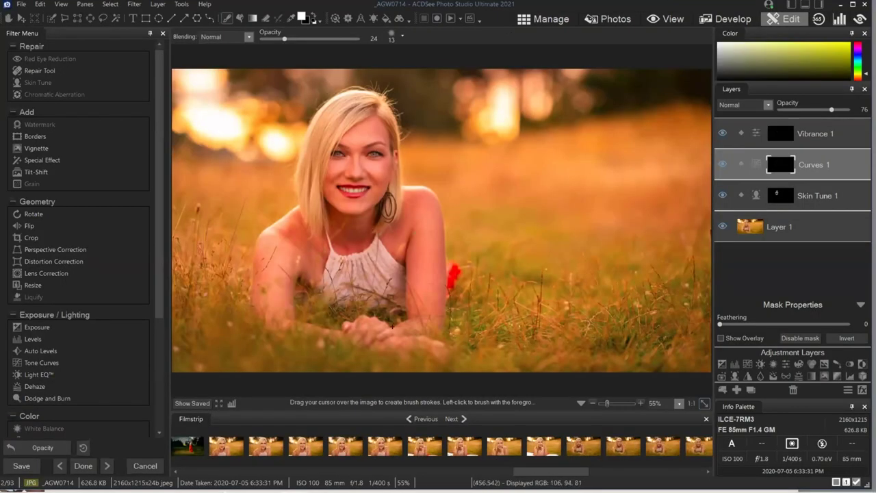
click(679, 403)
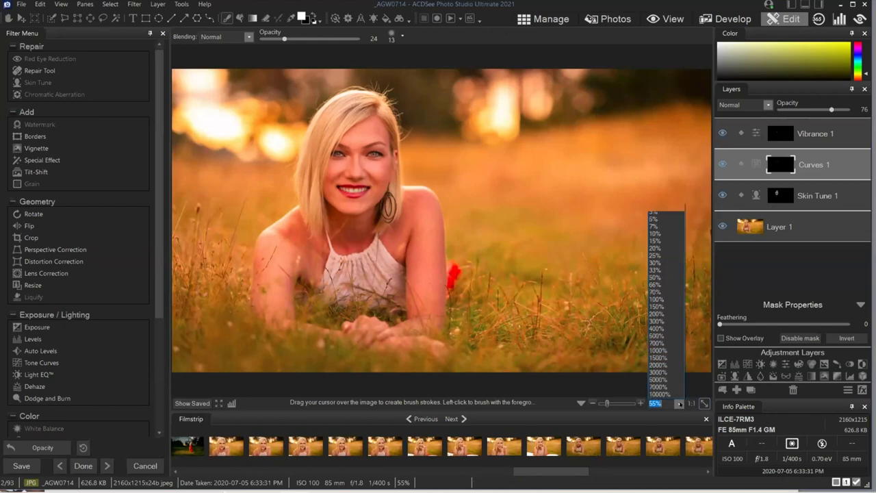
click(656, 336)
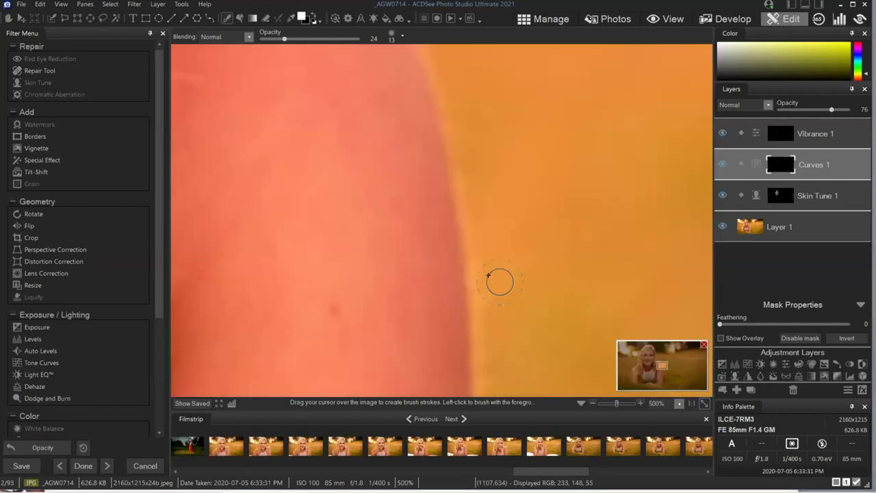
drag(659, 363, 645, 363)
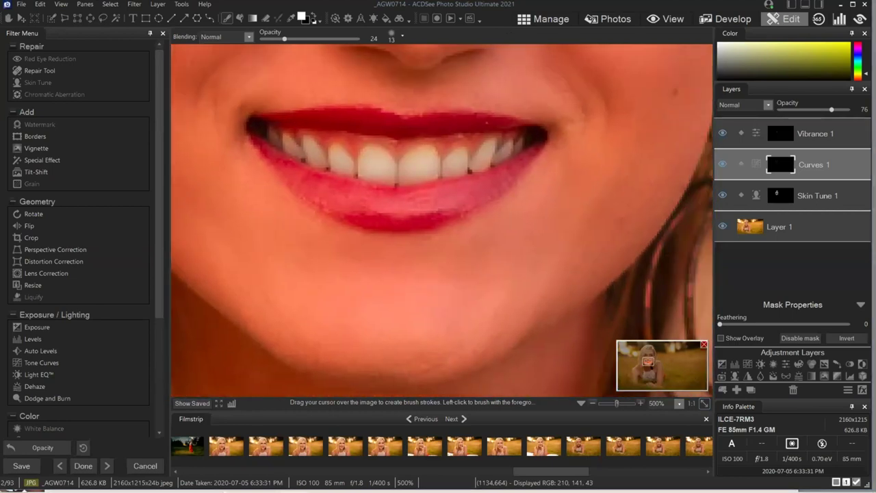
click(703, 404)
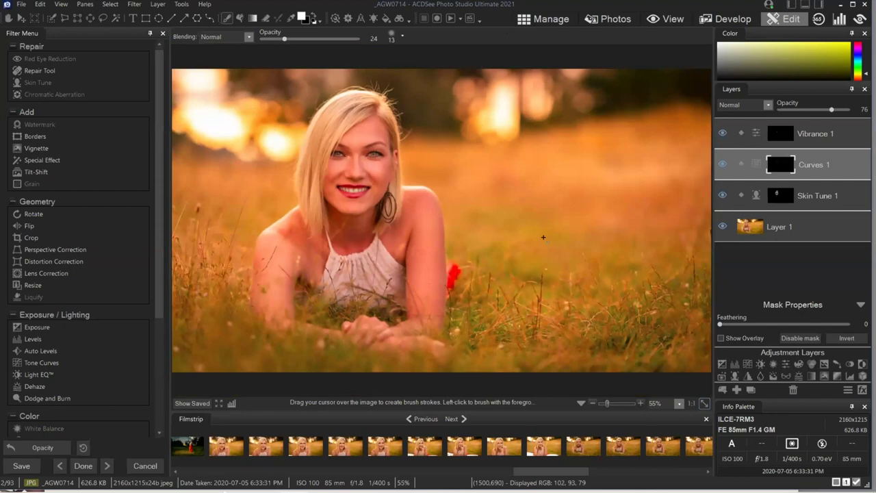
Adjust the Vibrance 1 layer's opacity and set the Skin Tune 1 layer's opacity to 58
click(818, 164)
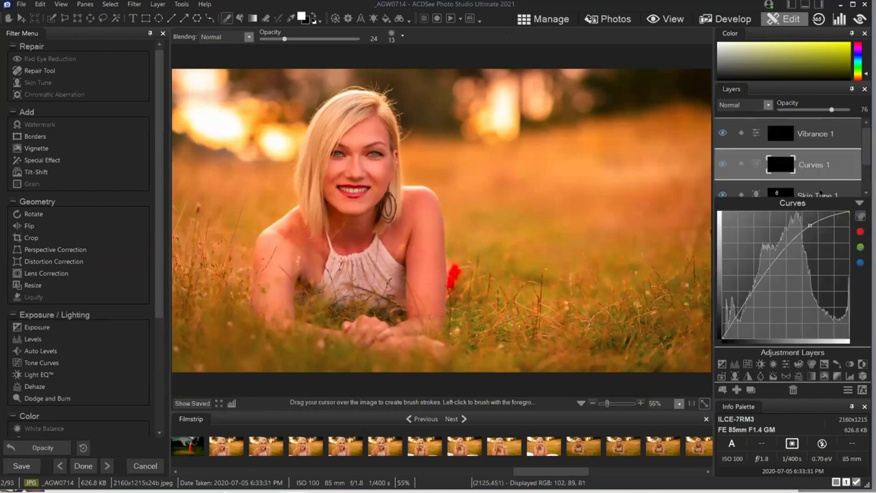
click(819, 194)
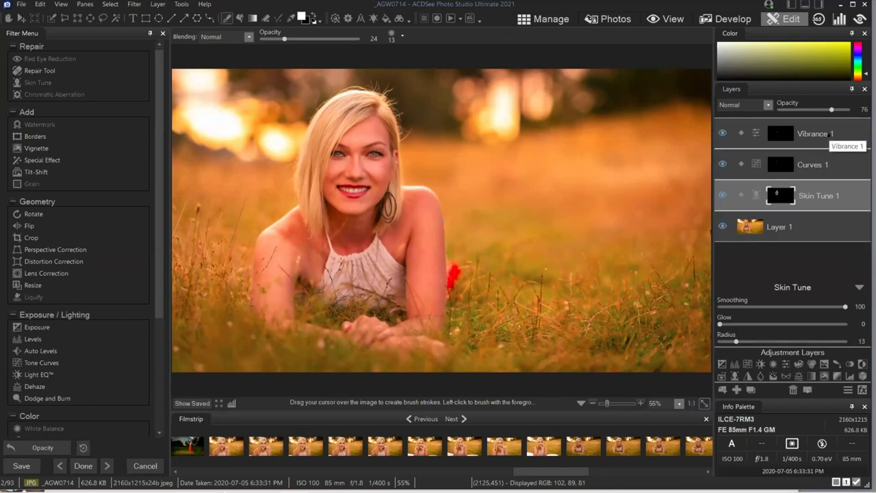
click(830, 134)
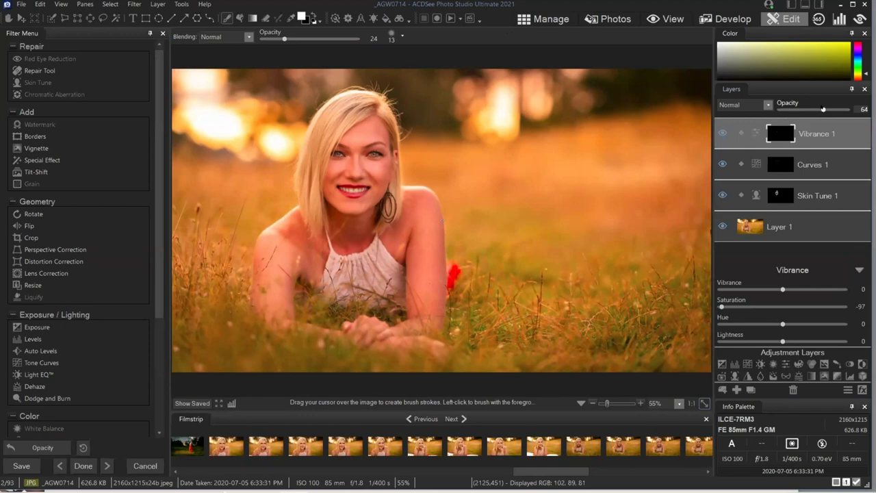
mouse_move(813, 110)
mouse_down()
mouse_move(828, 110)
mouse_move(810, 110)
mouse_up()
click(819, 197)
drag(831, 110, 820, 109)
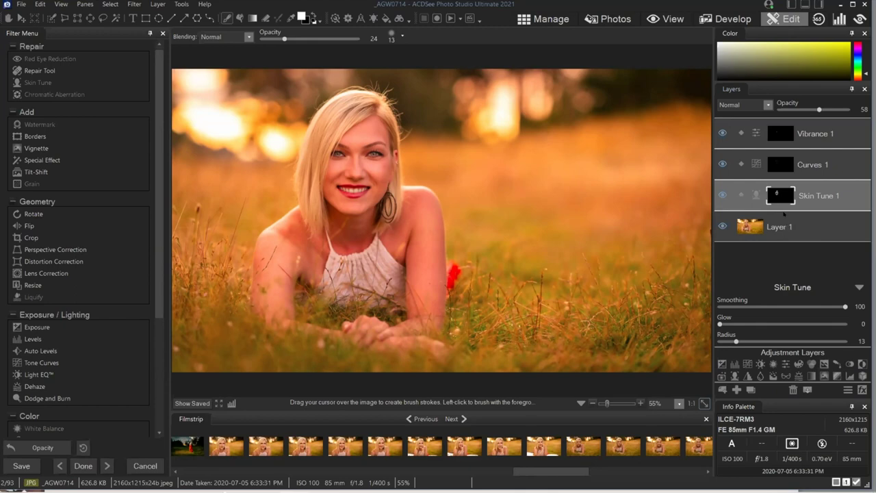
scroll(500, 144, down, 4)
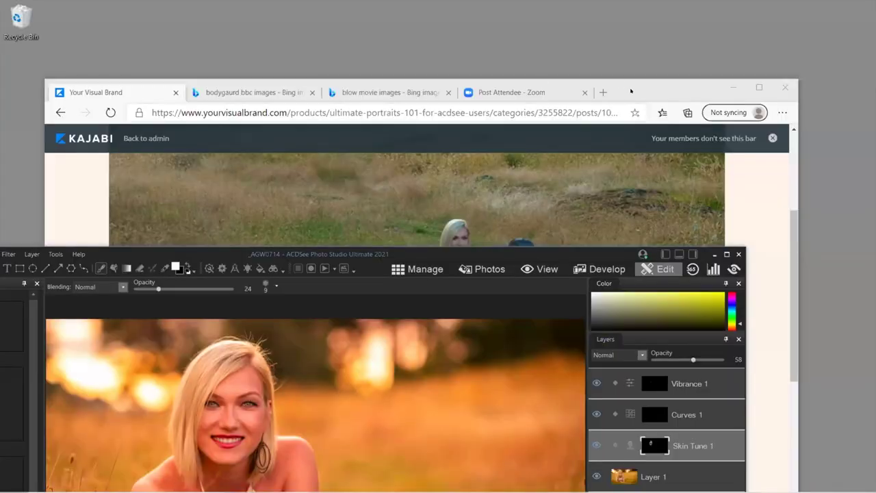
Switch to the browser, return from the lesson to the Ultimate Portraits course overview, and browse the park shoot lessons
drag(631, 91, 639, 16)
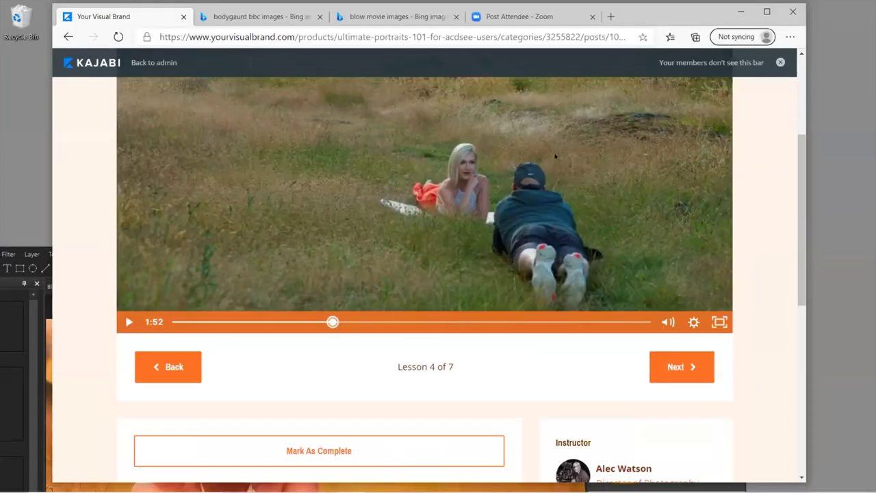
scroll(426, 164, down, 3)
scroll(426, 165, up, 3)
click(68, 37)
scroll(342, 256, up, 3)
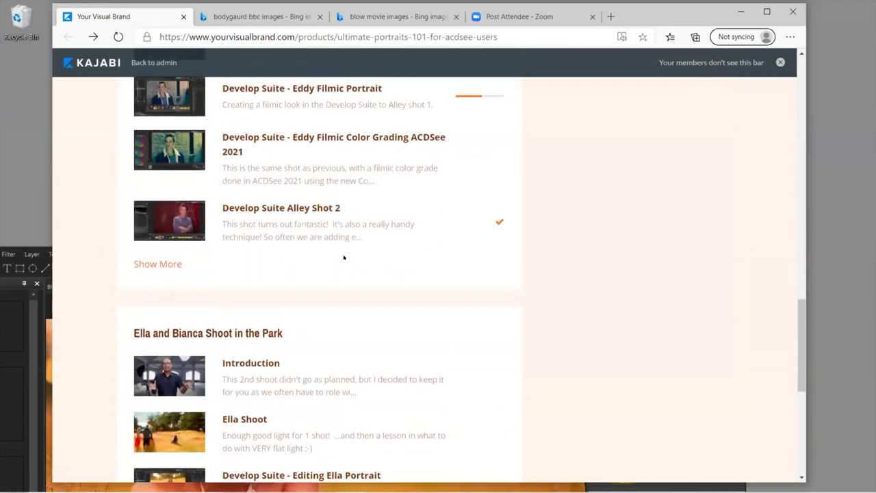
scroll(345, 258, up, 4)
scroll(345, 258, down, 10)
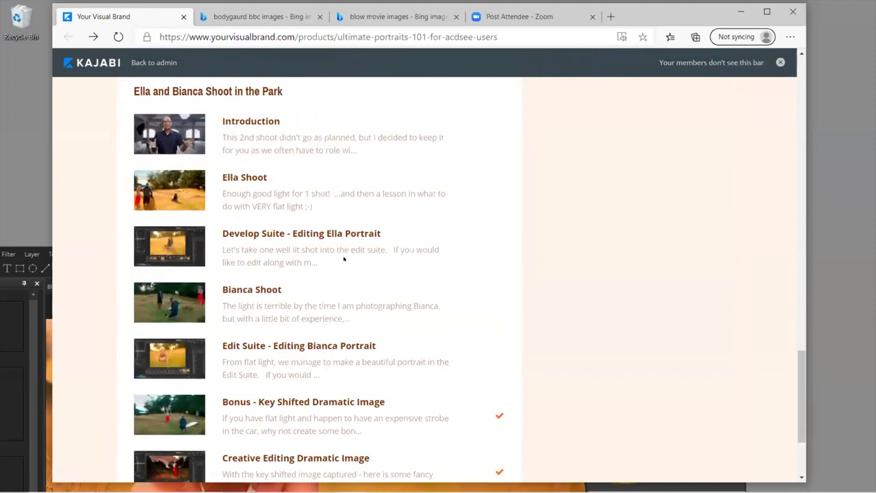
scroll(344, 258, up, 2)
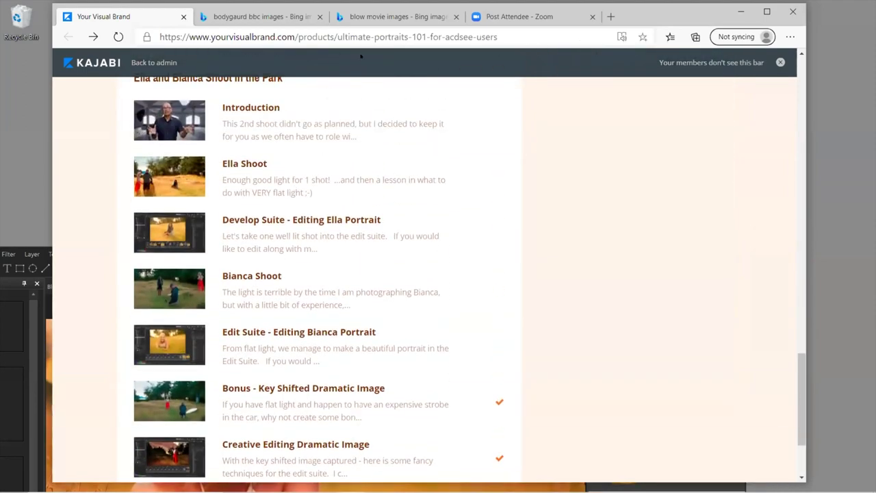
Move the browser window aside, switch to the mail window with the ACDSee banner, and move it into full view
drag(565, 10, 672, 20)
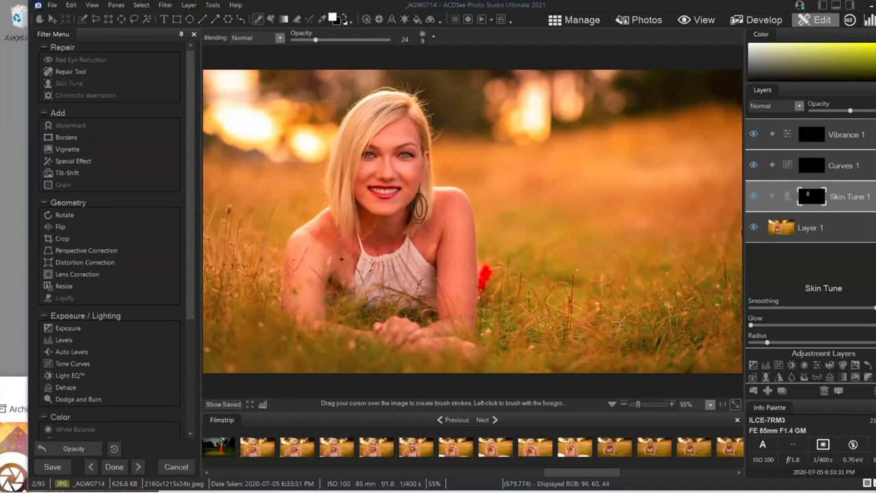
click(15, 390)
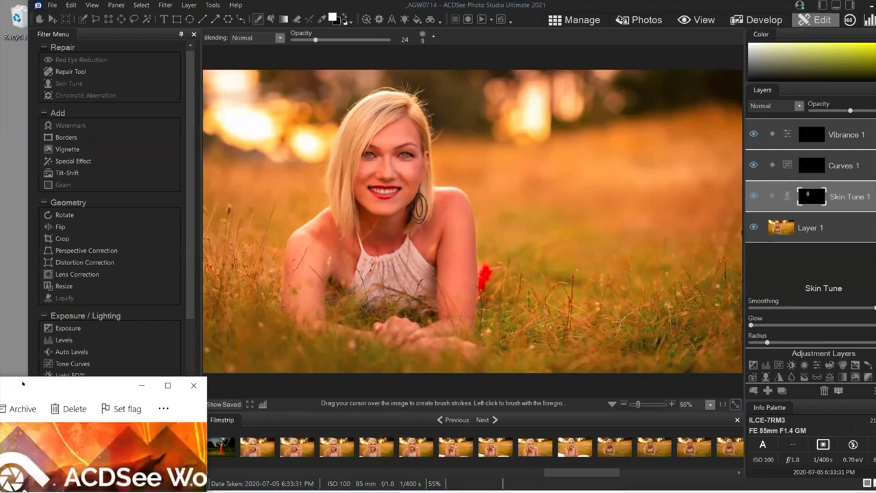
drag(23, 383, 421, 209)
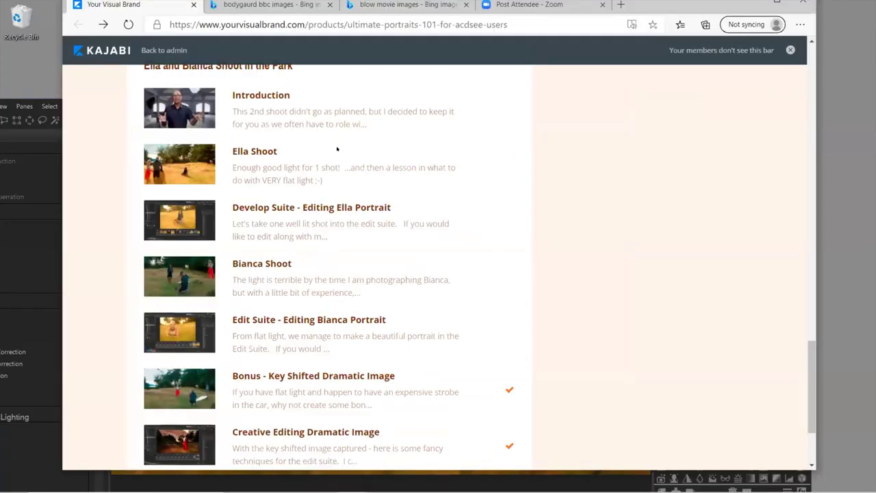
Browse the Ultimate Portraits 101 course overview in the browser, from its title banner through the Processing Eddy's shoot lessons
scroll(316, 186, down, 3)
scroll(316, 185, up, 10)
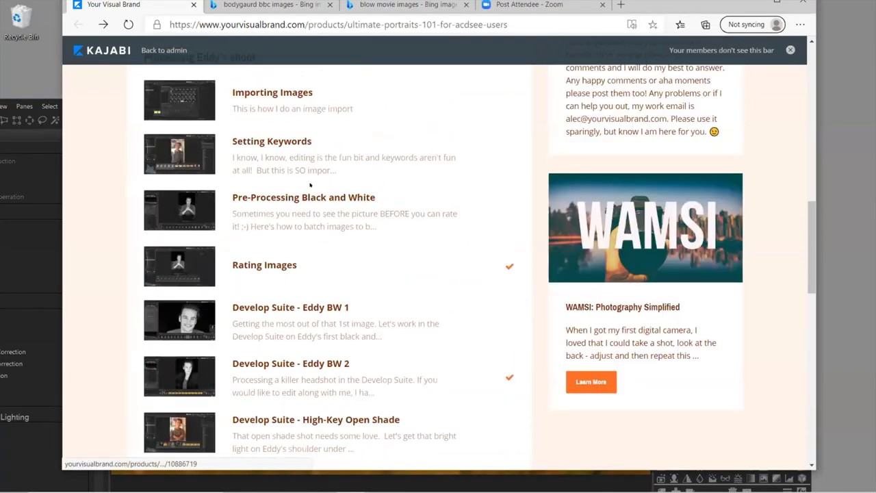
scroll(310, 185, up, 10)
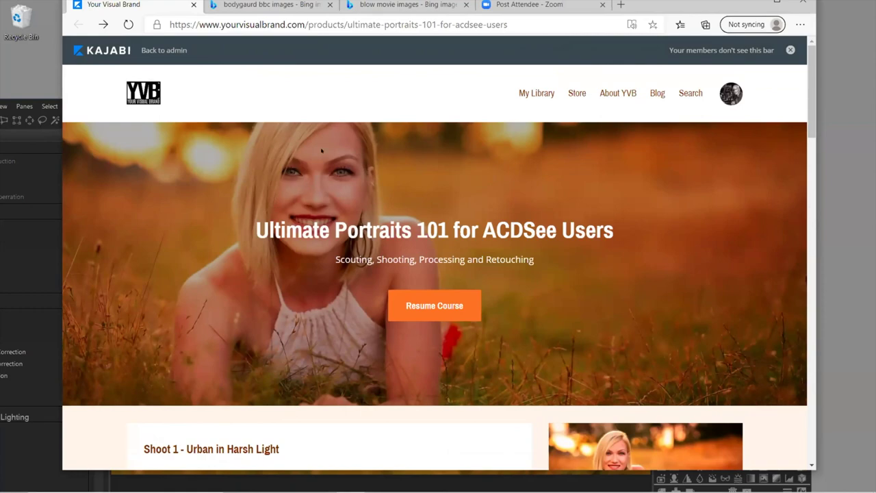
scroll(321, 150, down, 8)
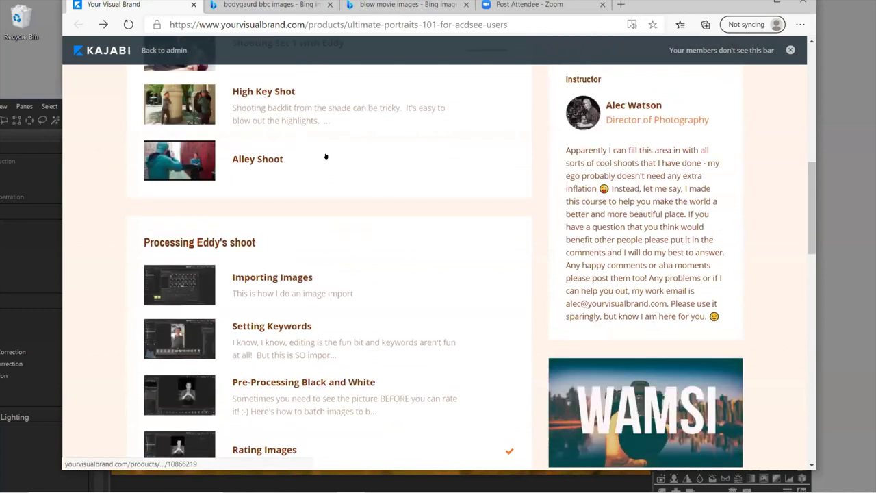
scroll(326, 156, down, 3)
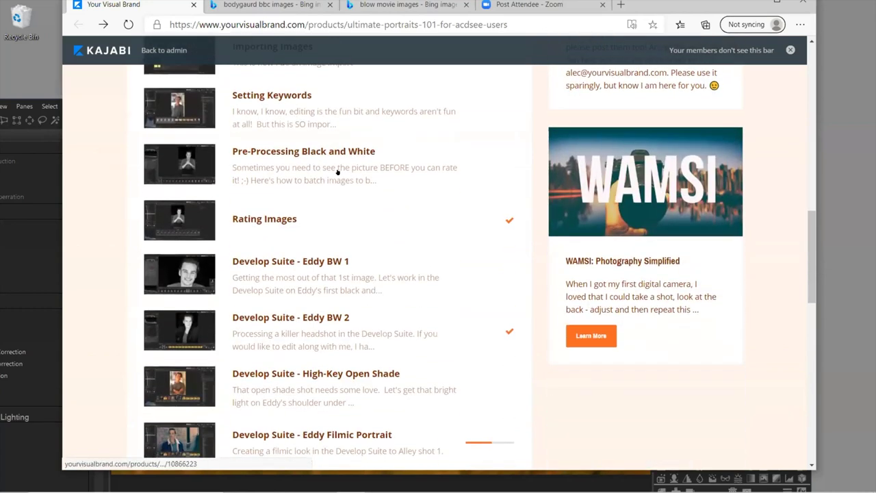